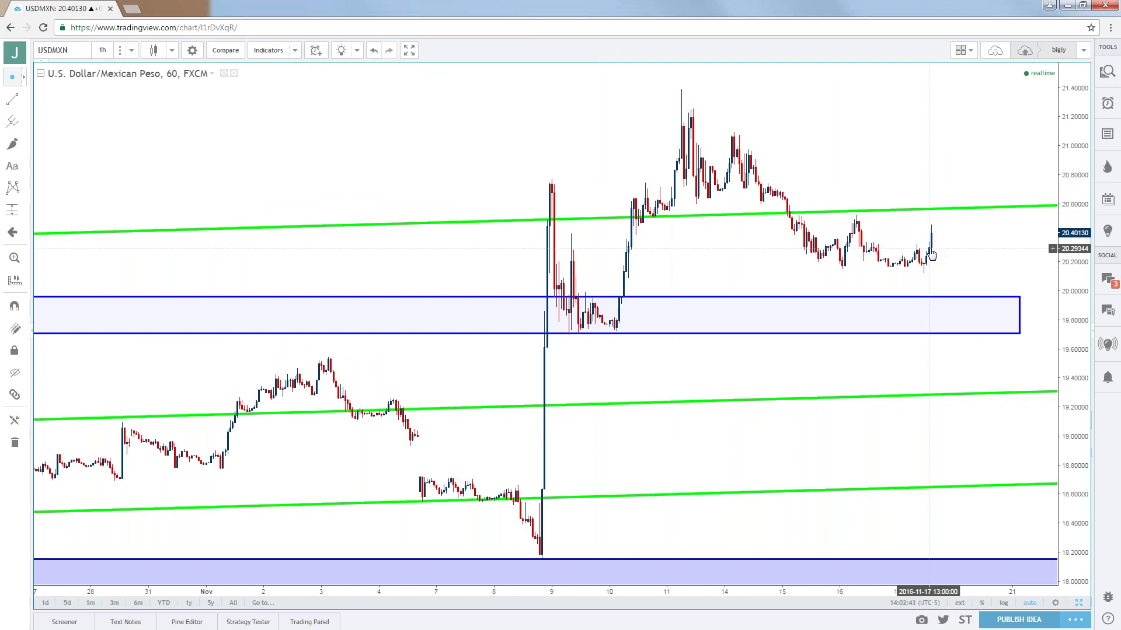
Load DXY on monthly candles and inspect the red box below the 0.618 (101.80) level.
left_click(83, 56)
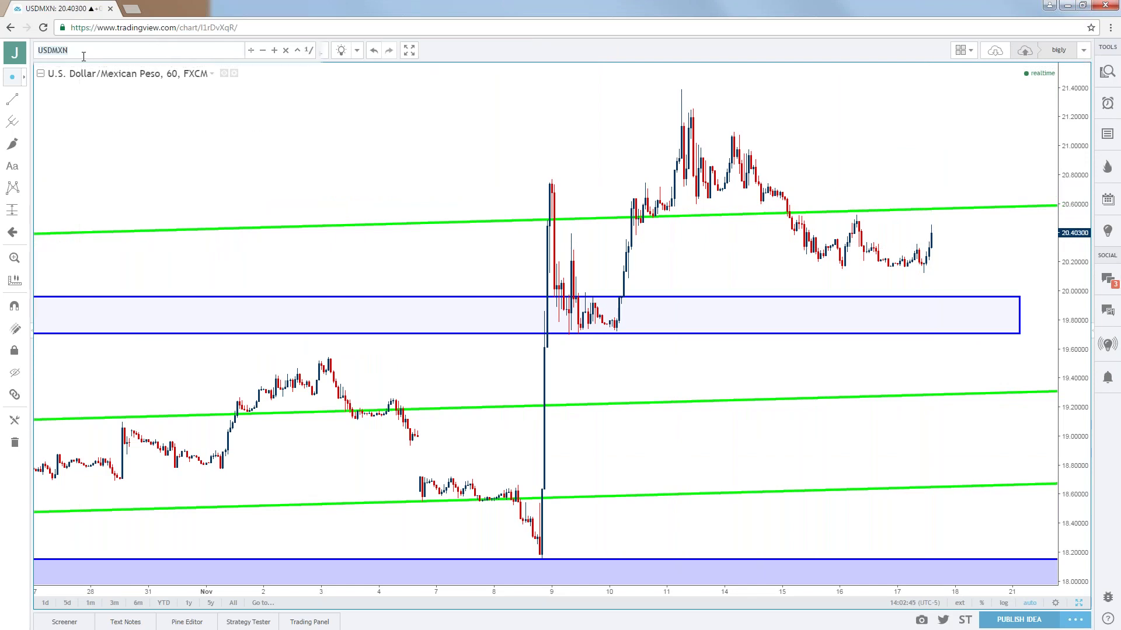
type("DXY")
key("Return")
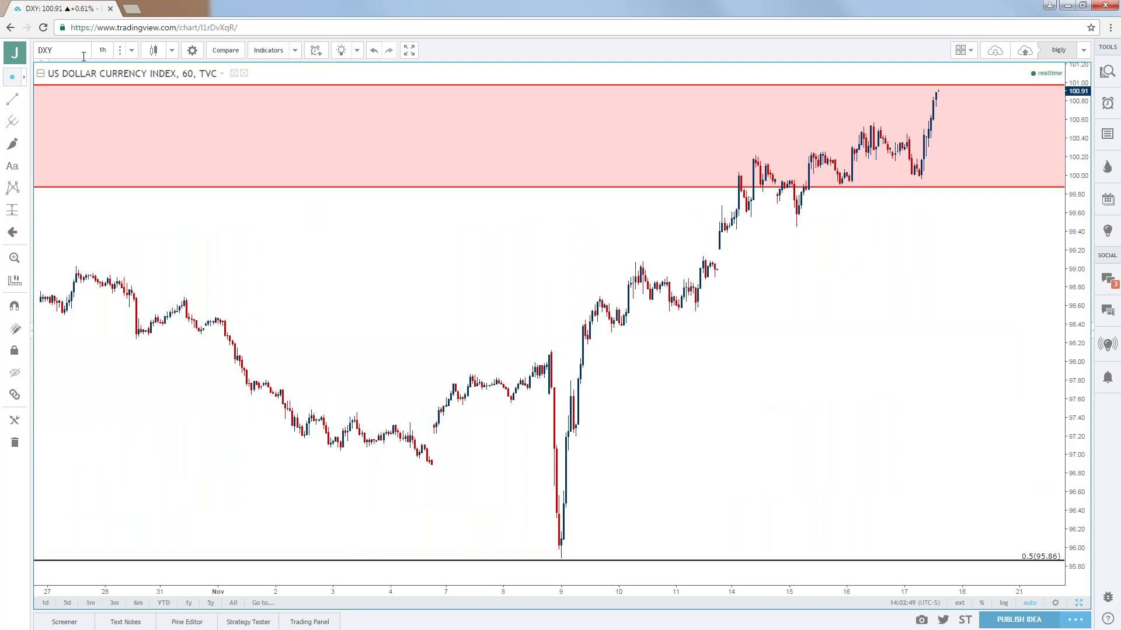
left_click(131, 50)
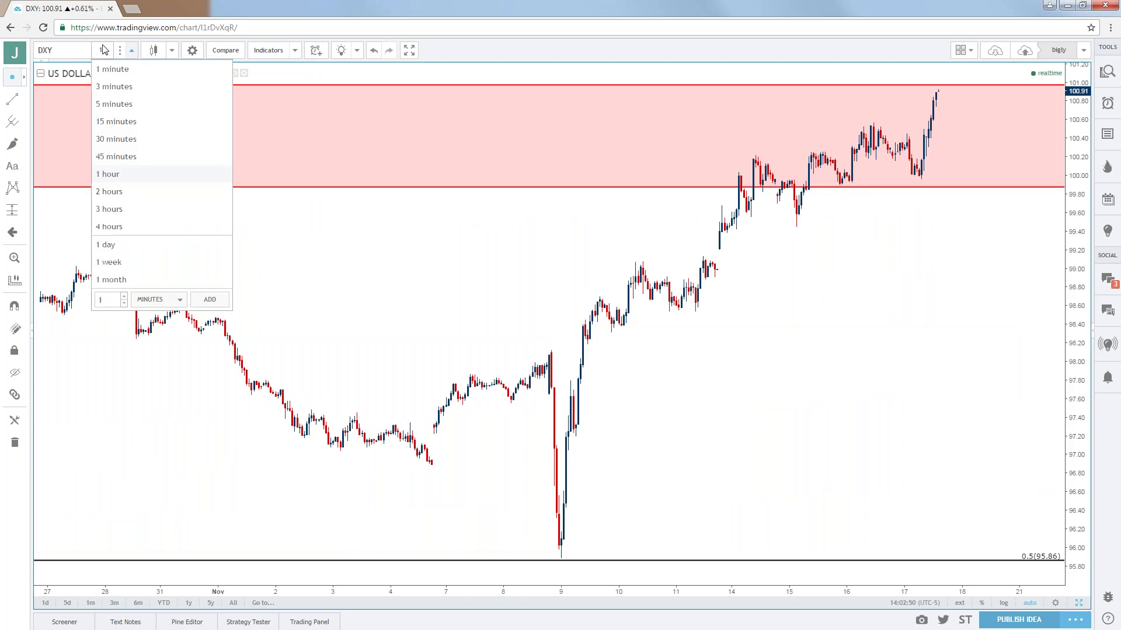
left_click(135, 280)
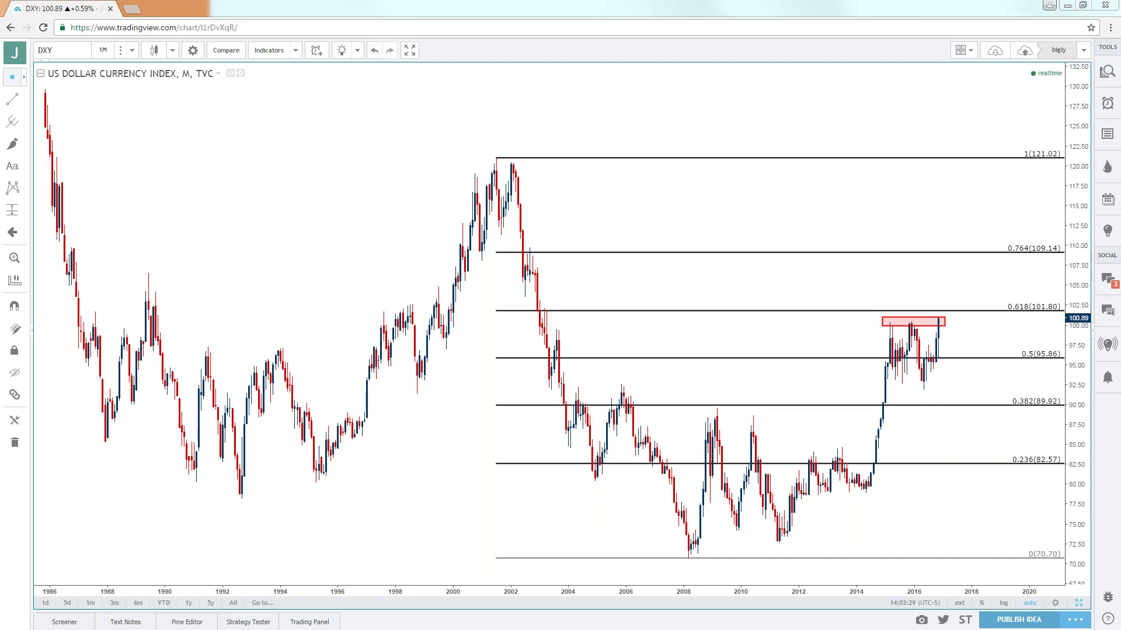
left_click(939, 321)
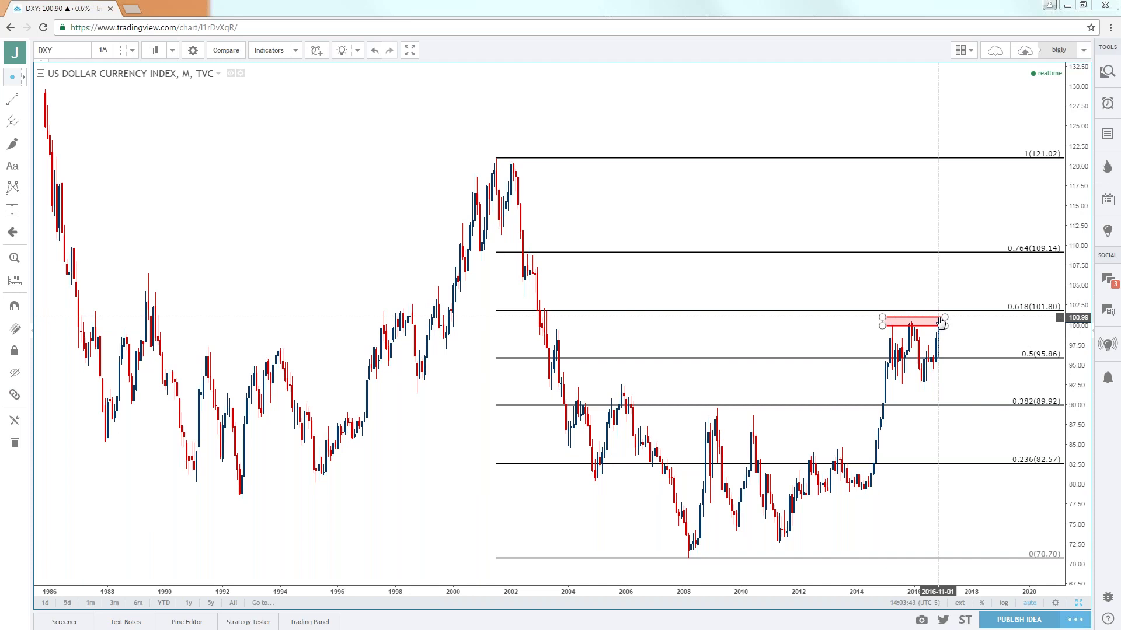
left_click(908, 293)
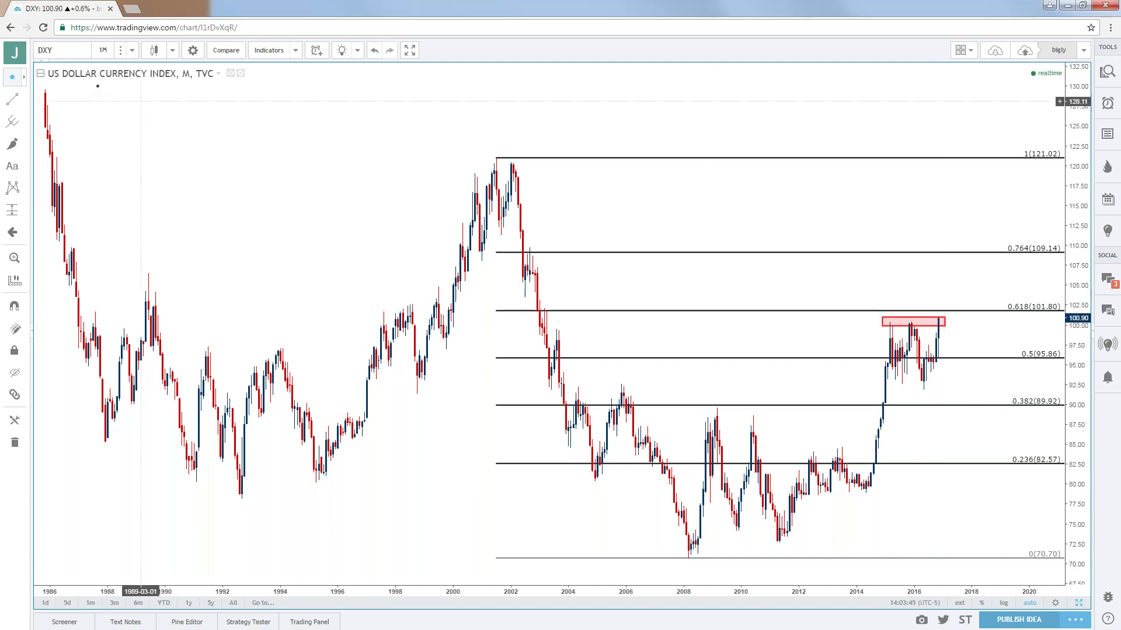
Load USDCHF and set the chart to the 1-day interval.
left_click(74, 51)
type("USDCHF")
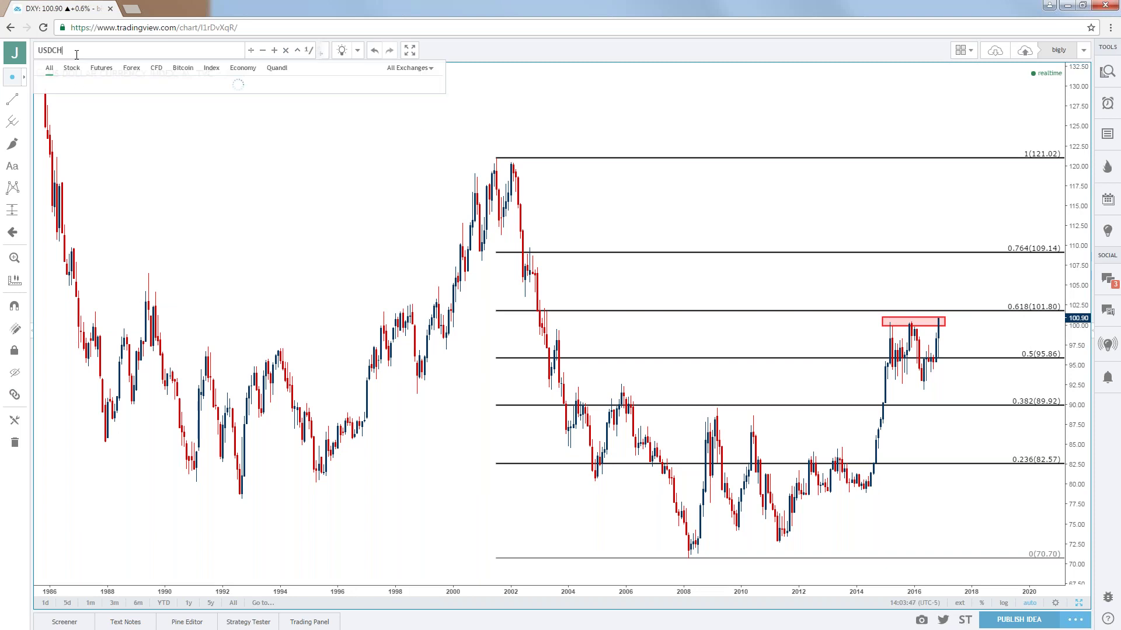
key("Return")
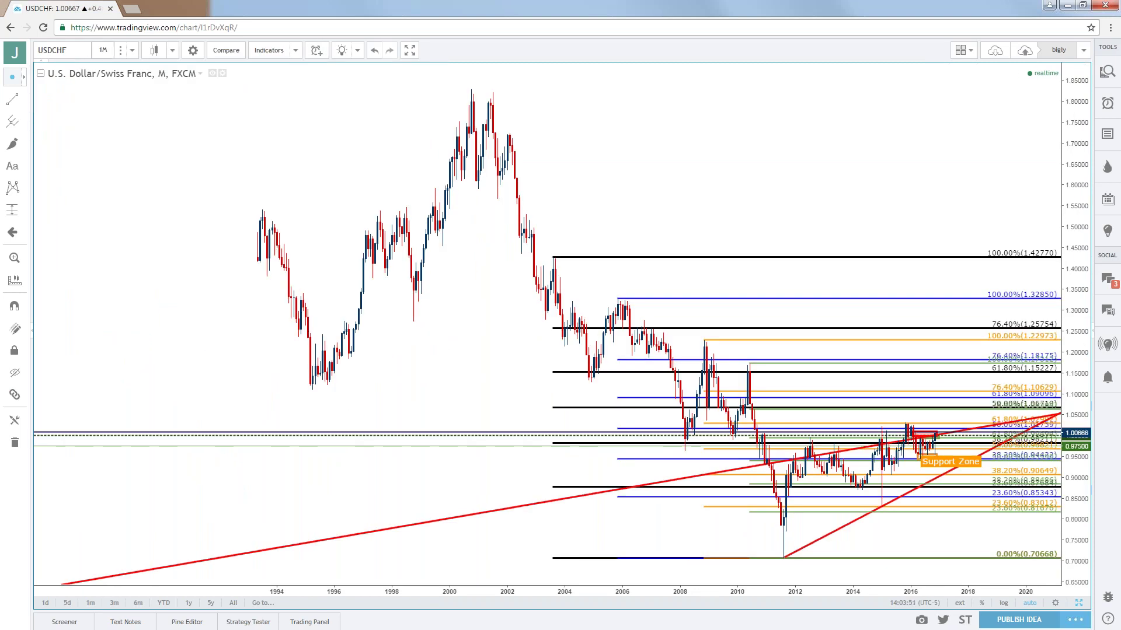
left_click(104, 50)
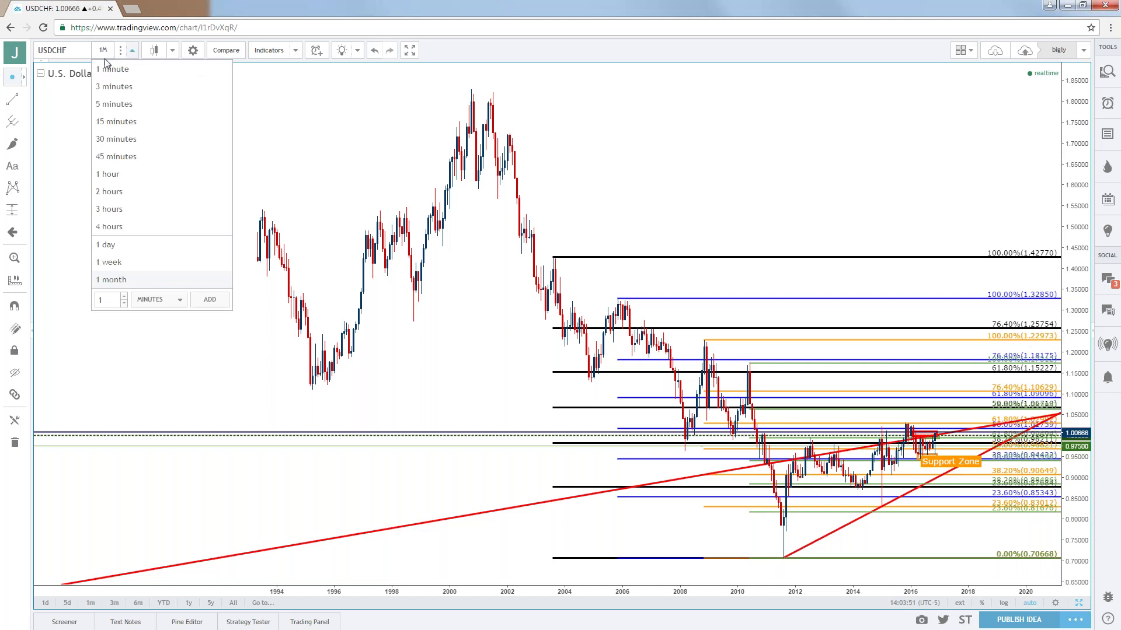
left_click(109, 245)
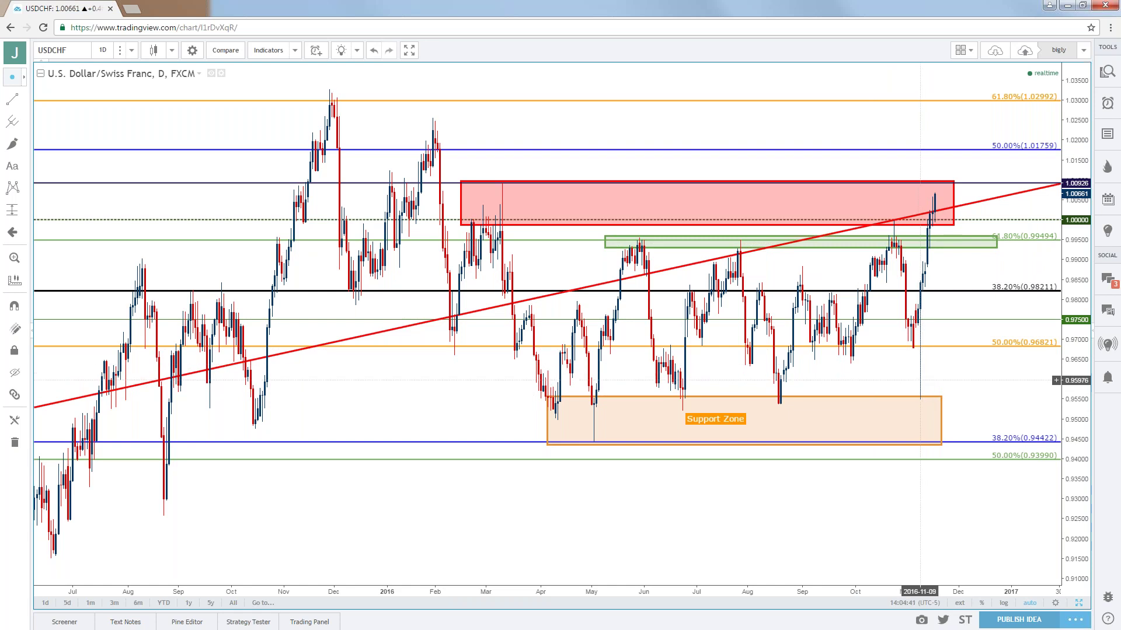
left_click(920, 397)
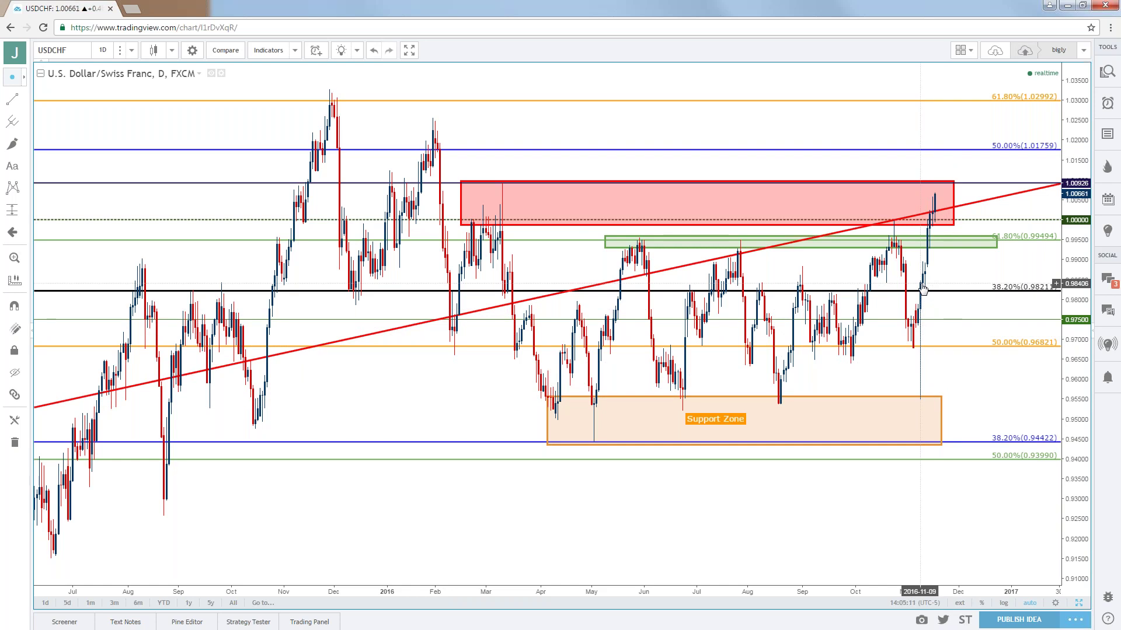
left_click(928, 225)
left_click(930, 221)
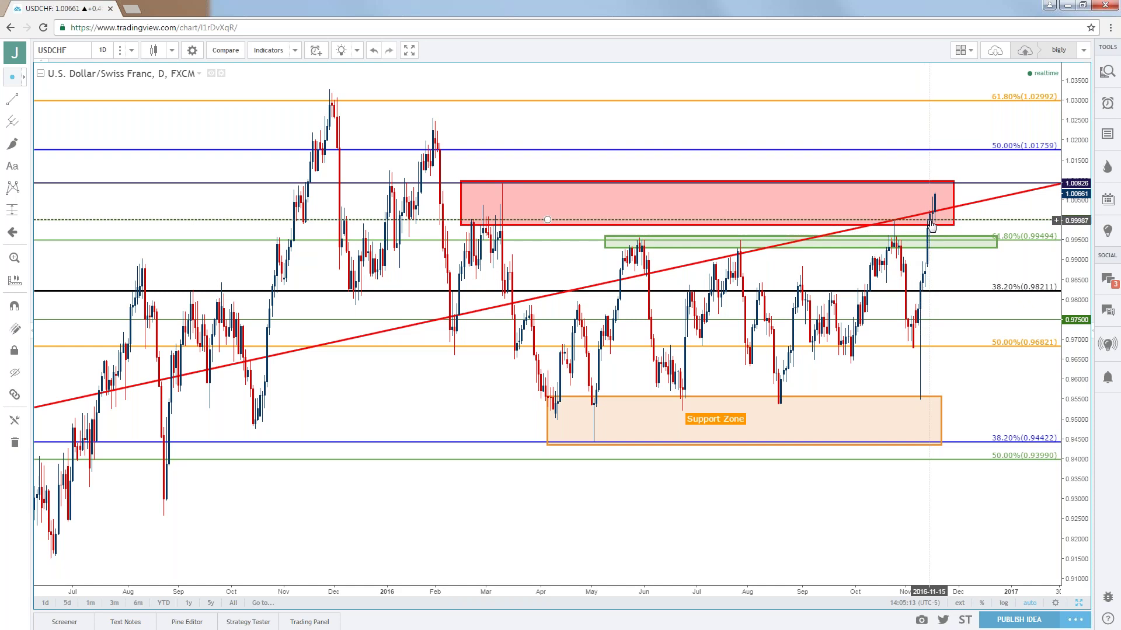
left_click_drag(929, 221, 930, 220)
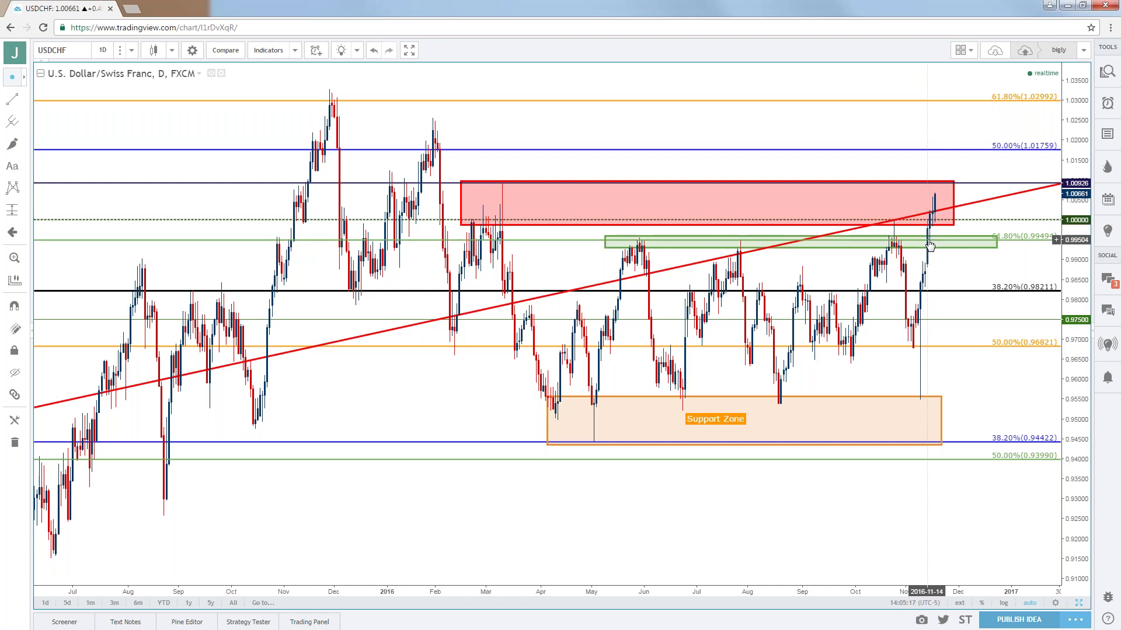
scroll(928, 231, "up", 3)
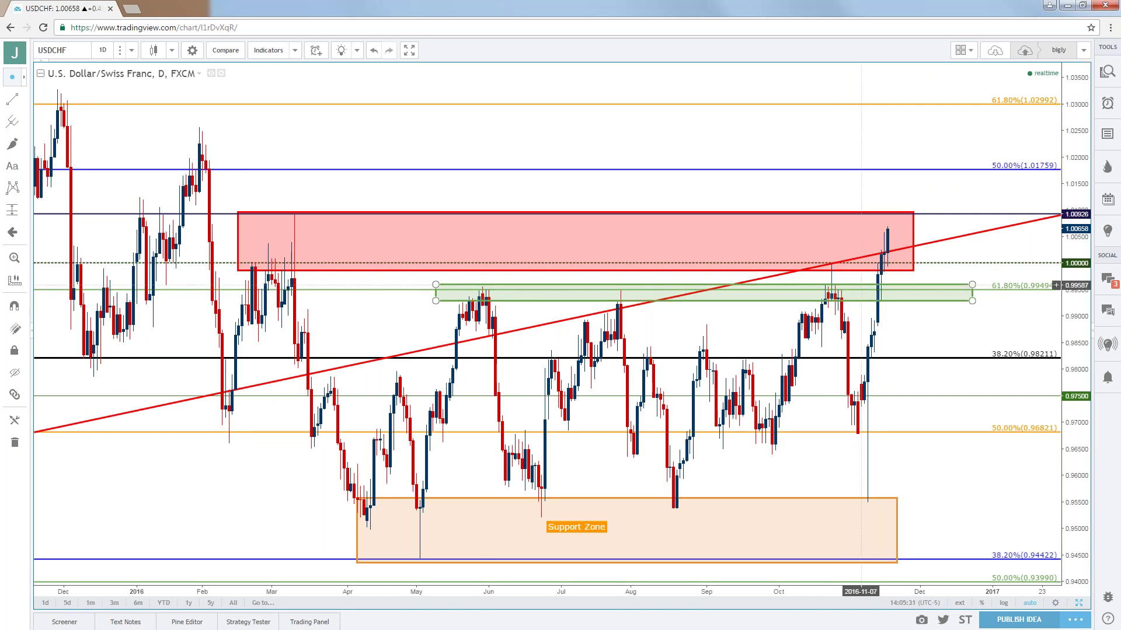
left_click(870, 269)
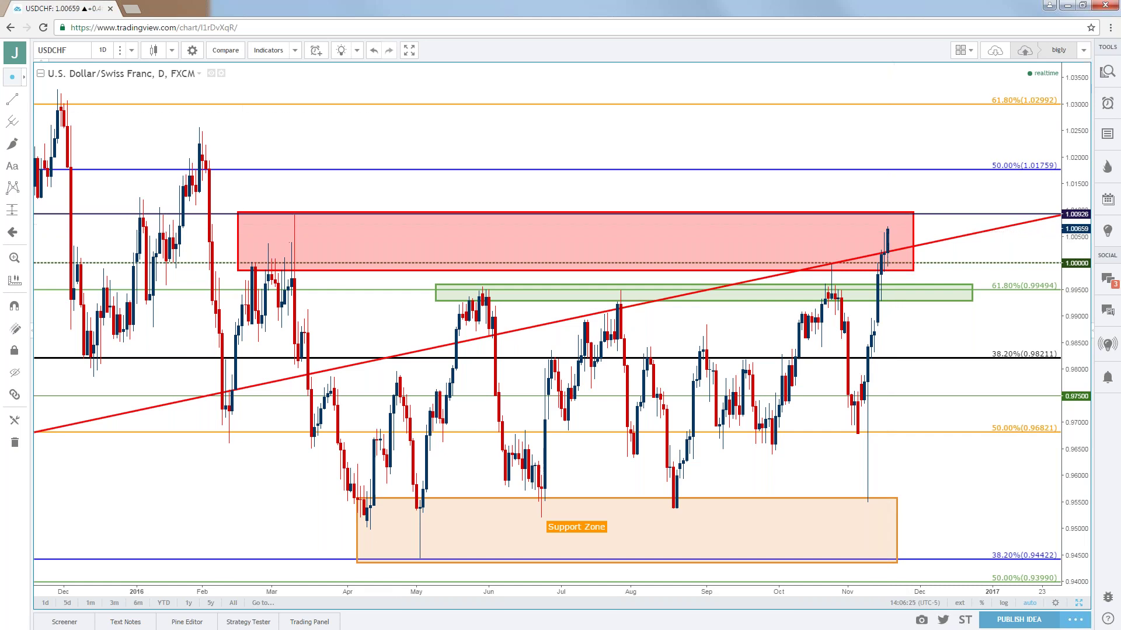
type("DXY")
key("Return")
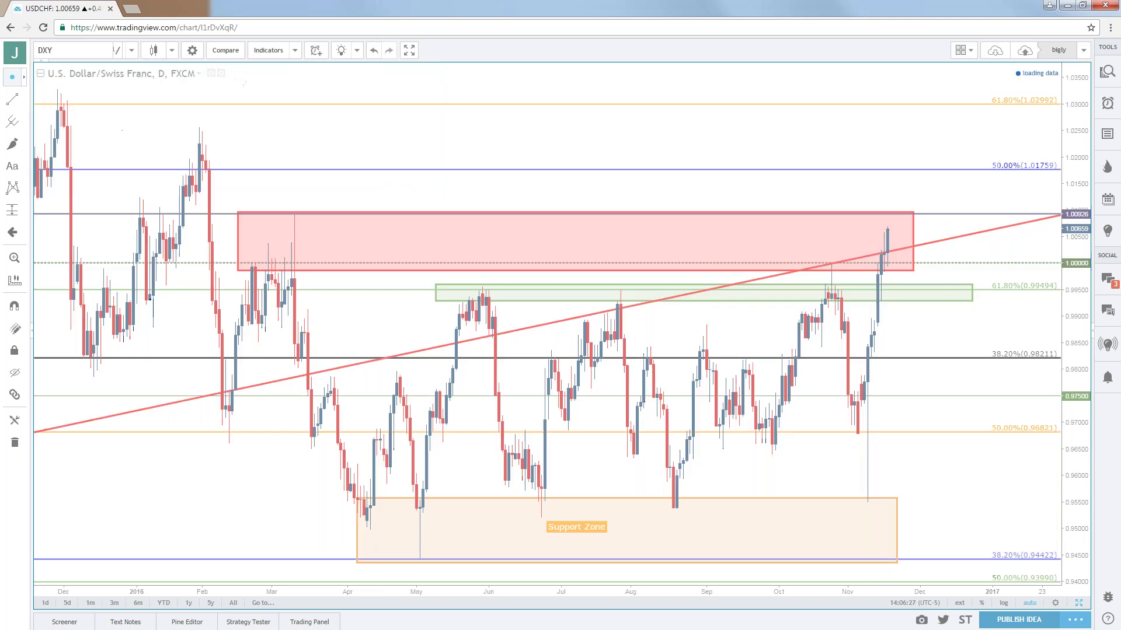
scroll(229, 106, "down", 3)
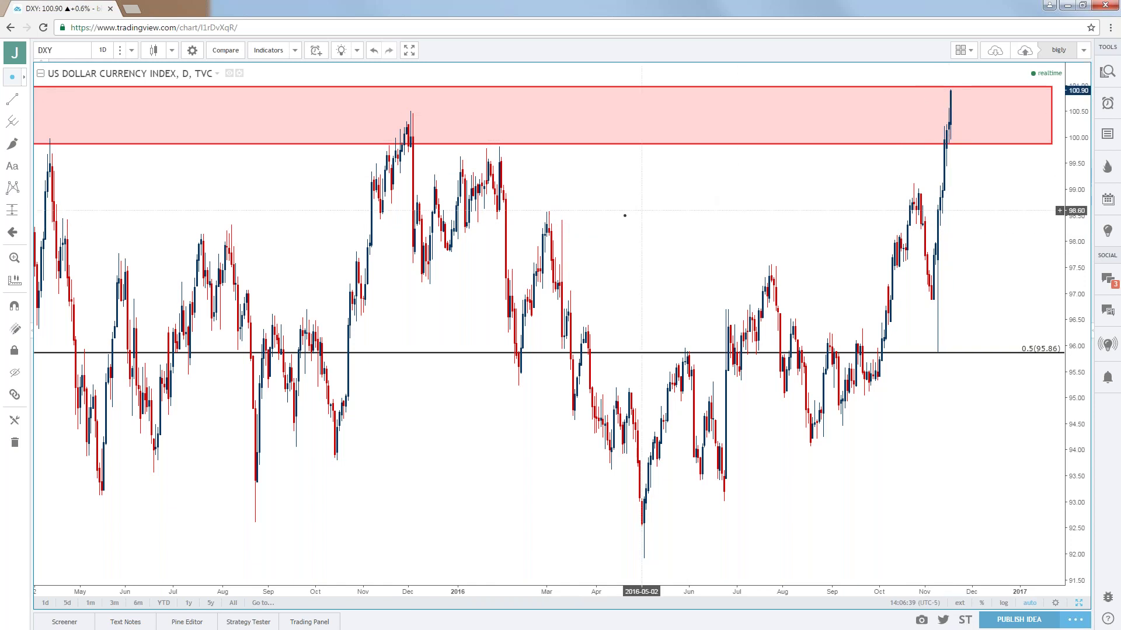
left_click(68, 50)
type("USDCHF")
key("Return")
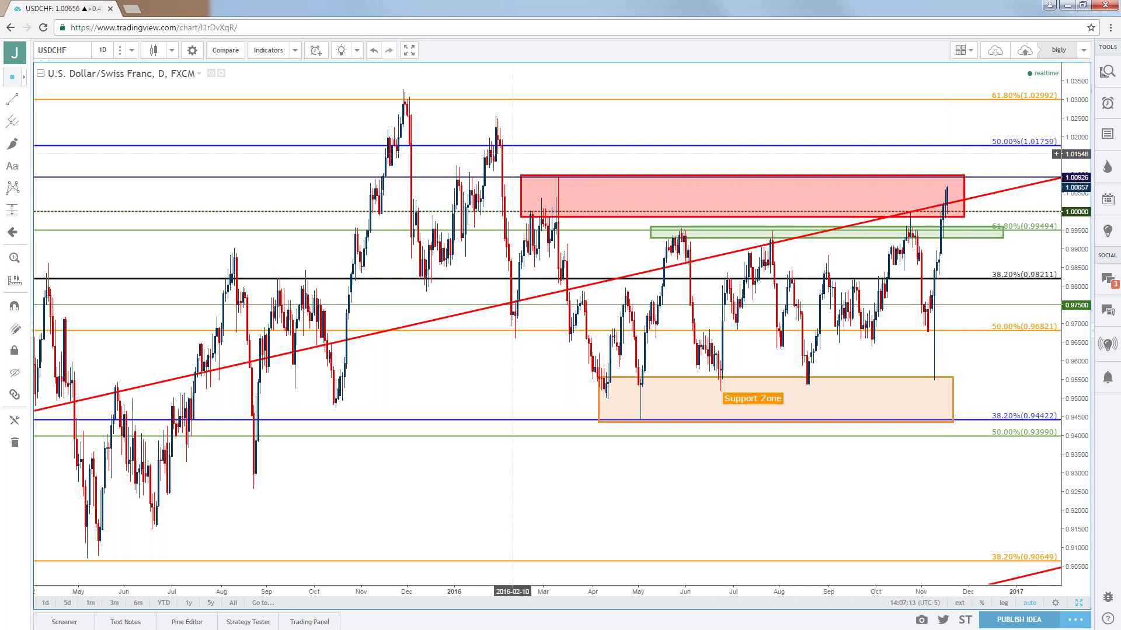
Zoom the chart in, then place the DailyFX USD/CHF technical analysis article over it.
scroll(250, 138, "up", 1)
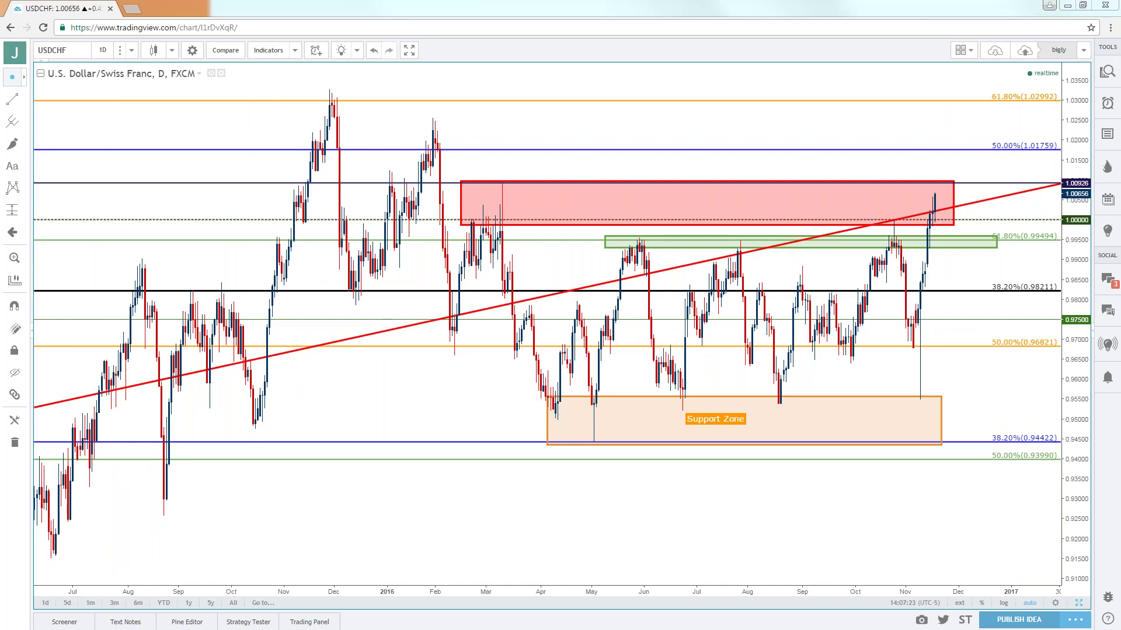
key("alt+Tab")
left_click_drag(565, 20, 573, 36)
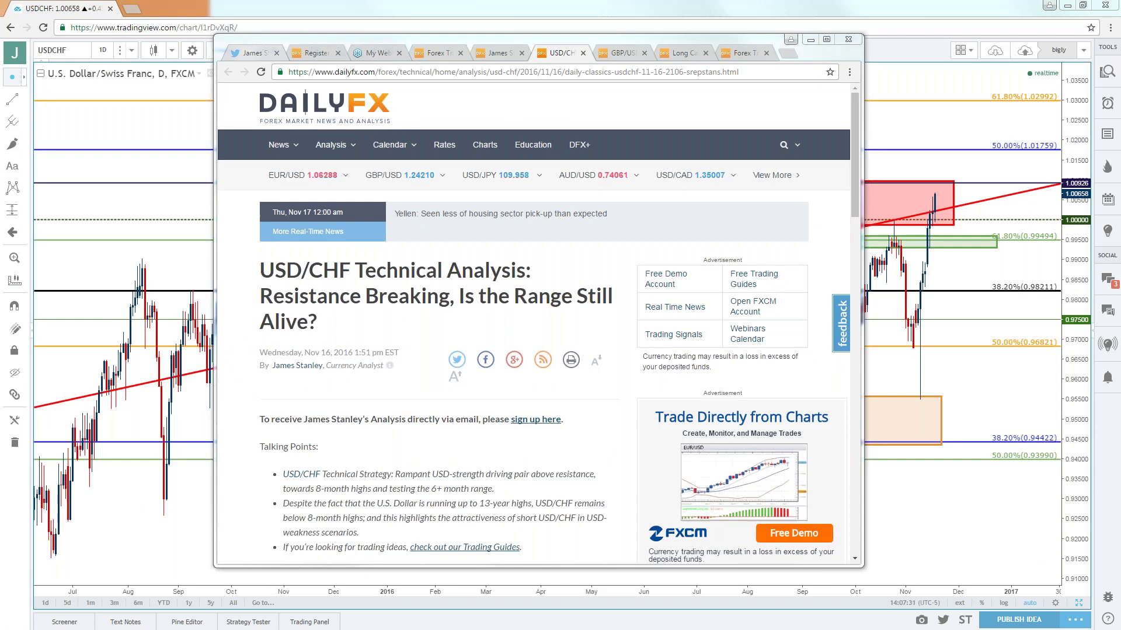
Focus the DailyFX article window so it can be put away from the USDCHF chart.
left_click(523, 447)
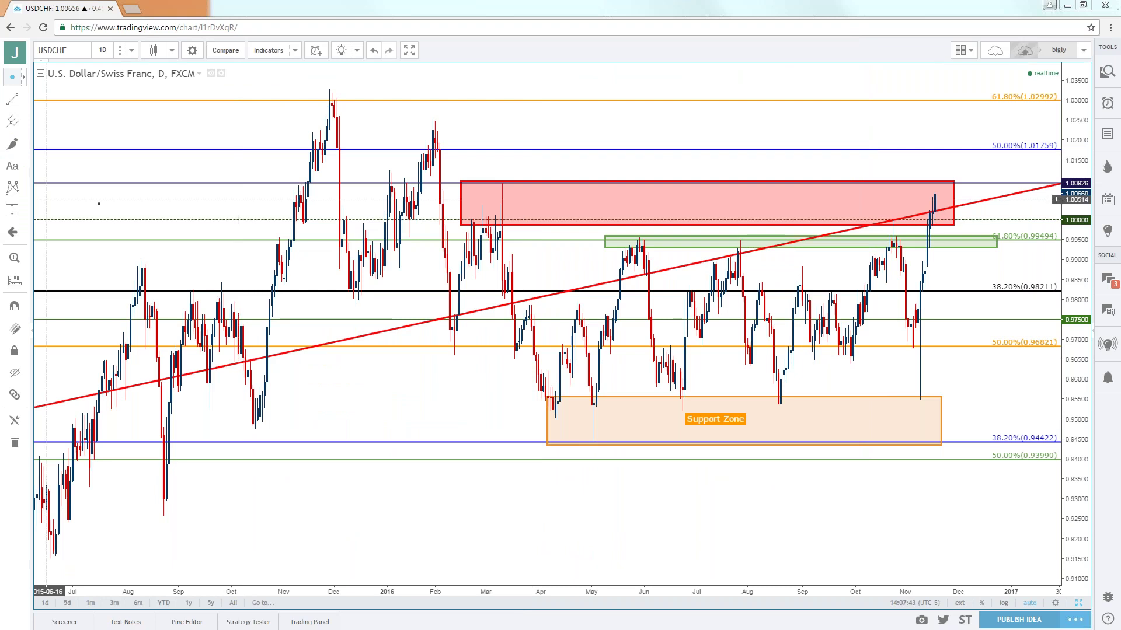
Load the GBPUSD chart with its Fibonacci and zone annotations.
left_click(52, 50)
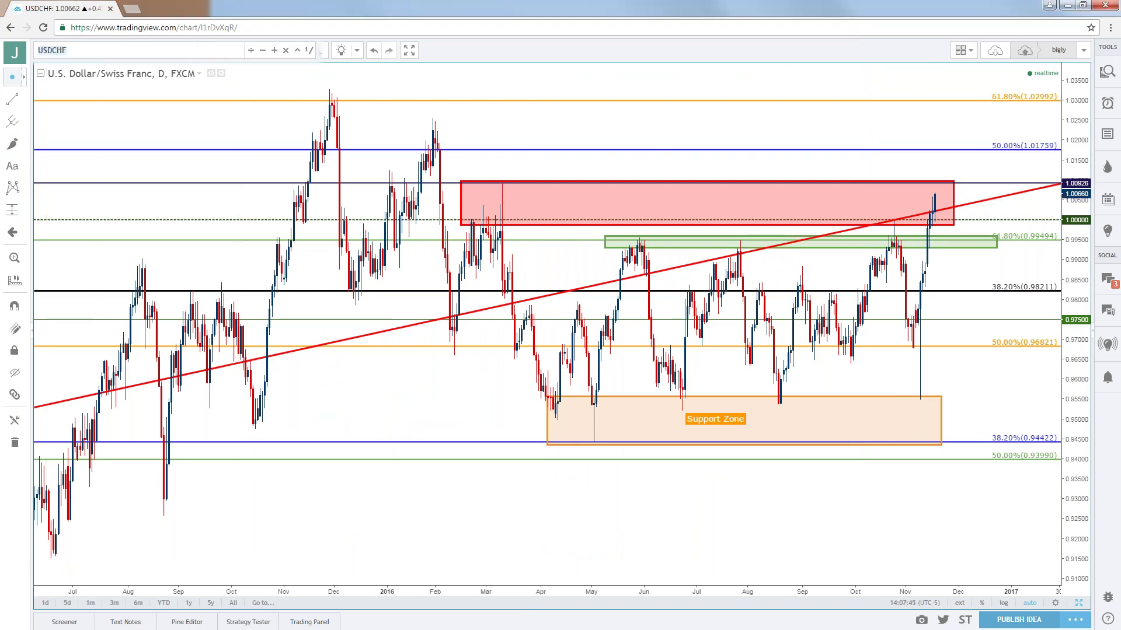
type("GBPUSD")
key("Return")
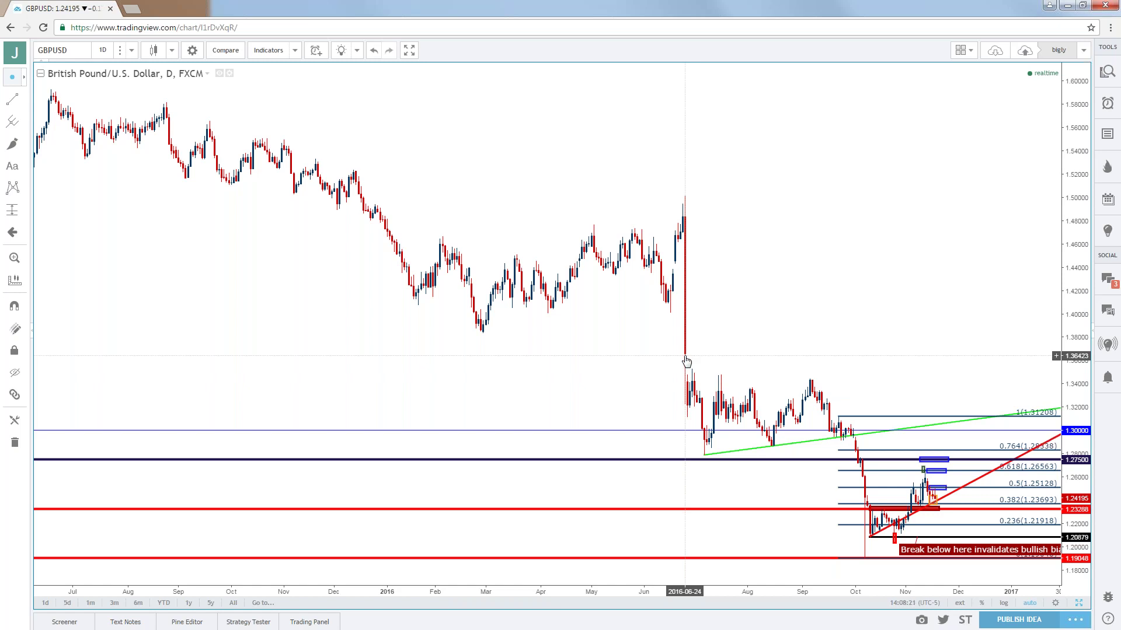
Switch to 4-hour candles and inspect the red rising trendline and red level below price.
left_click(101, 52)
left_click(114, 226)
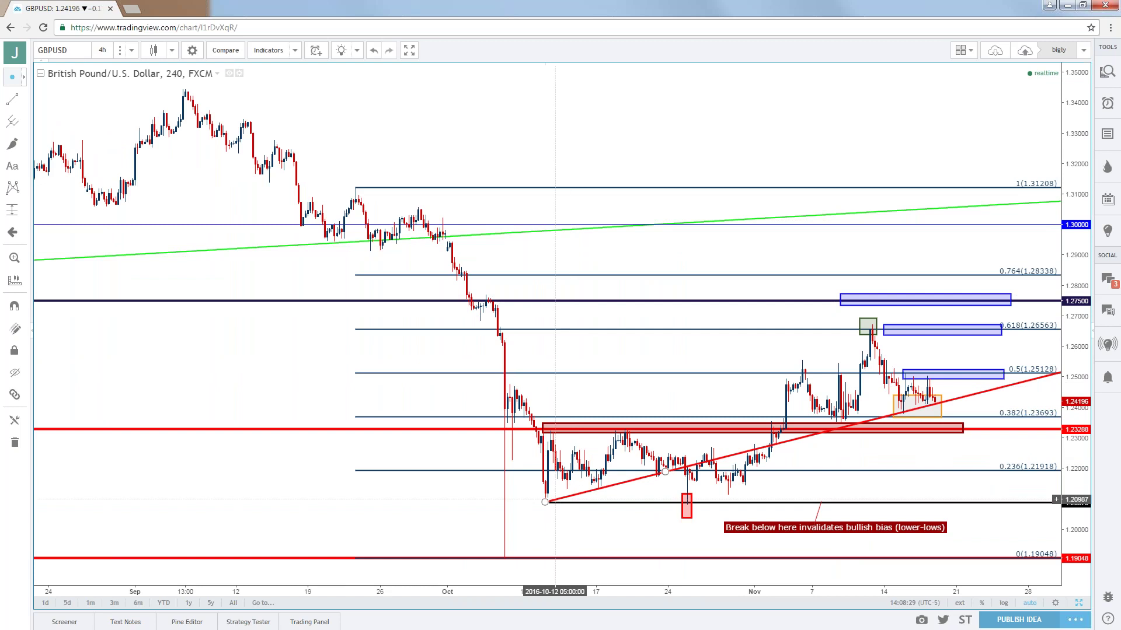
left_click(545, 503)
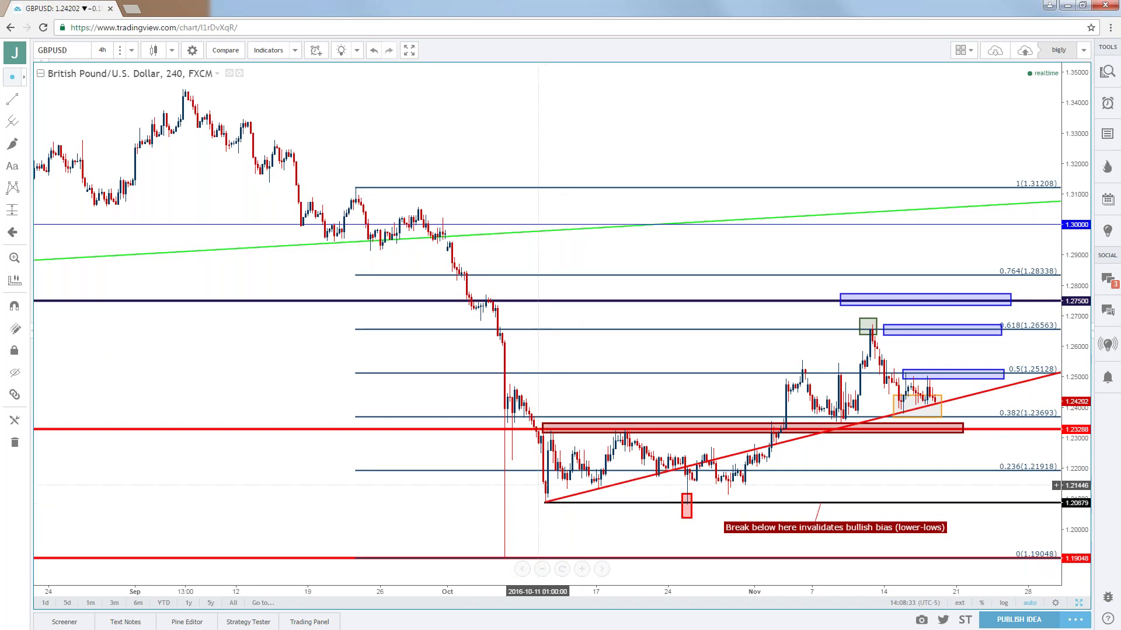
left_click(514, 429)
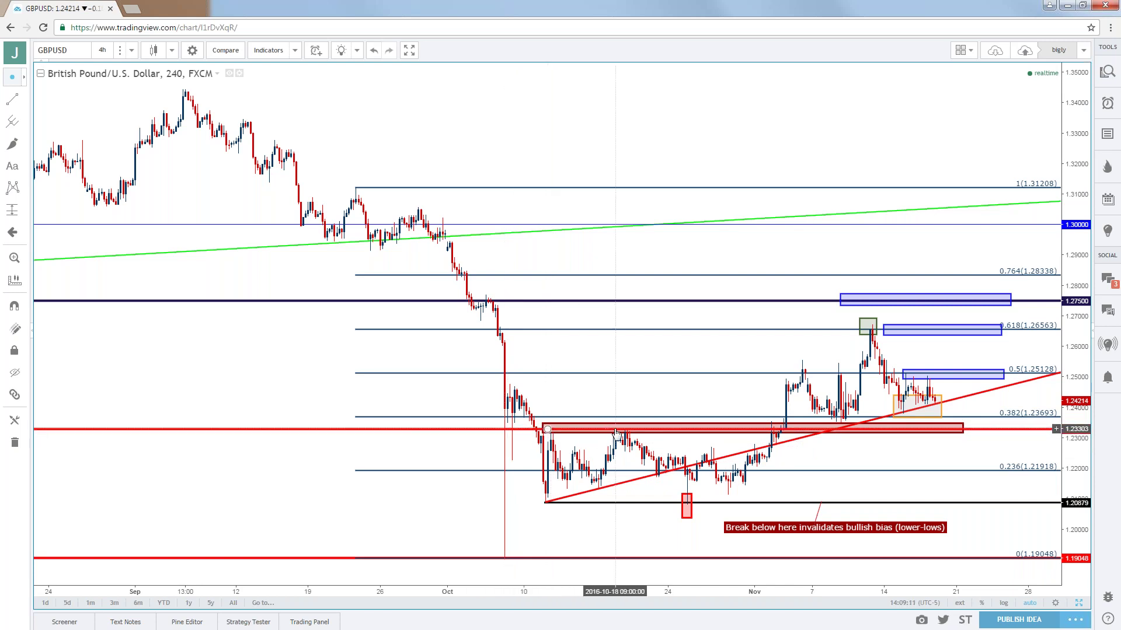
Zoom into mid-October–November and move the red level from 1.23288 to about 1.2332.
scroll(565, 412, "up", 3)
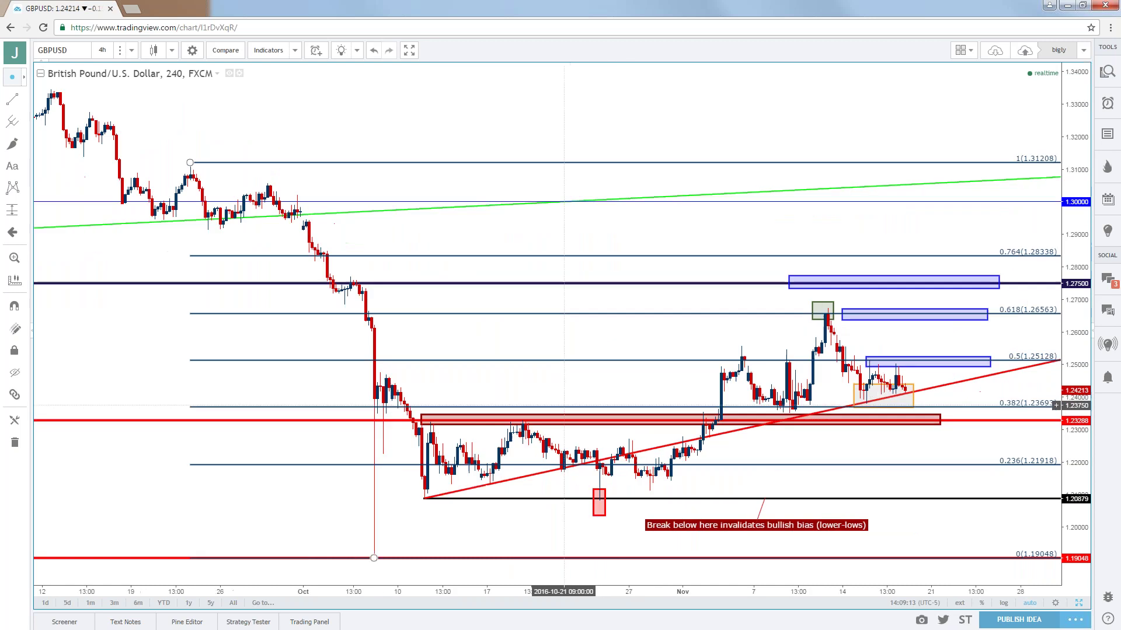
scroll(564, 412, "up", 1)
scroll(565, 412, "up", 1)
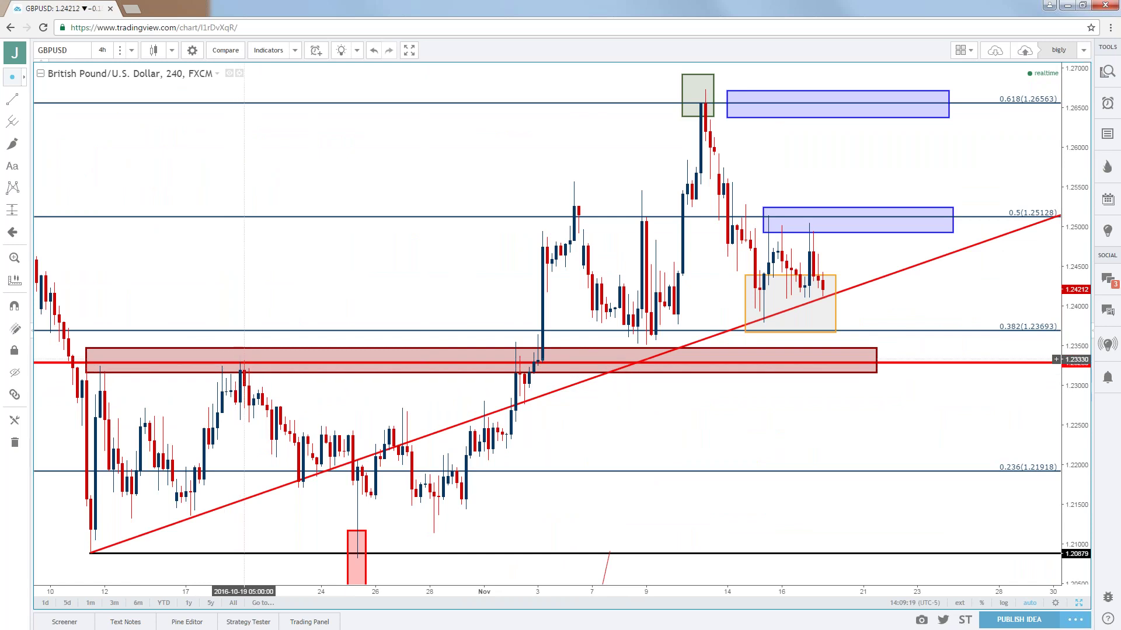
left_click(247, 364)
left_click_drag(248, 369, 245, 368)
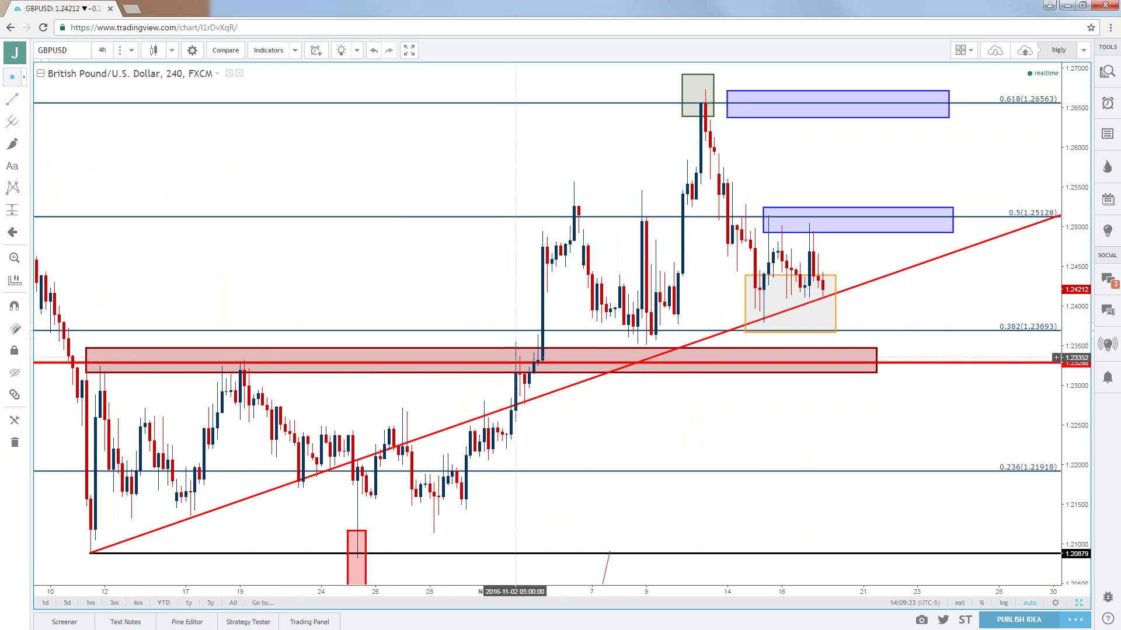
left_click_drag(245, 369, 543, 367)
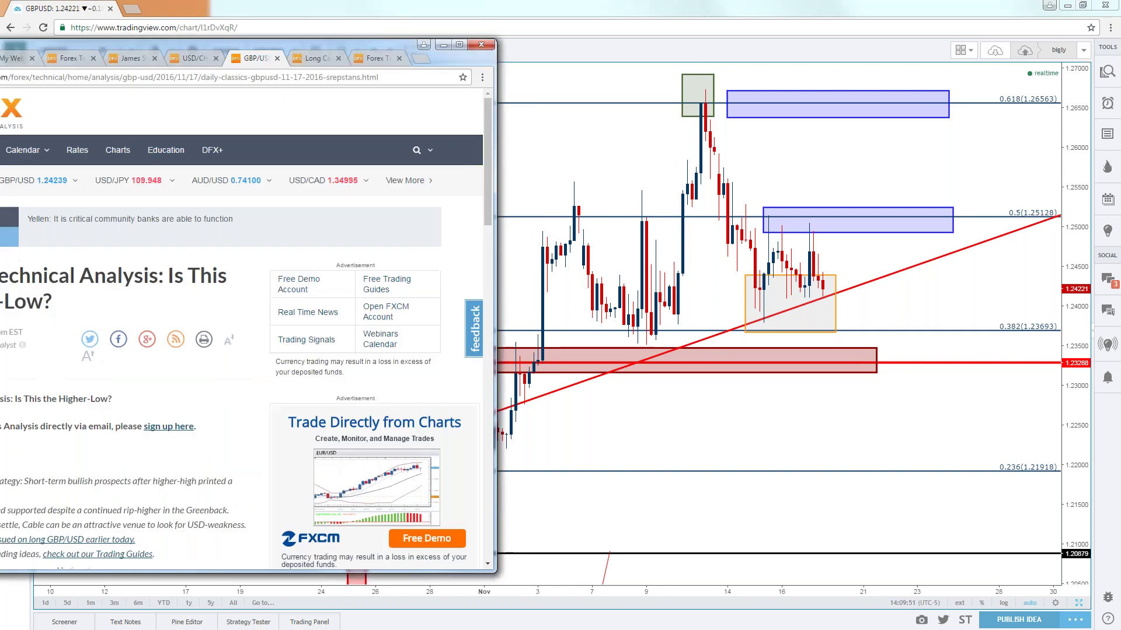
Bring the DailyFX window forward and open the linked Nov 3 'Cable Flies' GBP/USD article.
mouse_move(294, 19)
left_mouse_down()
mouse_move(753, 6)
mouse_move(765, 43)
left_mouse_up()
scroll(717, 315, "down", 5)
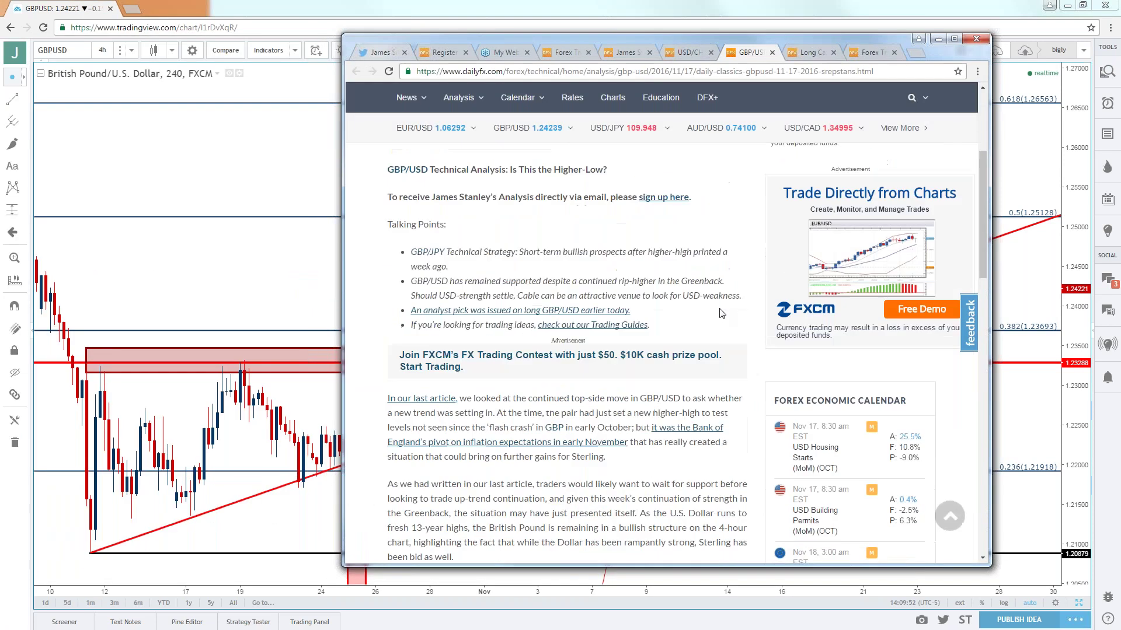
left_click(689, 313)
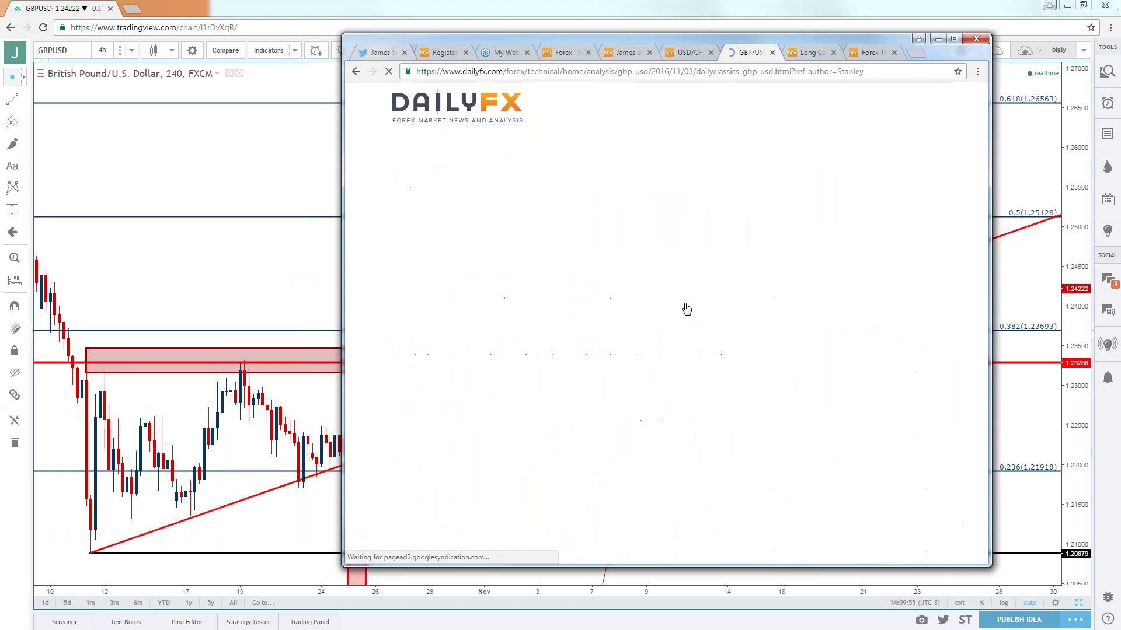
left_click(671, 72)
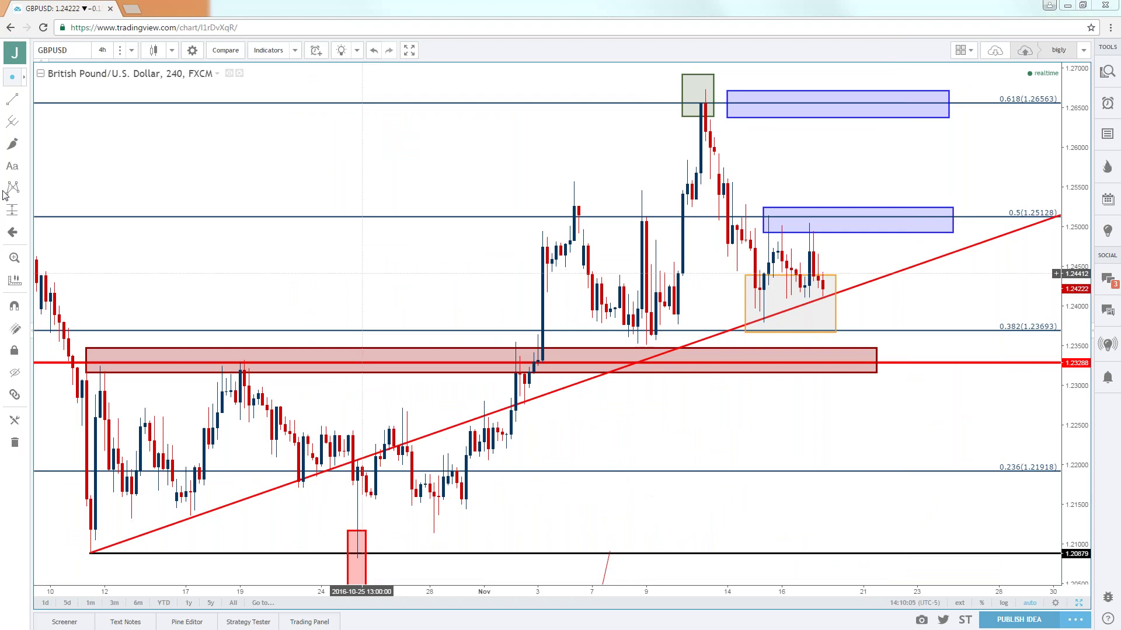
Zoom the GBPUSD 4-hour chart out to late September, then slightly back in on the right.
scroll(190, 252, "down", 2)
scroll(189, 252, "down", 2)
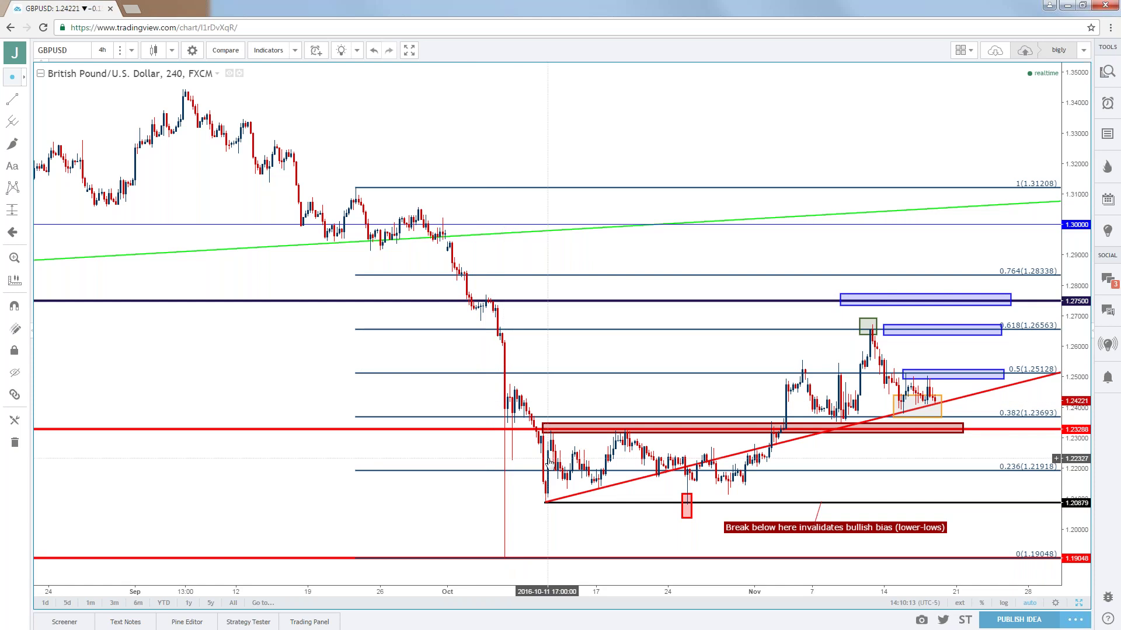
scroll(550, 457, "up", 3)
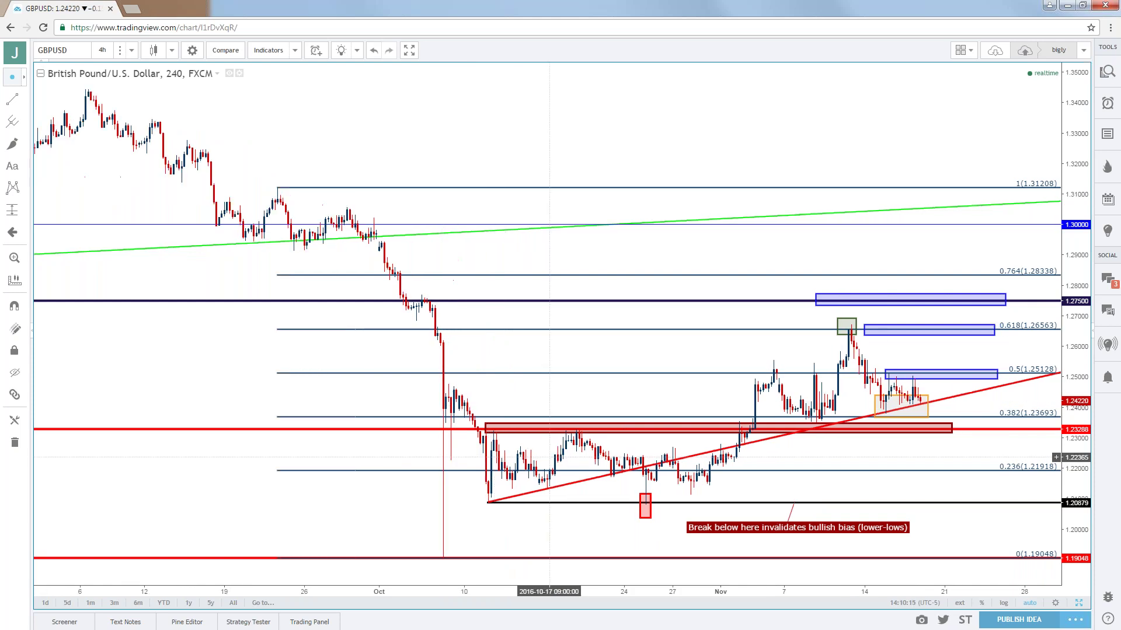
scroll(549, 457, "up", 2)
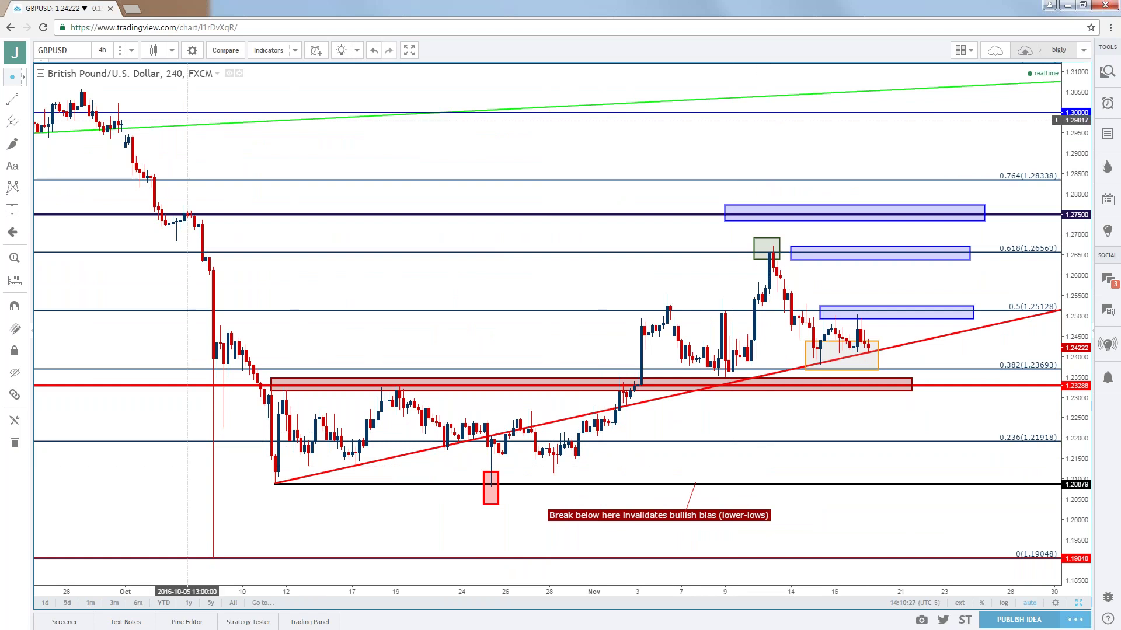
Load DXY on daily candles, showing price near 100.89 at the red resistance box.
left_click(80, 52)
type("DXY")
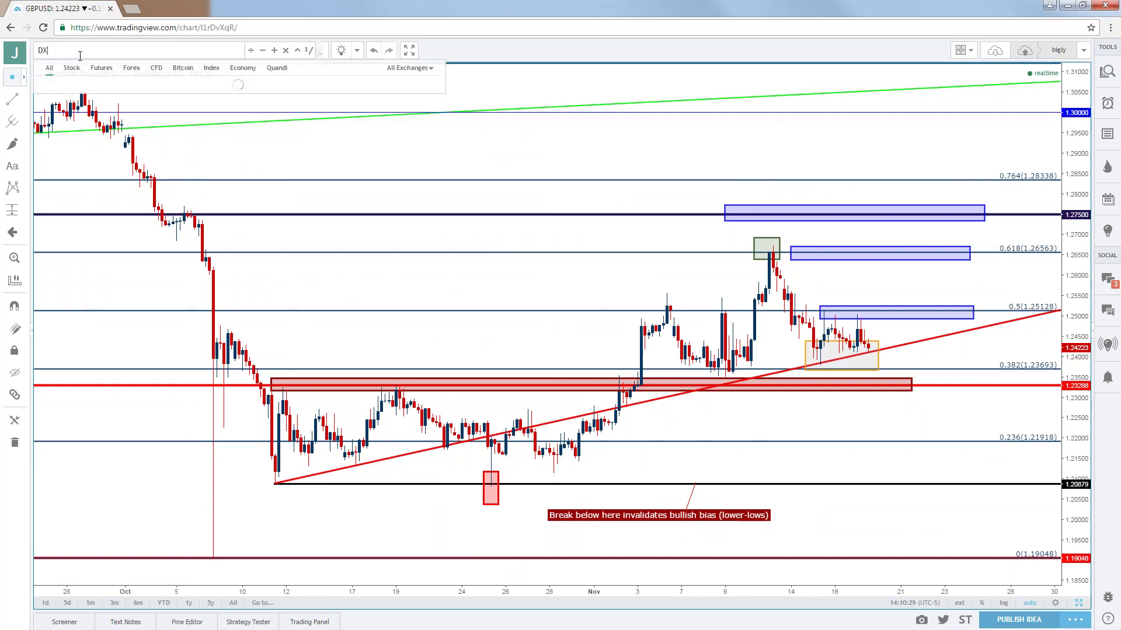
key("Return")
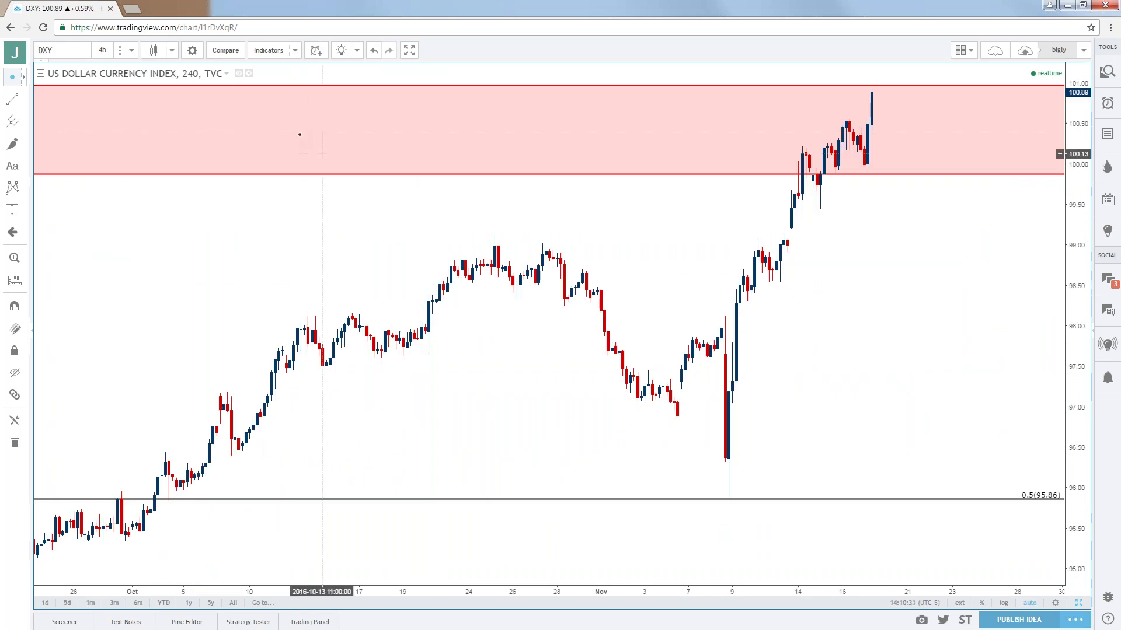
scroll(292, 130, "down", 1)
left_click(102, 51)
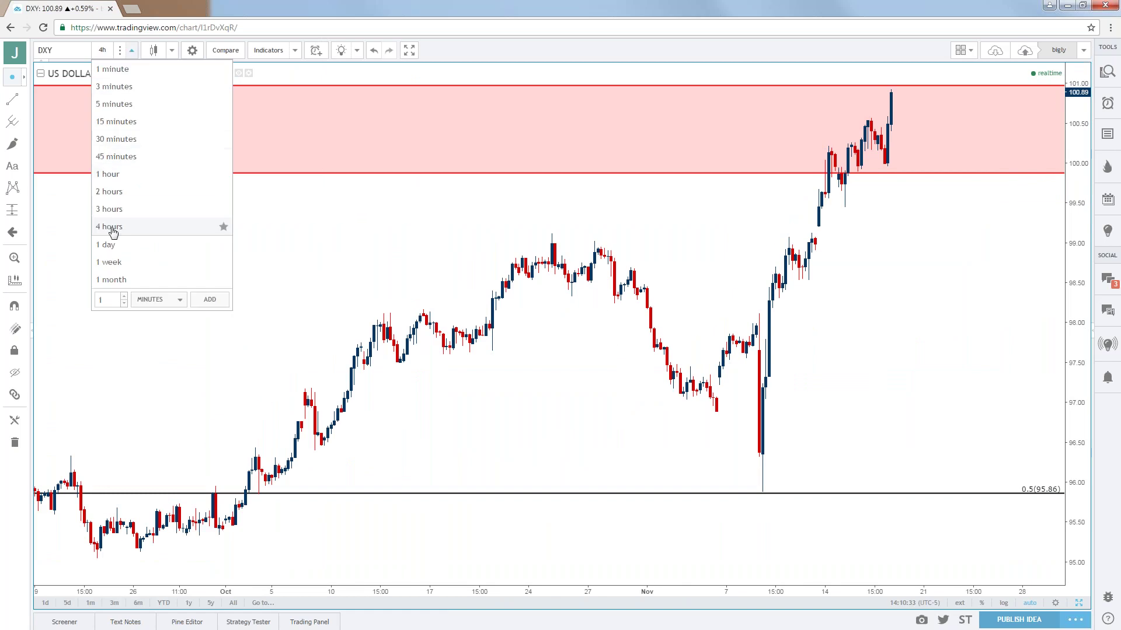
left_click(108, 244)
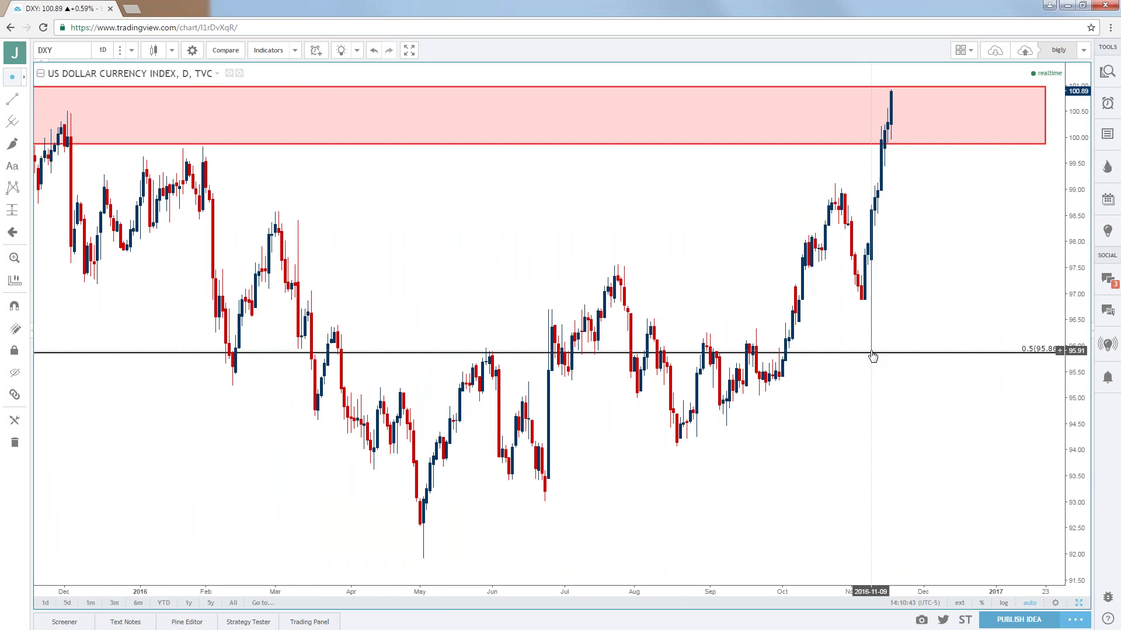
left_click(84, 59)
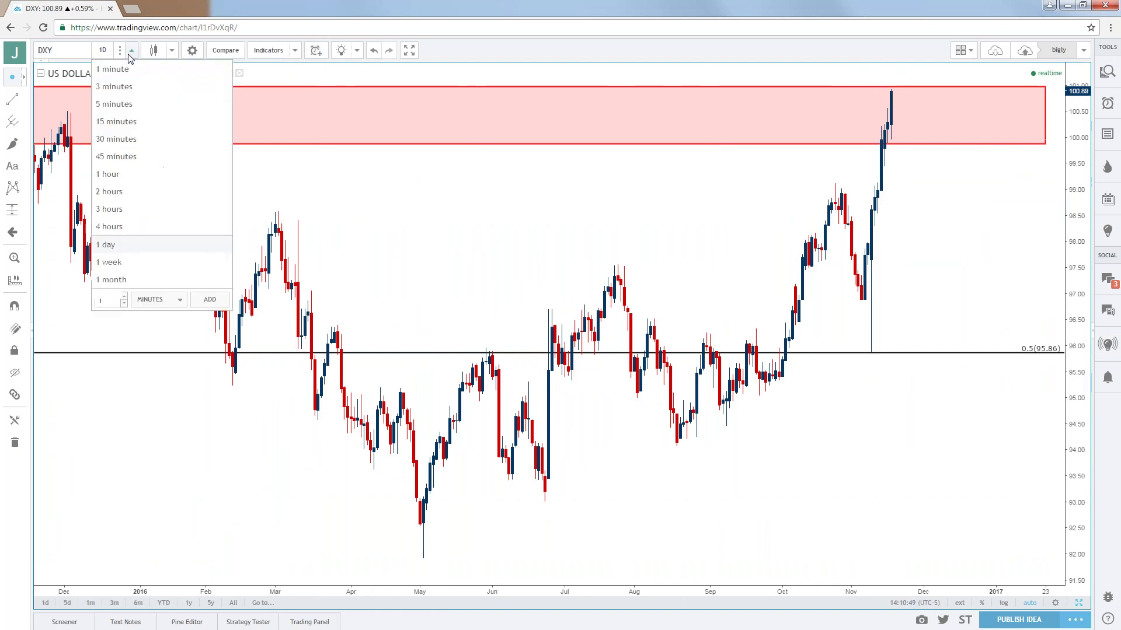
Reload GBPUSD and set it back to the 4-hour interval.
left_click(87, 54)
type("GBPUSD")
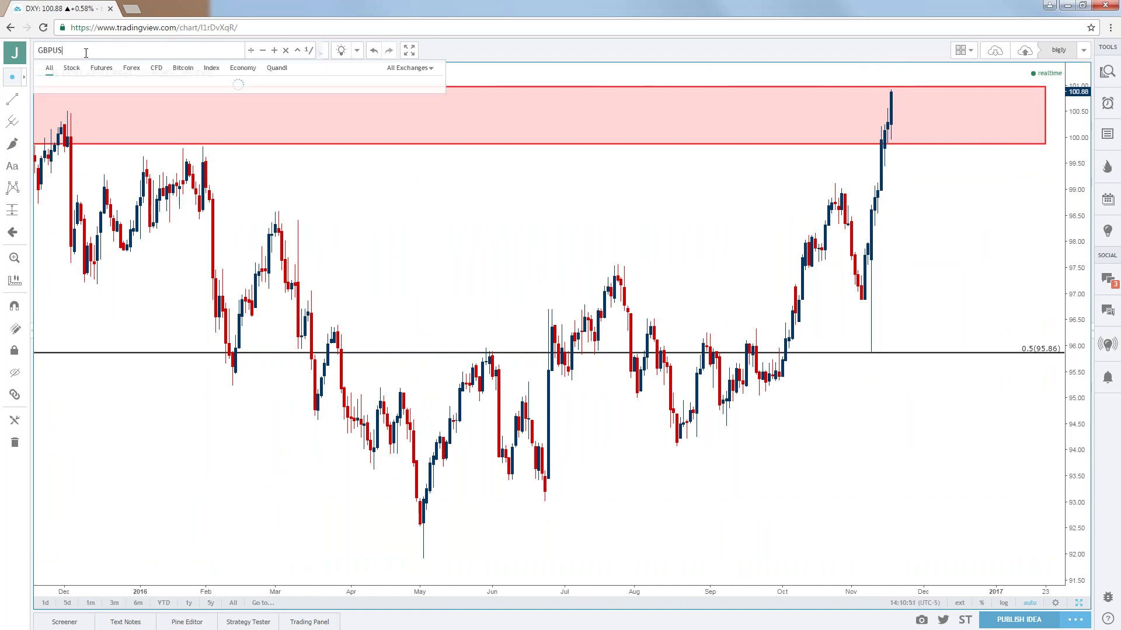
key("Return")
left_click(103, 50)
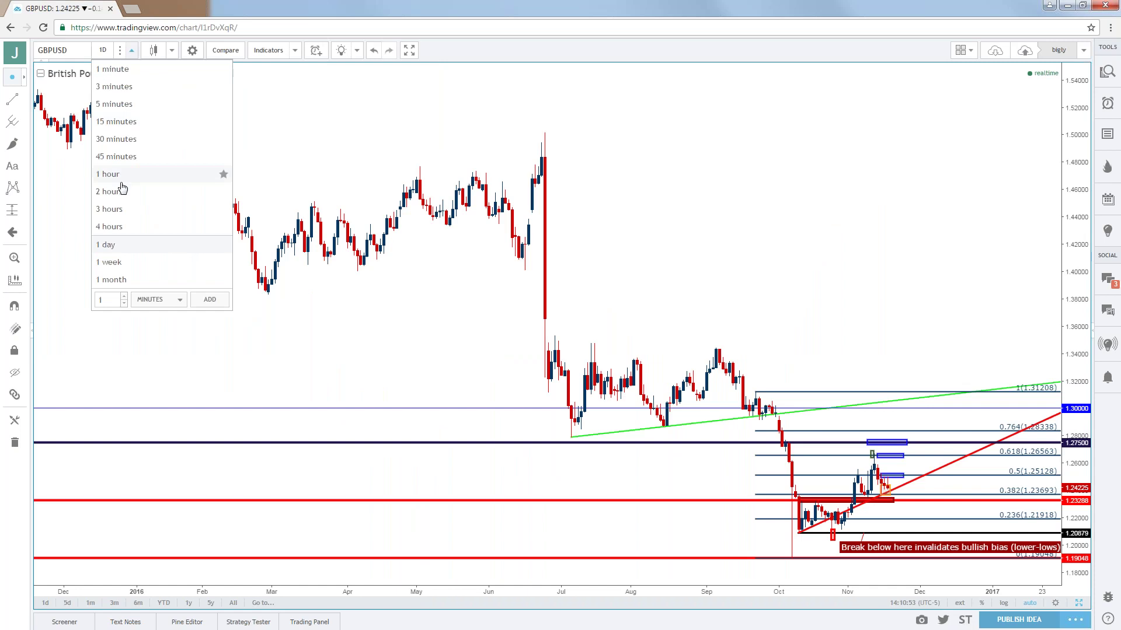
left_click(112, 227)
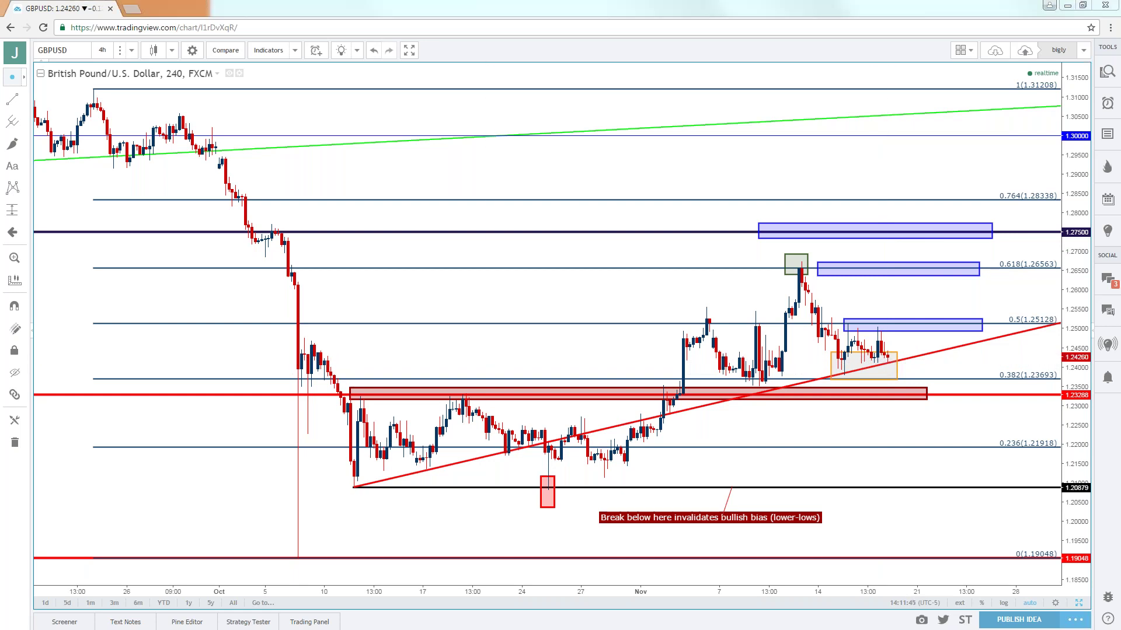
key("alt+Tab")
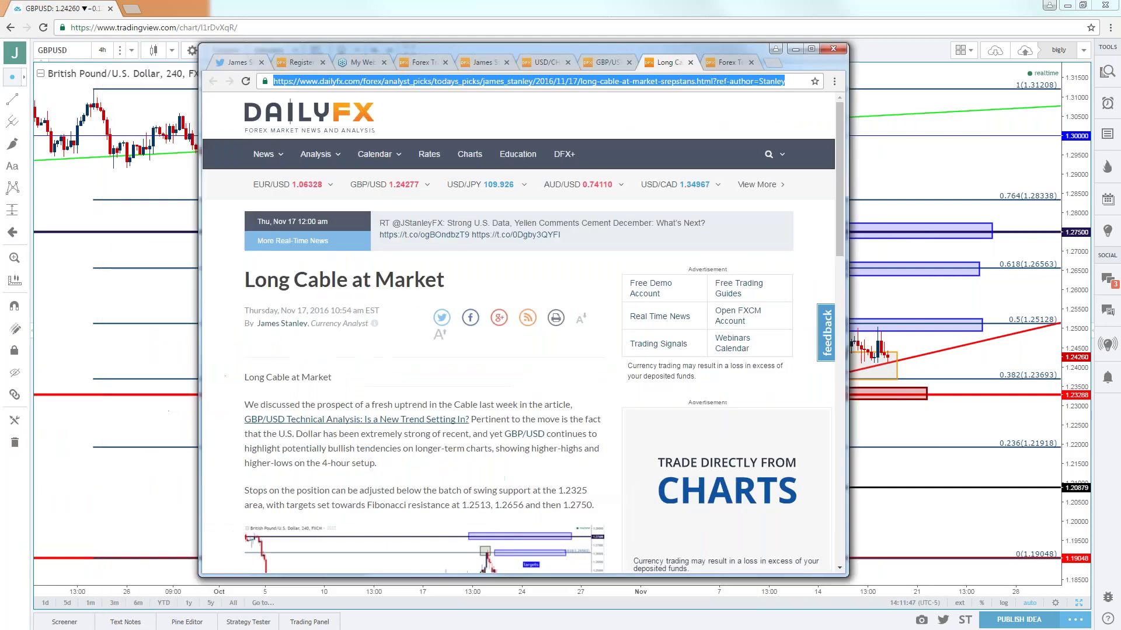
key("alt+Tab")
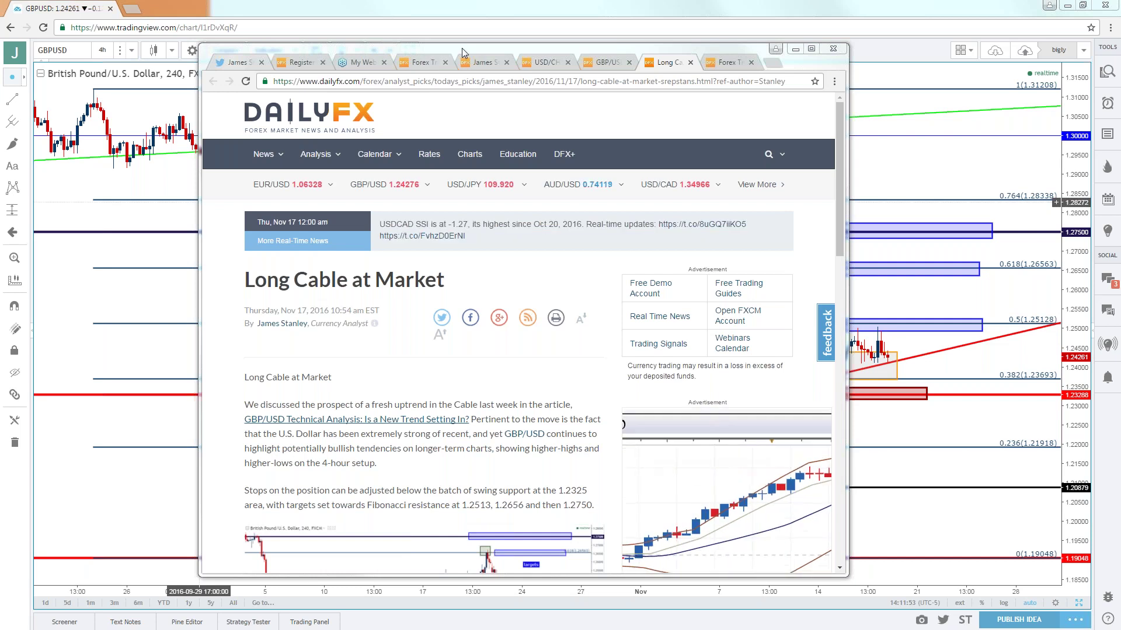
left_click(198, 202)
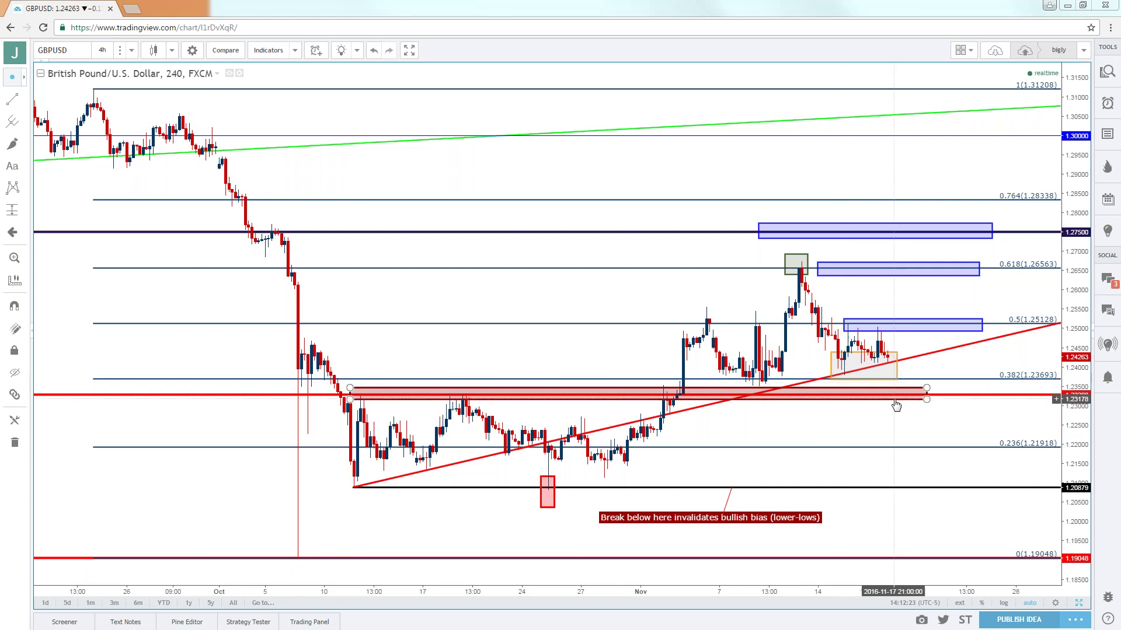
left_click(898, 354)
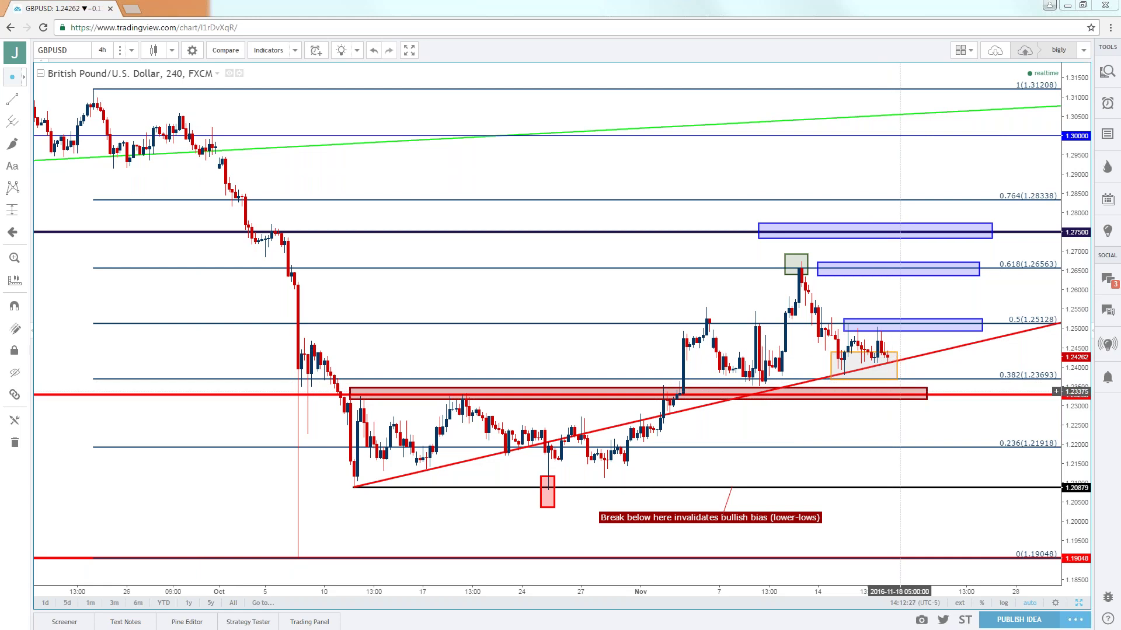
left_click(547, 395)
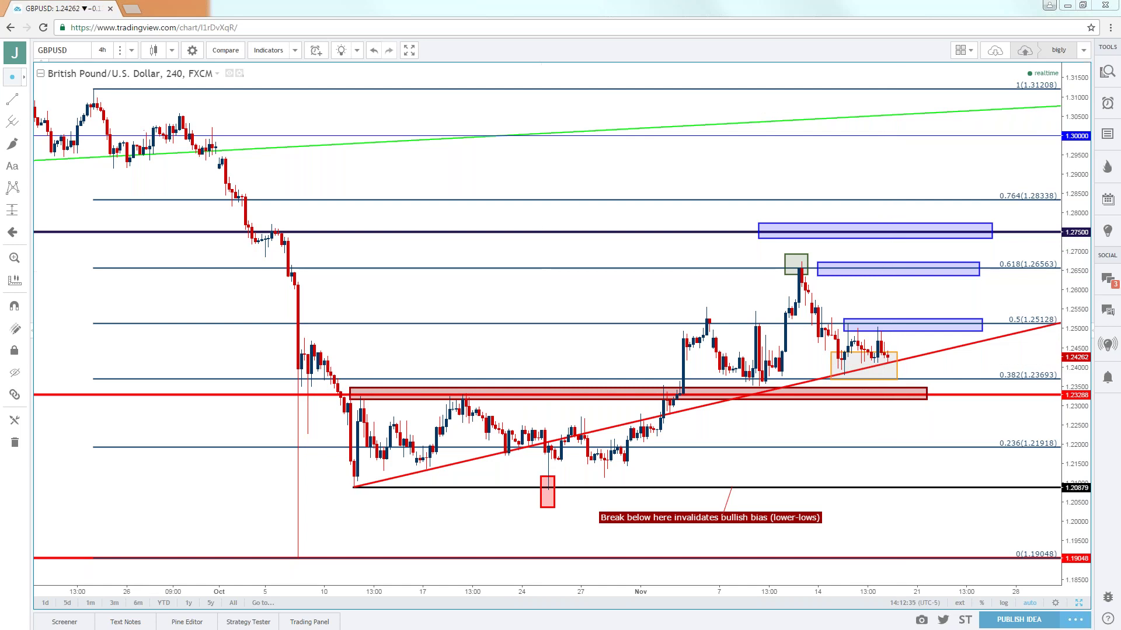
left_click(74, 51)
type("DXY")
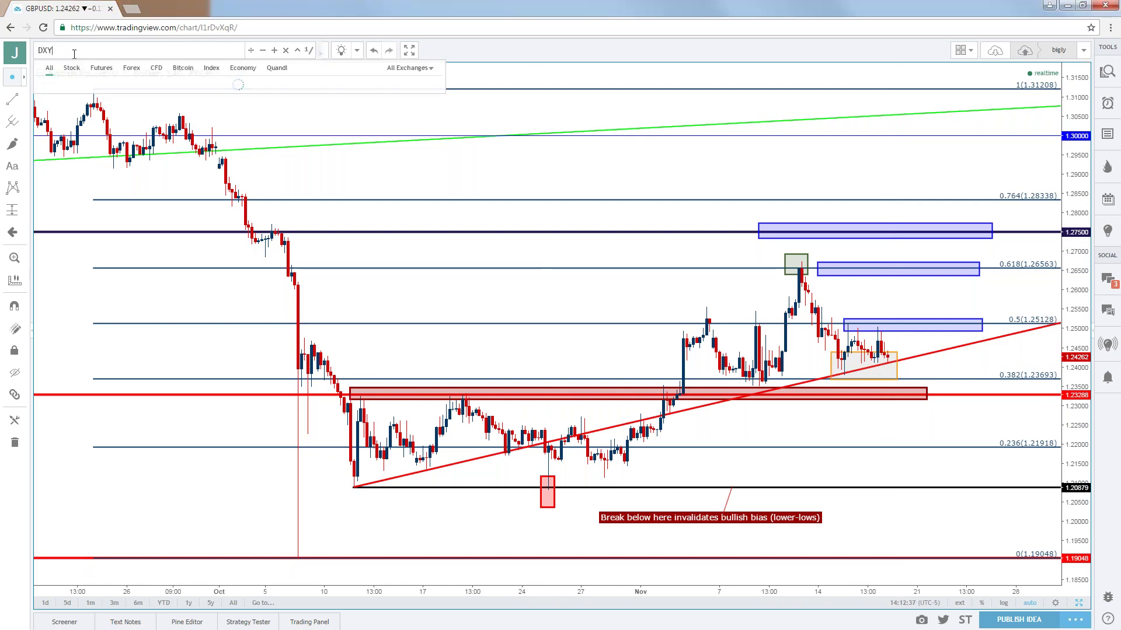
Load the DXY chart and switch it to the 1-day interval.
key("Return")
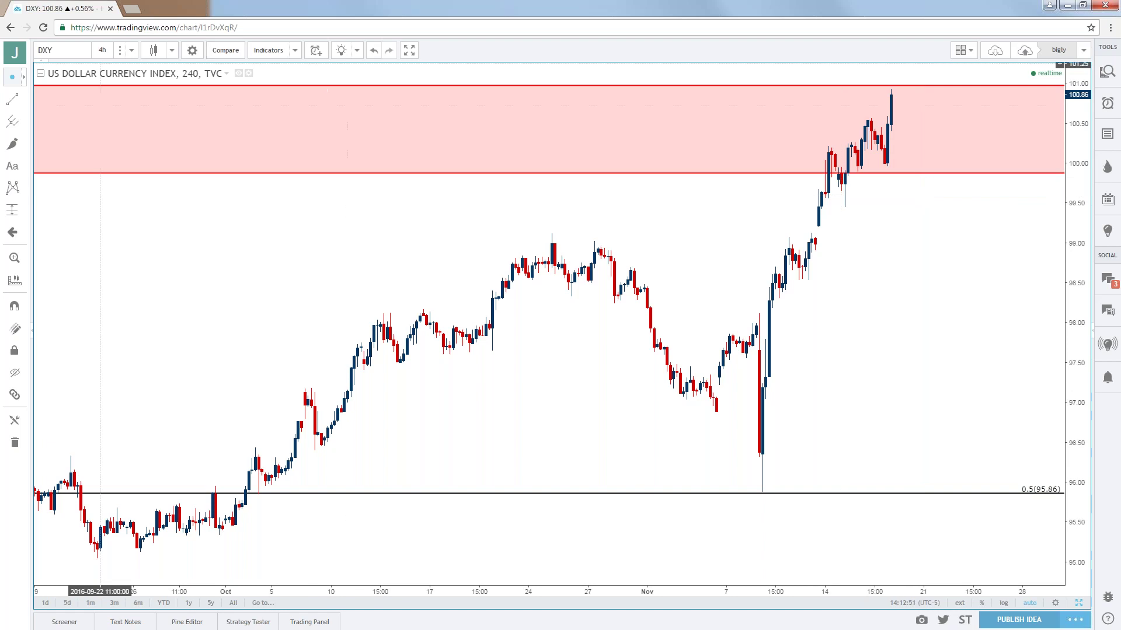
left_click(80, 52)
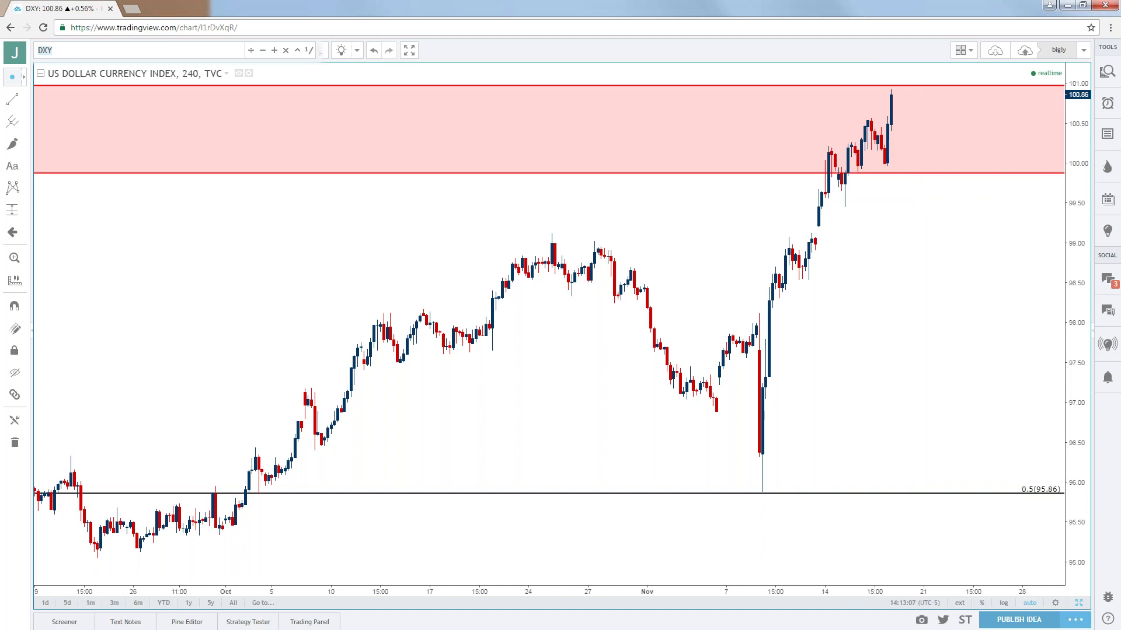
key("Escape")
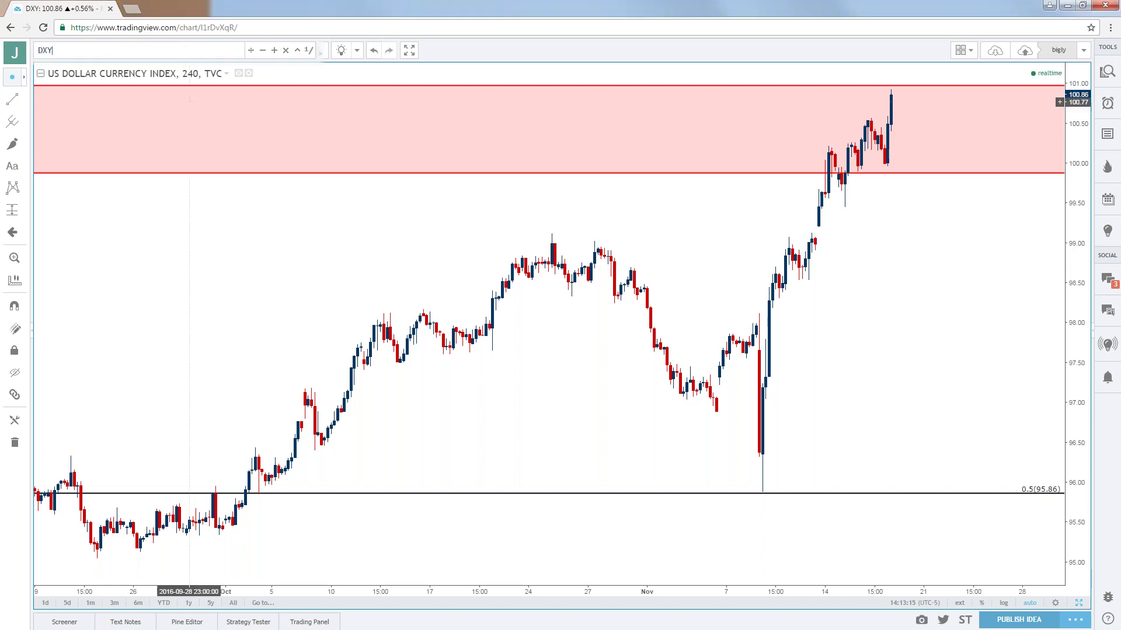
left_click(102, 50)
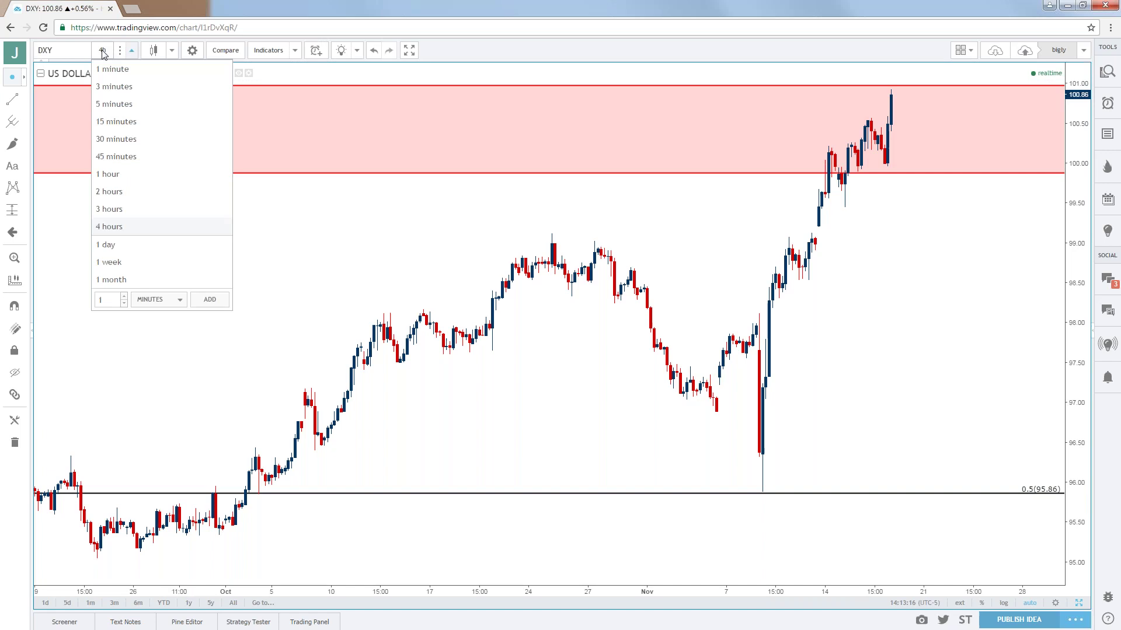
left_click(125, 244)
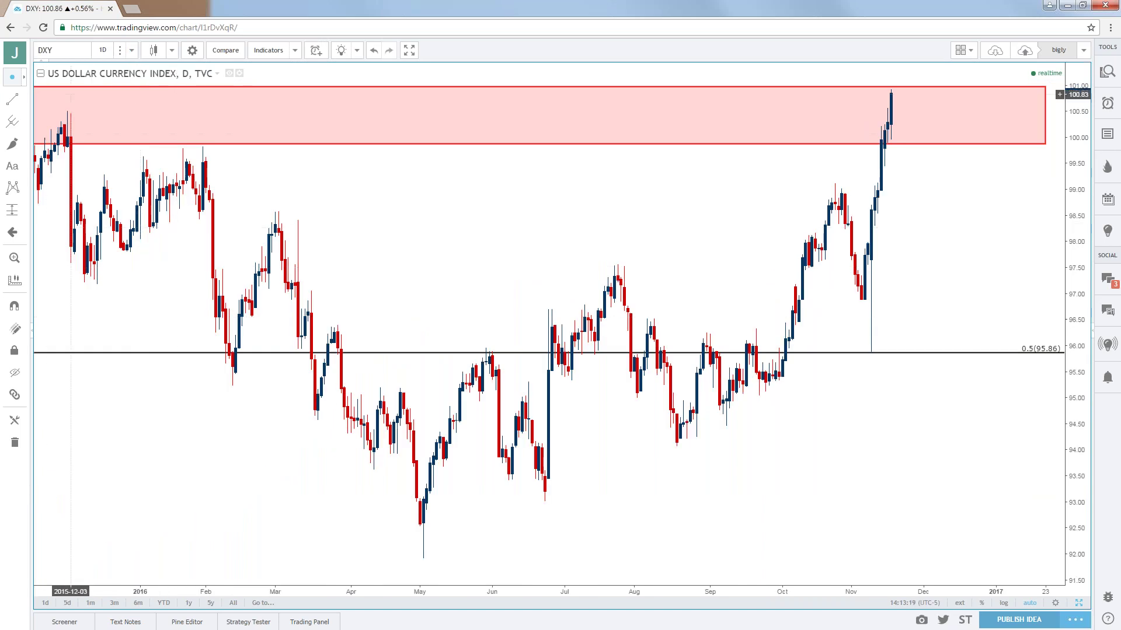
left_click(59, 50)
Enter NZDUSD as the chart symbol to load its daily chart.
type("NZD")
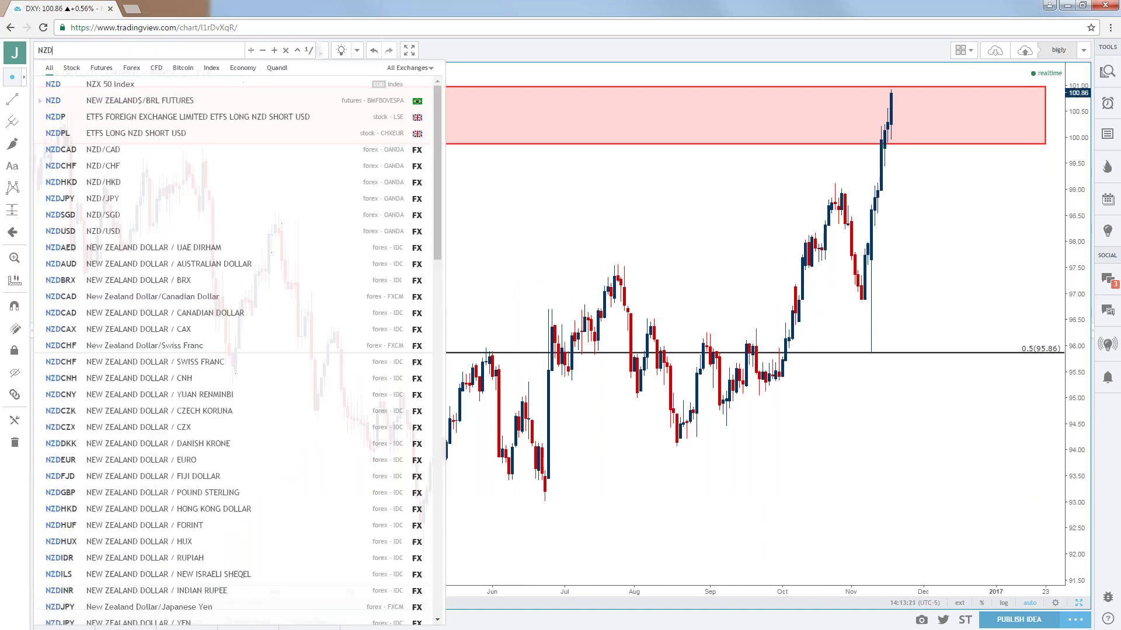
type("USD")
key("Return")
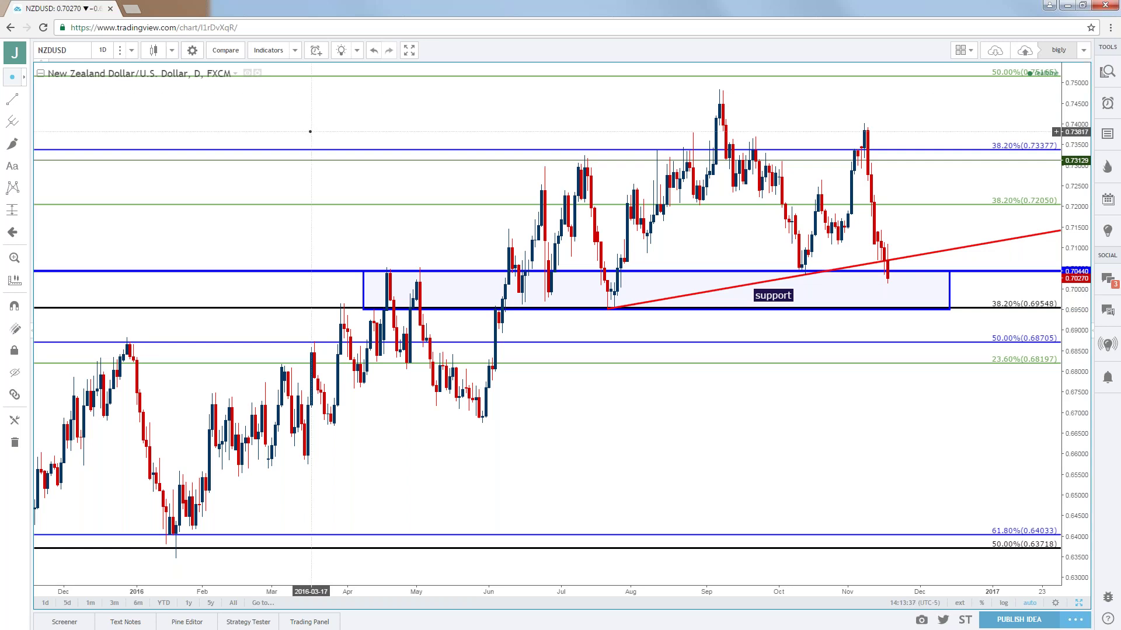
left_click(131, 50)
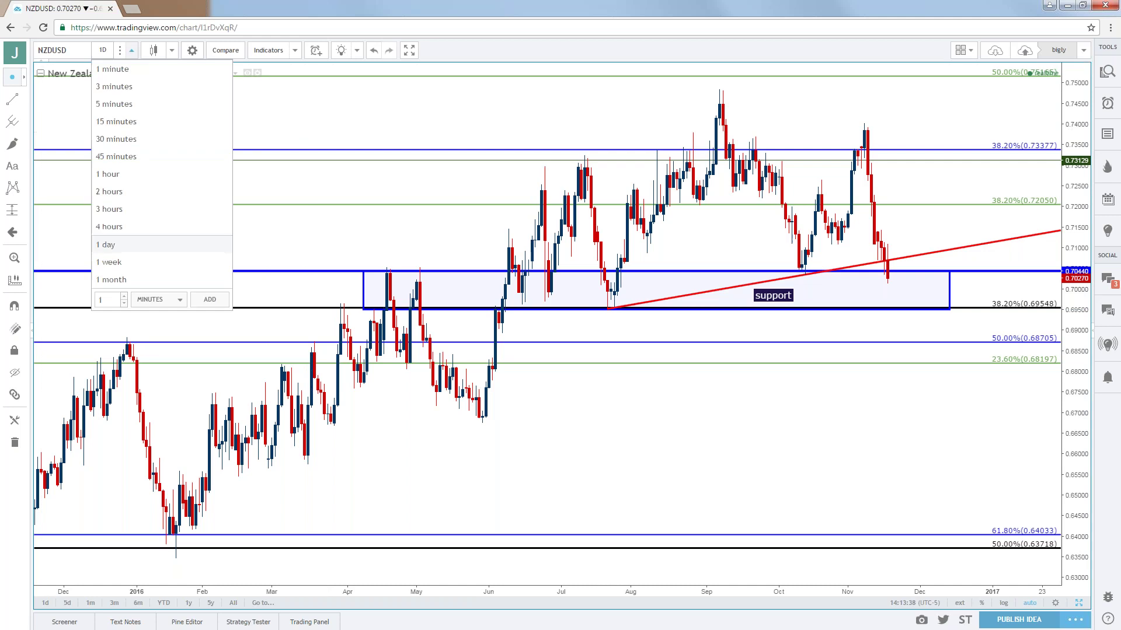
Glance at NZDUSD on monthly candles, then settle on weekly and zoom in.
left_click(110, 280)
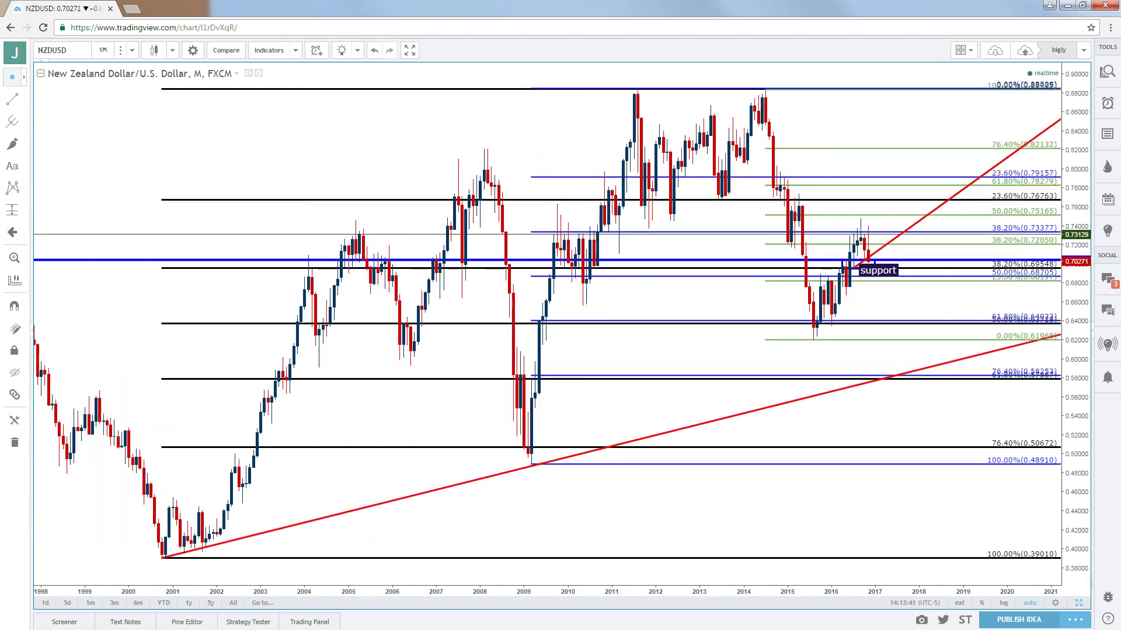
left_click(103, 51)
left_click(110, 262)
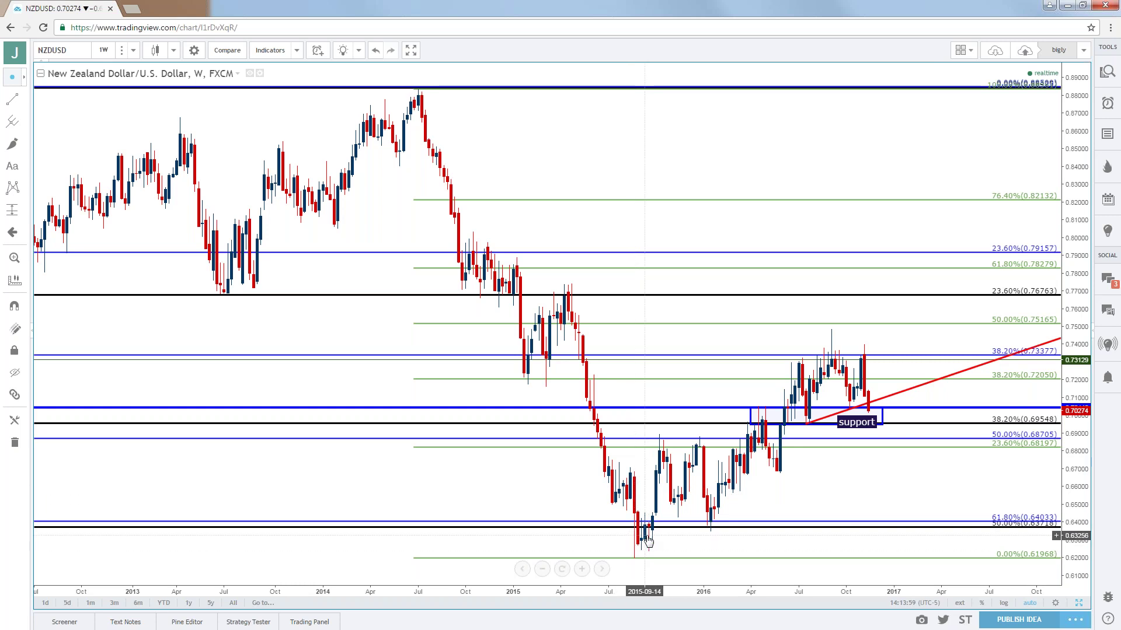
scroll(677, 447, "up", 2)
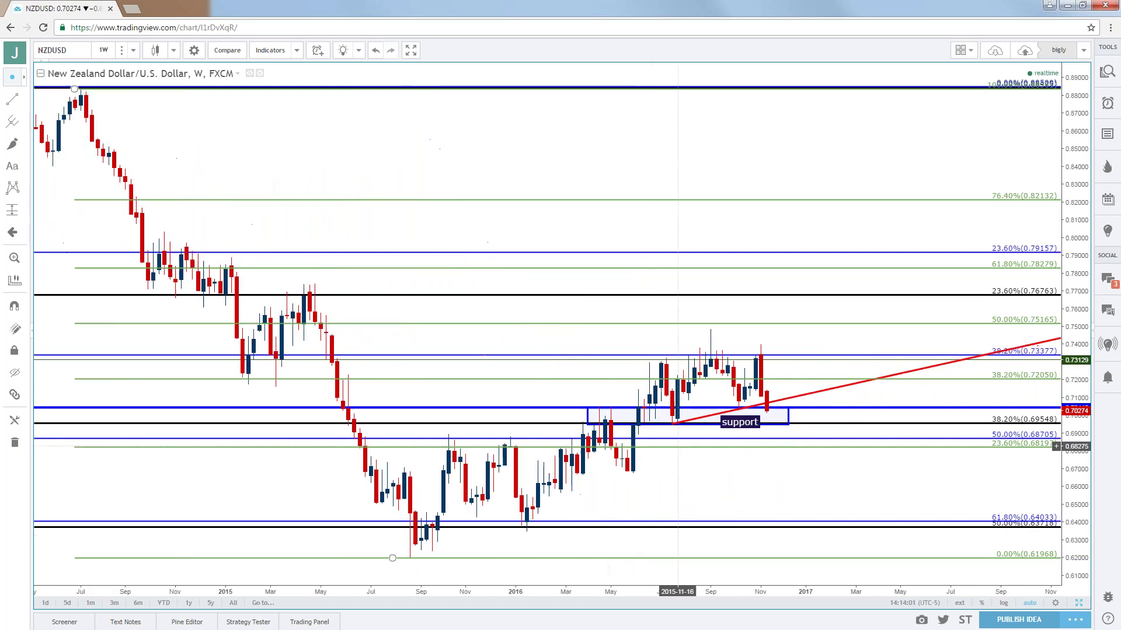
scroll(678, 446, "up", 1)
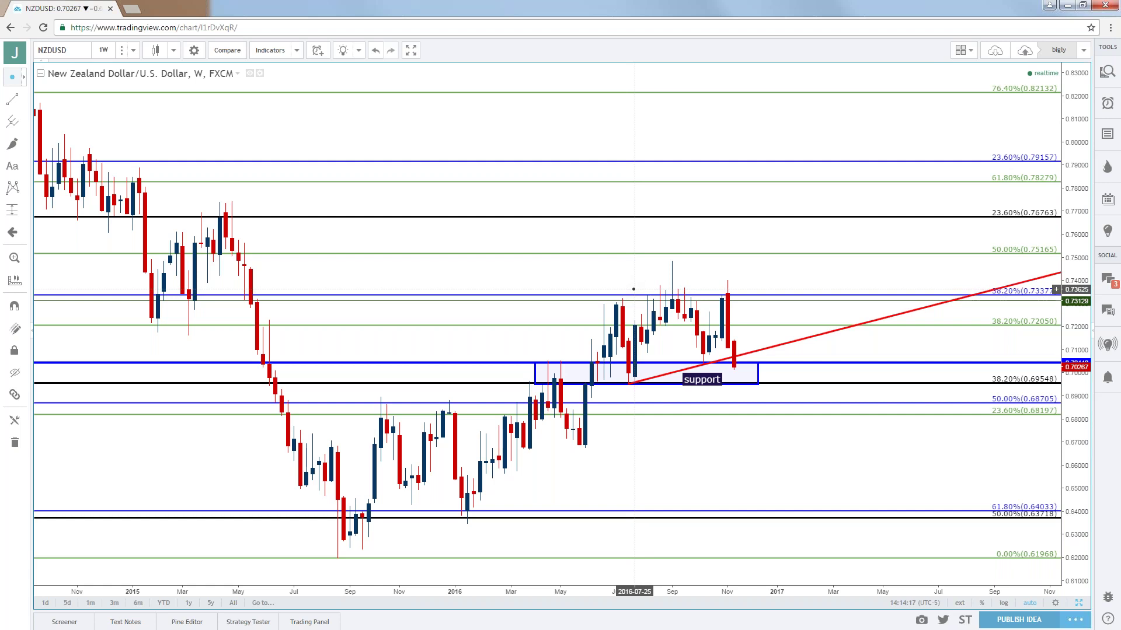
Compare NZDUSD on daily candles, then return to the weekly interval.
scroll(633, 289, "down", 3)
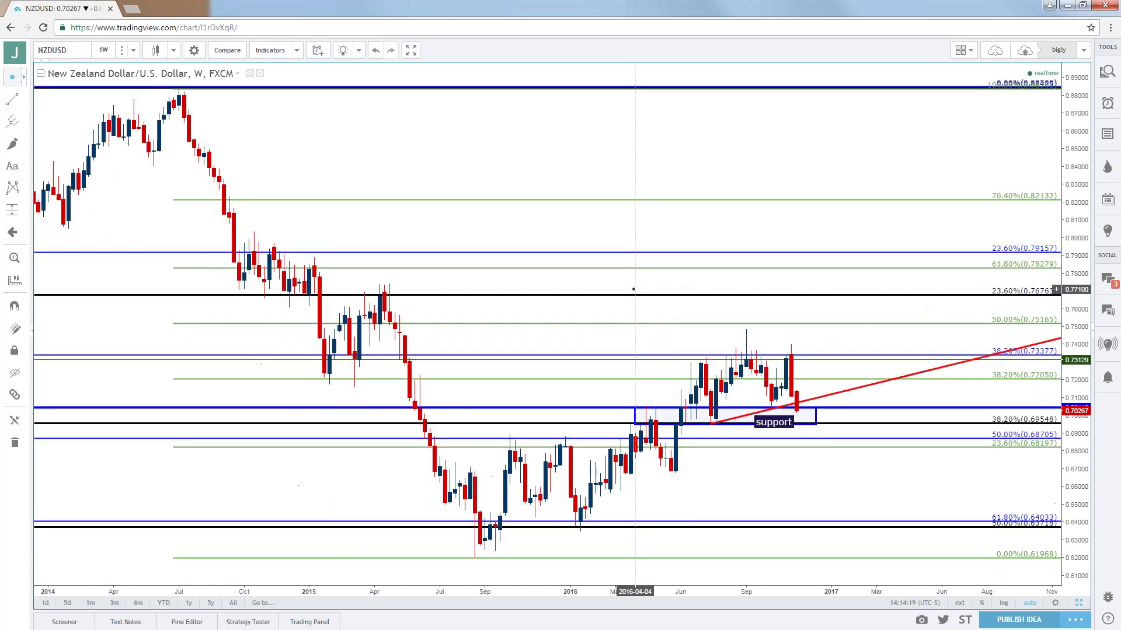
left_click(103, 50)
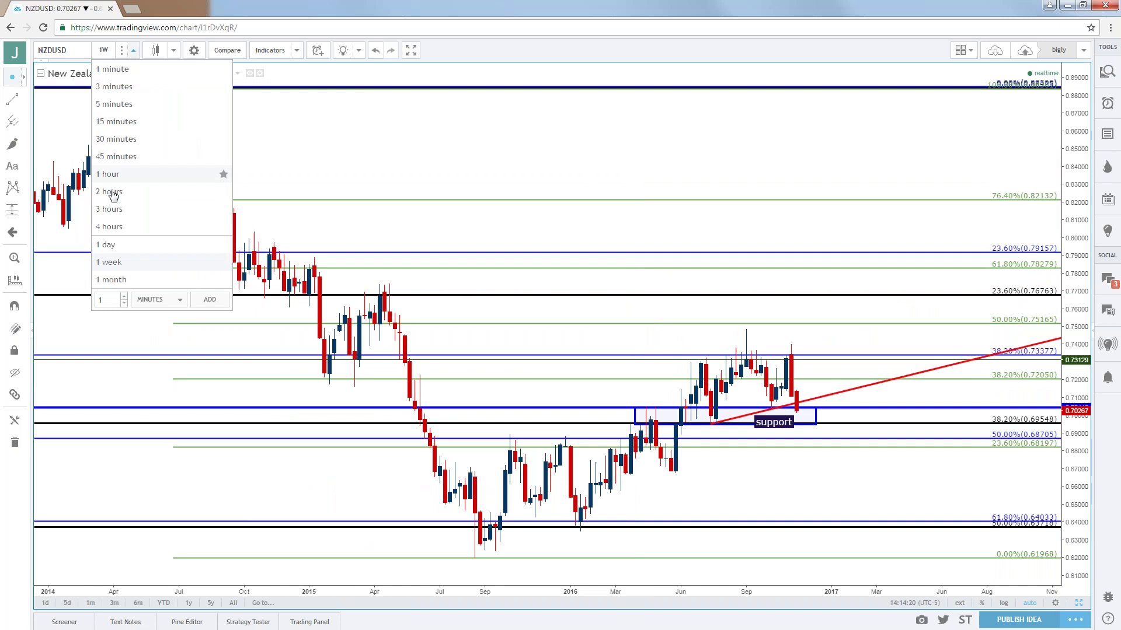
left_click(106, 245)
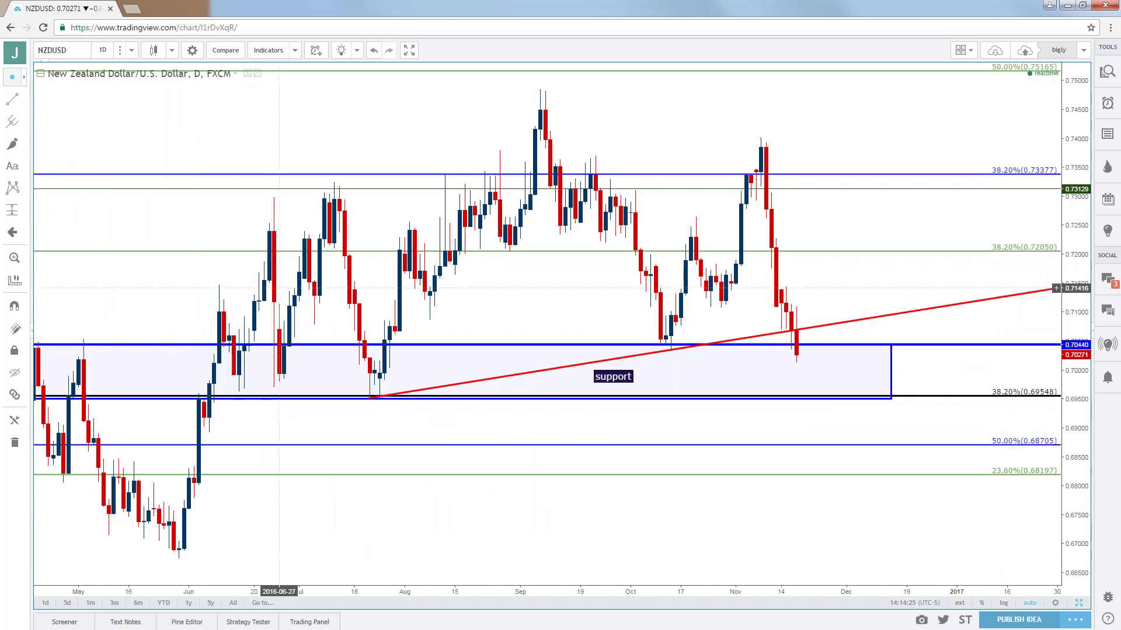
scroll(279, 288, "down", 1)
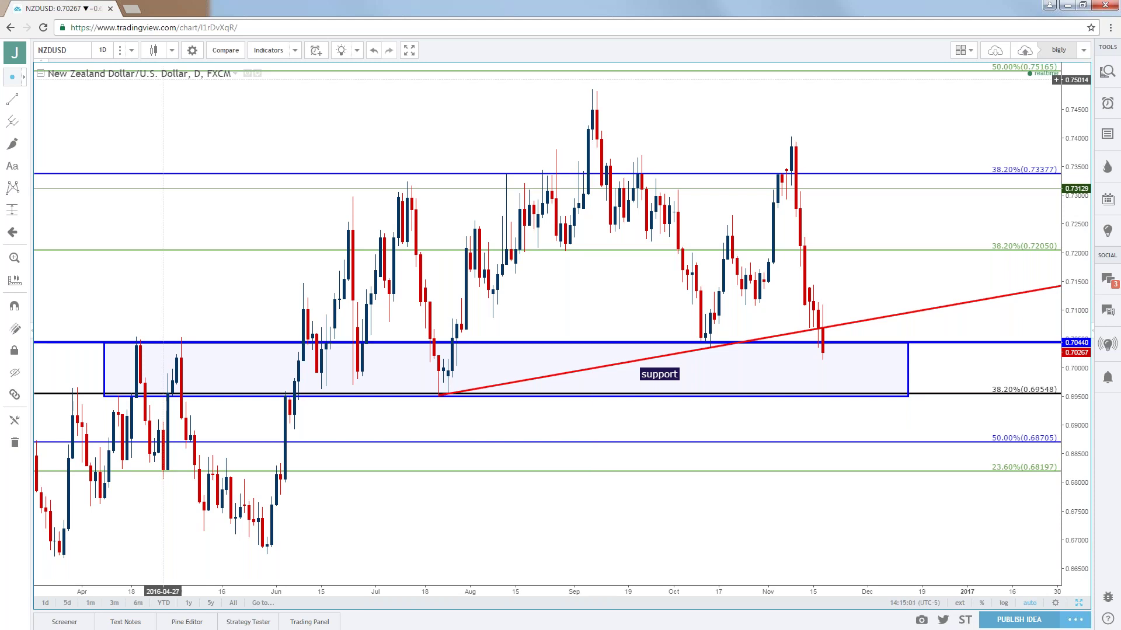
left_click(132, 51)
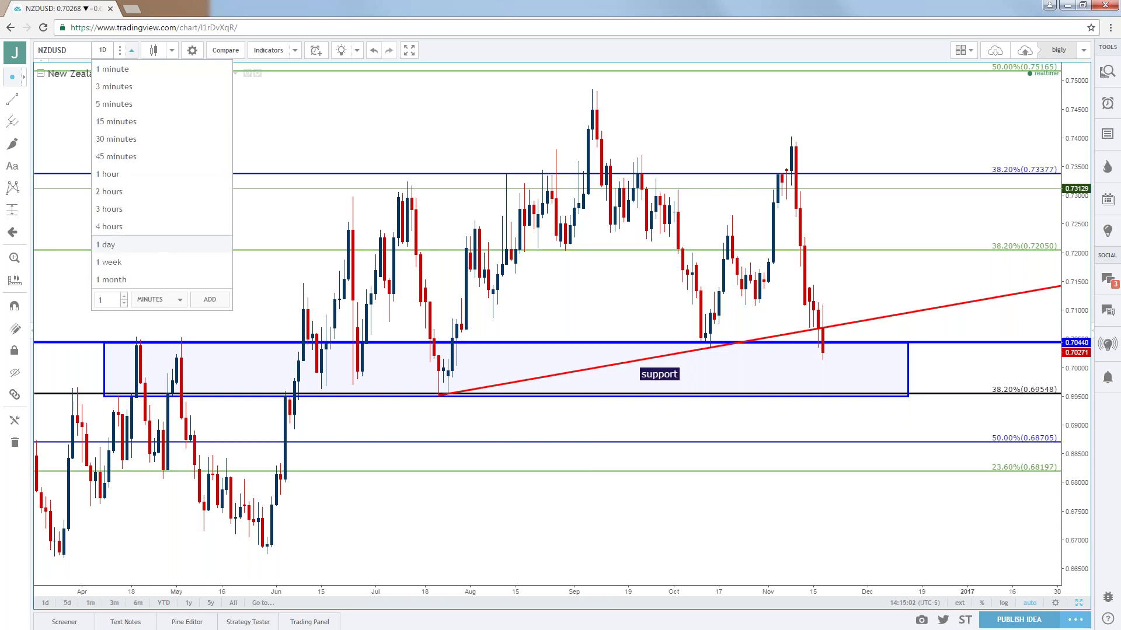
left_click(119, 262)
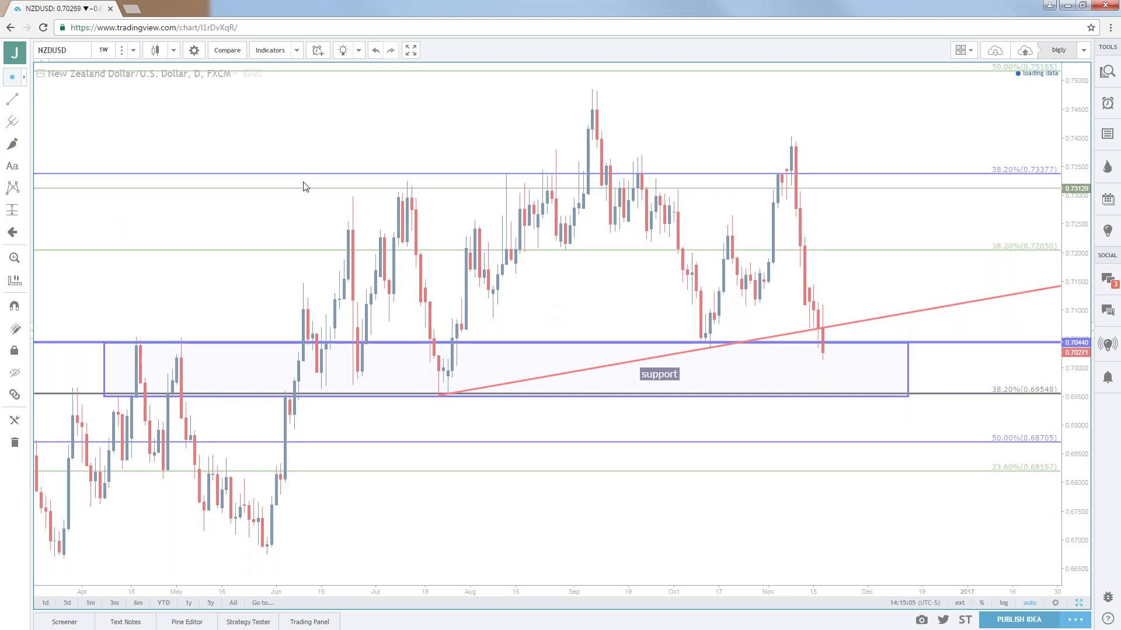
Zoom in and select, then deselect, the support zone rectangle.
scroll(565, 307, "up", 1)
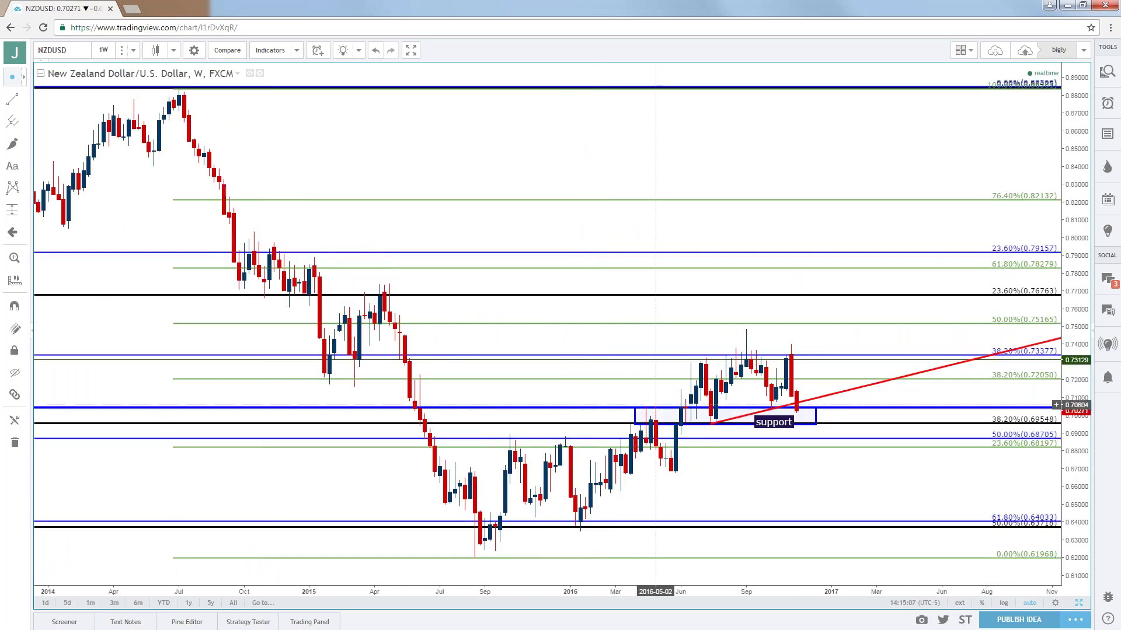
left_click(662, 424)
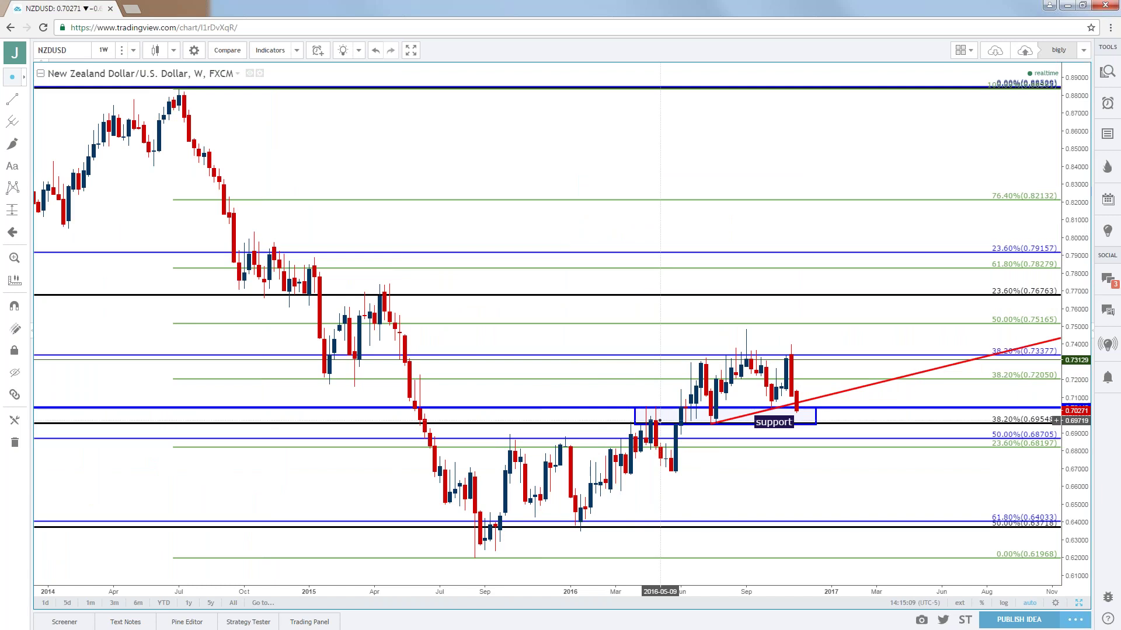
left_click(662, 429)
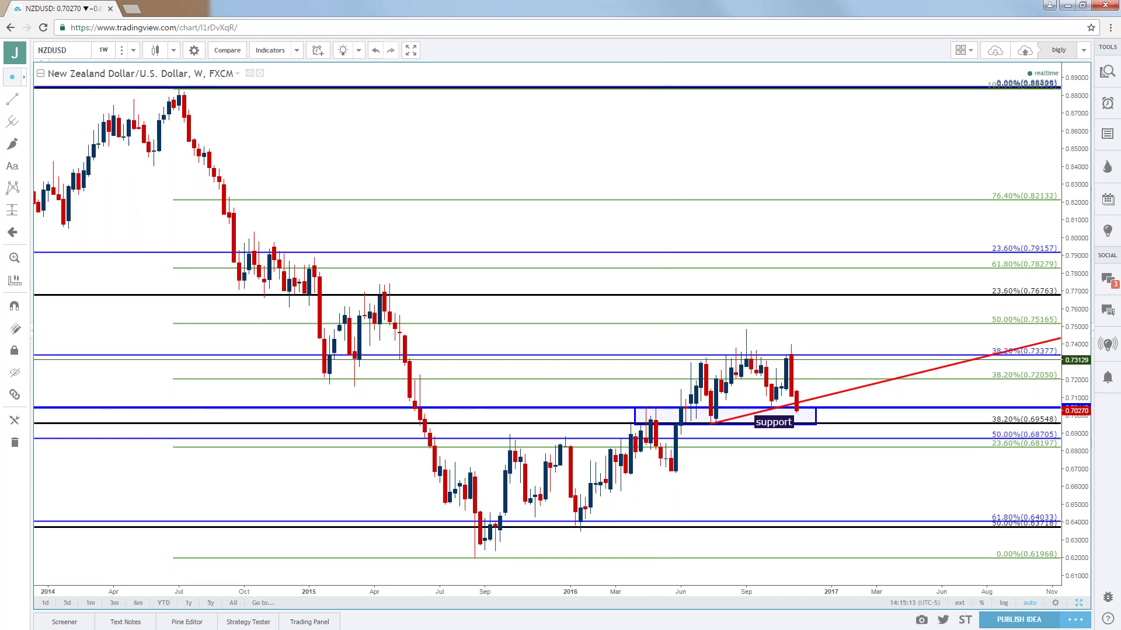
left_click(24, 100)
Place a horizontal line by the support zone and set its price to 0.70.
left_click(44, 147)
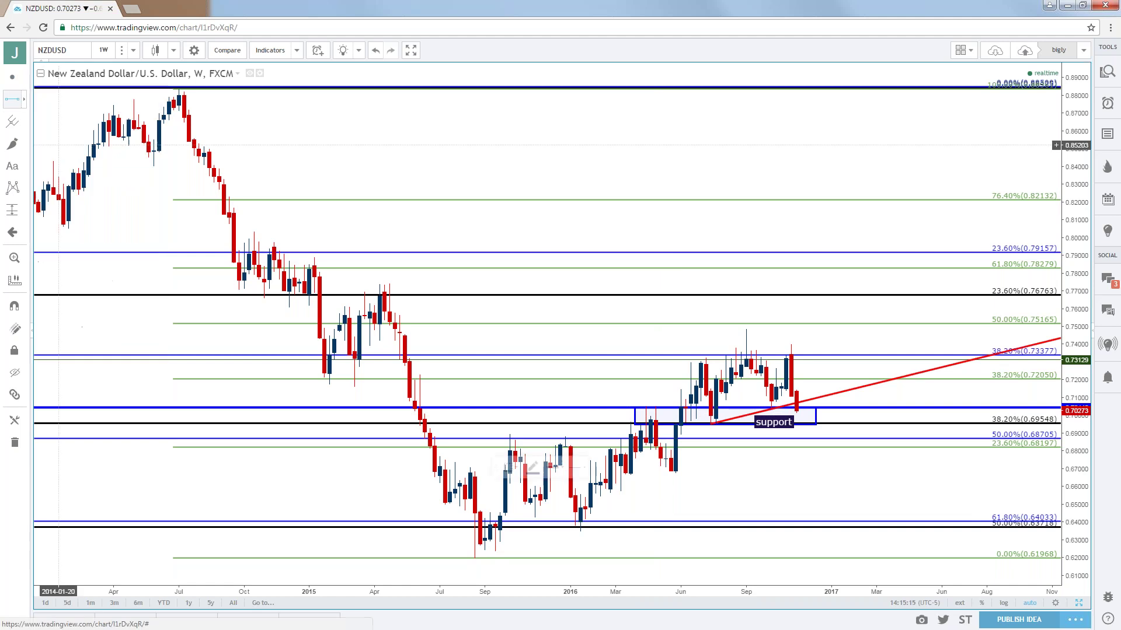
left_click(580, 411)
left_click(547, 416)
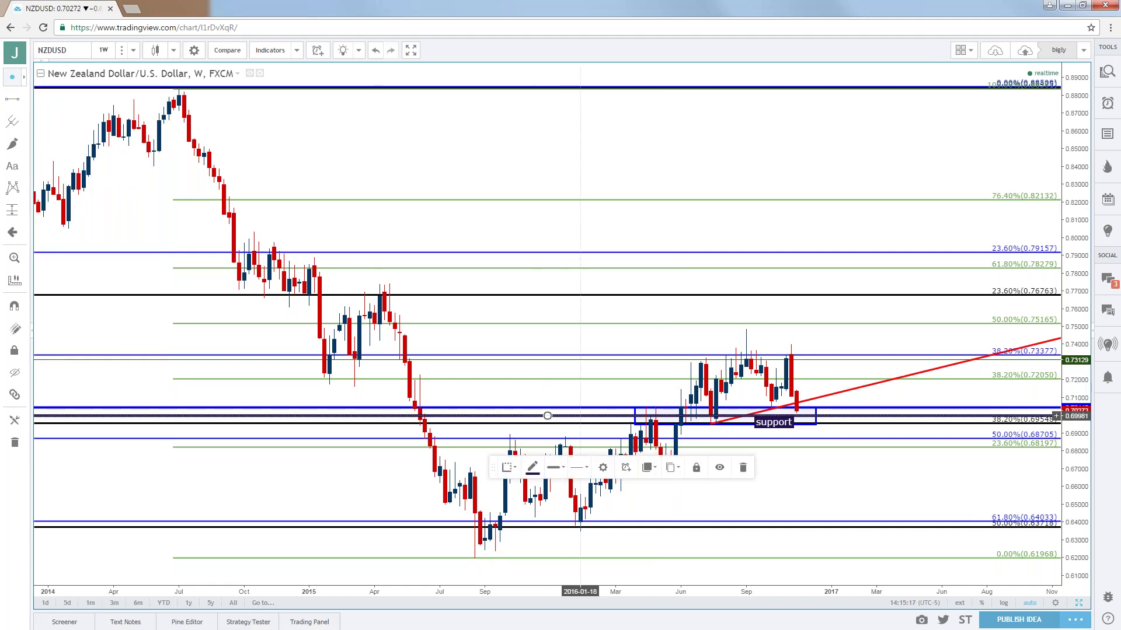
double_click(580, 416)
left_click(505, 208)
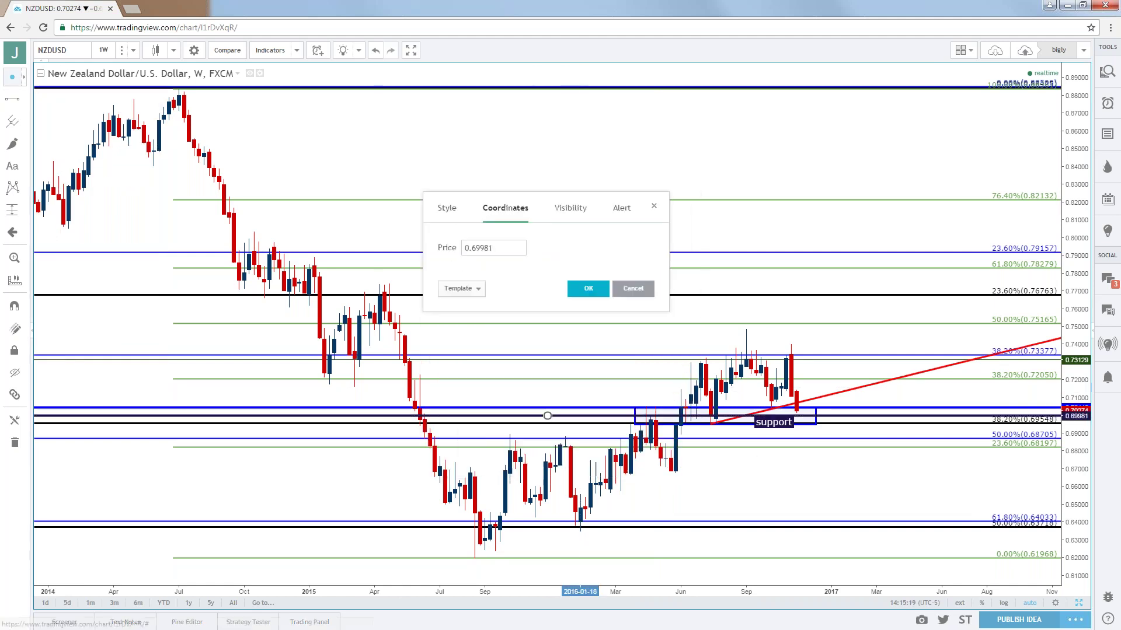
left_click_drag(493, 248, 473, 250)
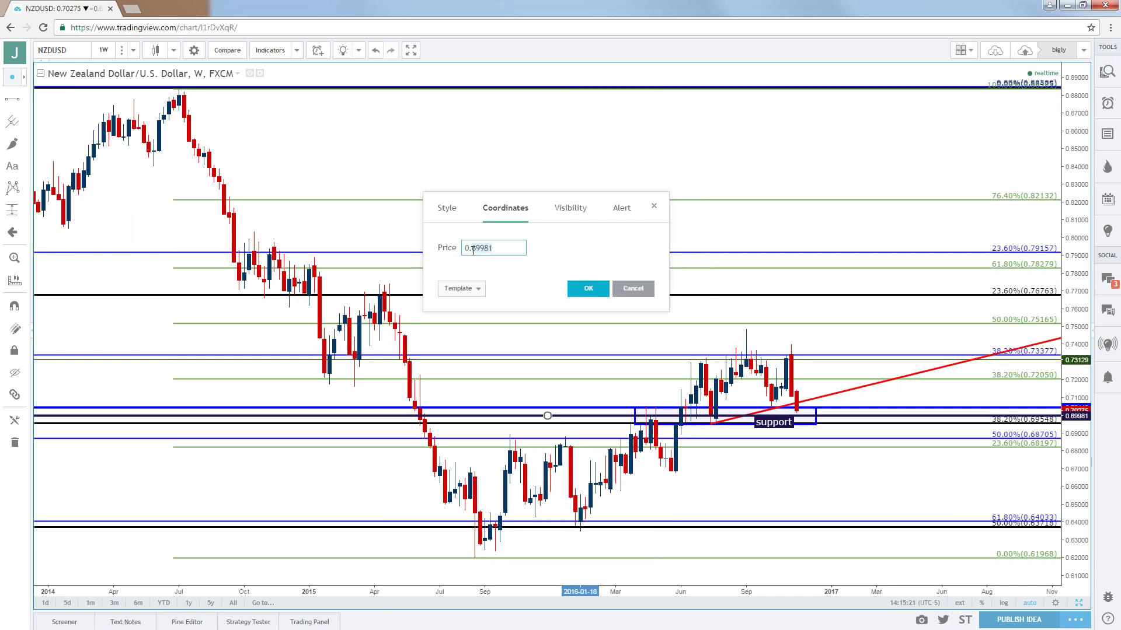
type("70")
left_click(589, 288)
Zoom in and select, then deselect, the new 0.70000 line to check it.
scroll(625, 330, "up", 1)
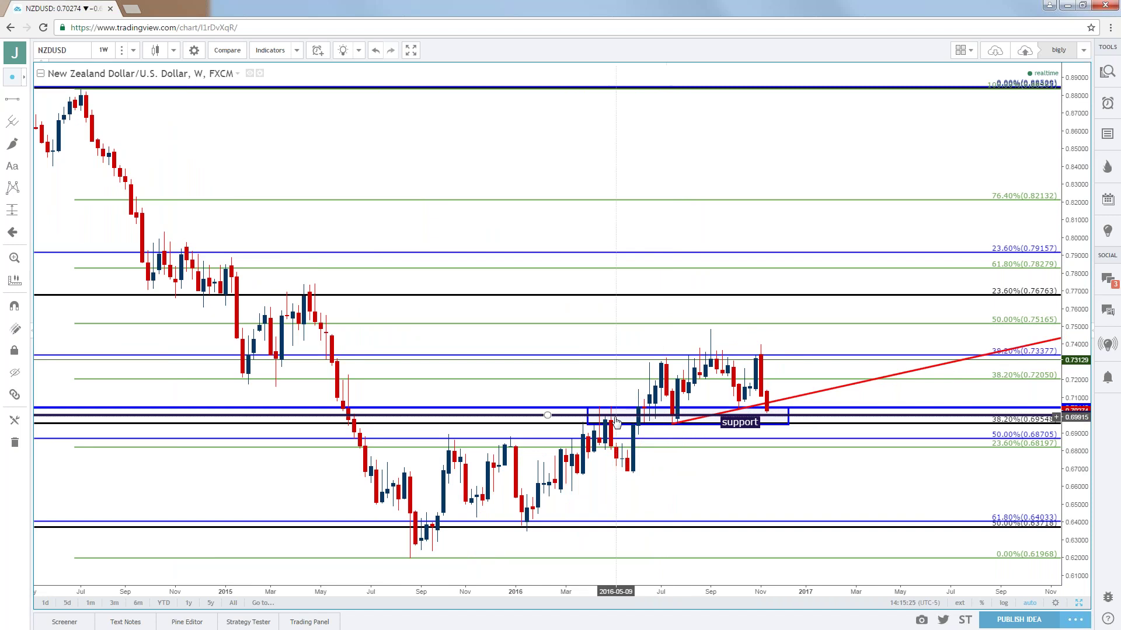
left_click(604, 416)
key("Escape")
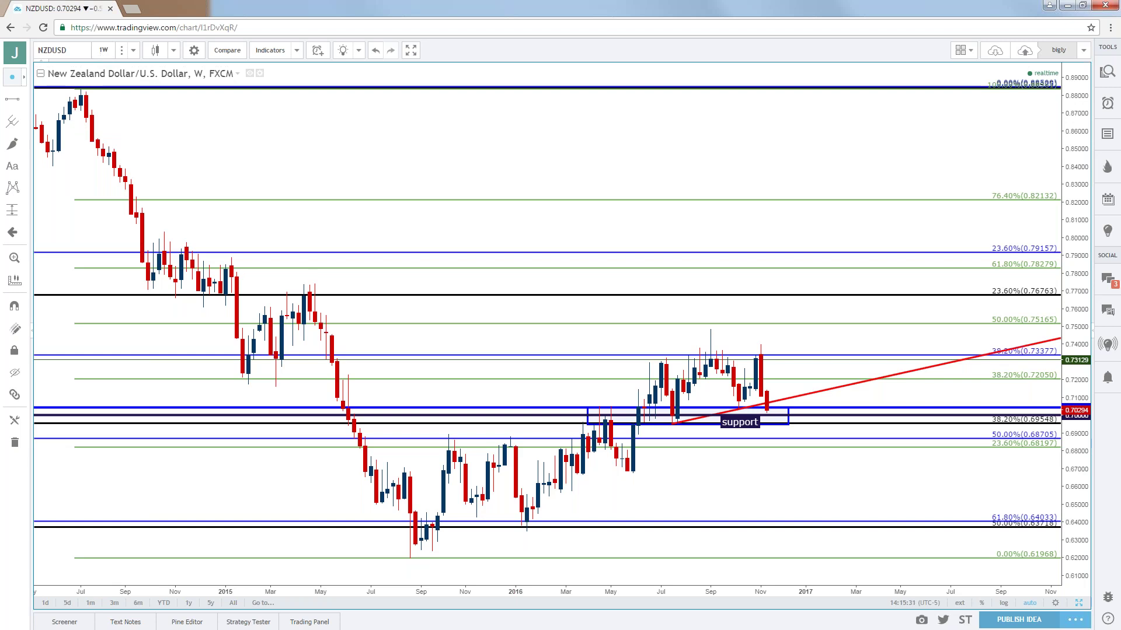
scroll(114, 89, "down", 1)
View NZDUSD on monthly candles, zooming out and back in.
left_click(103, 57)
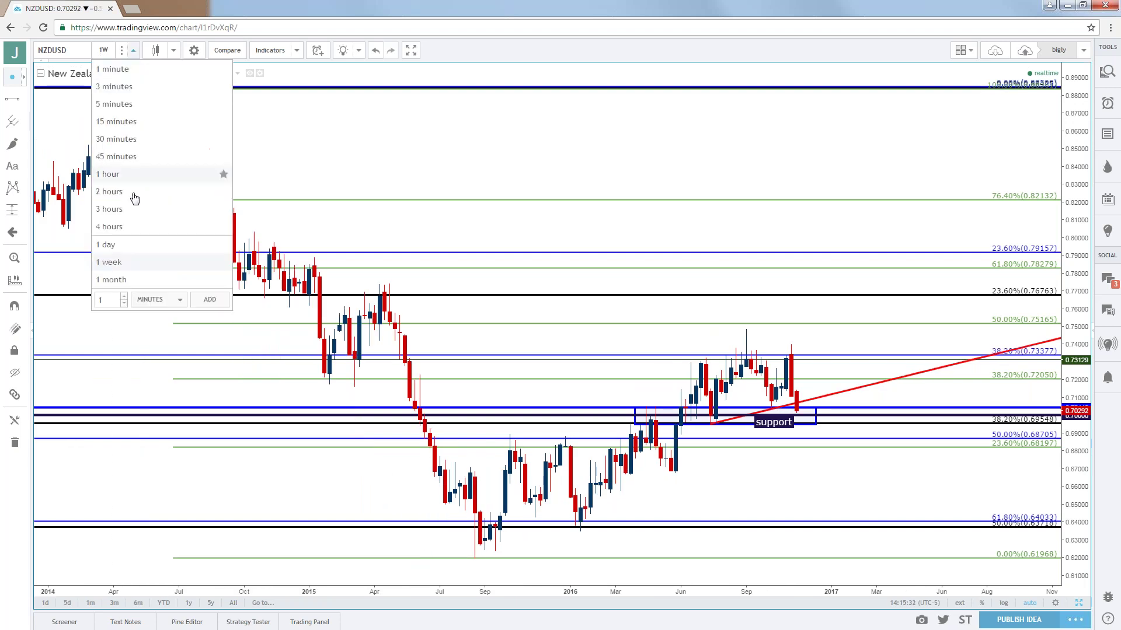
left_click(130, 279)
scroll(239, 265, "down", 1)
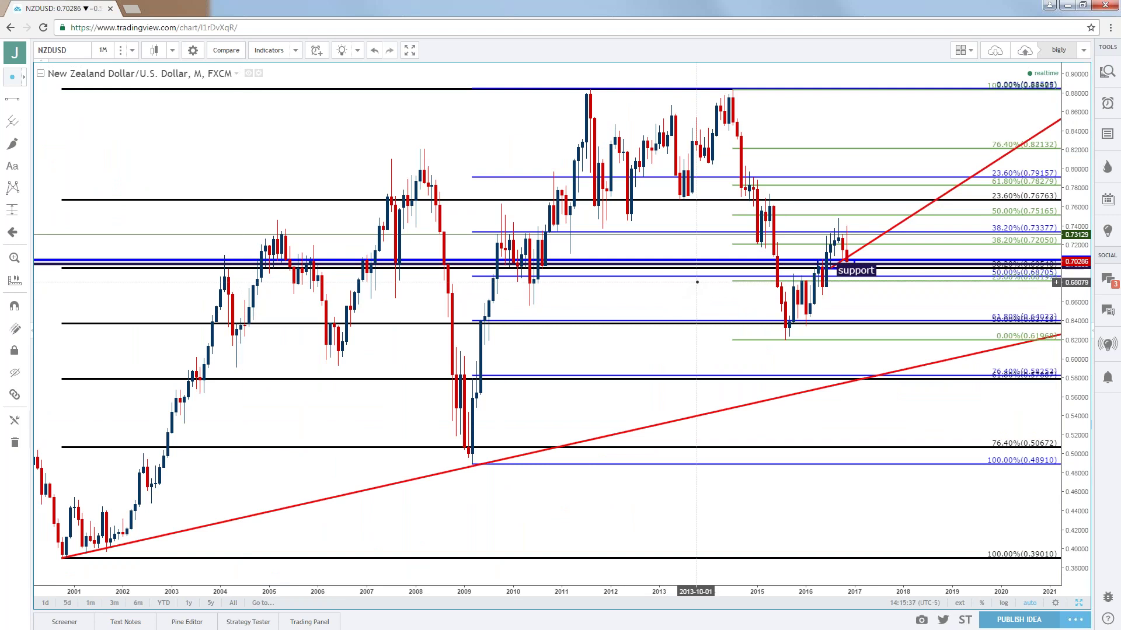
scroll(697, 282, "up", 2)
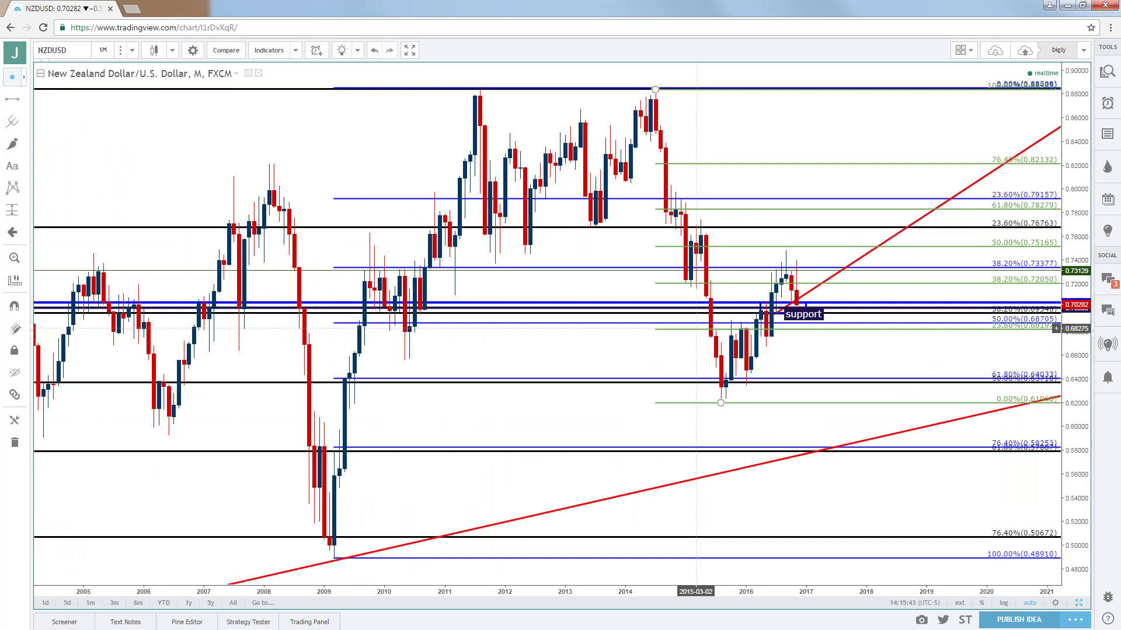
Return to daily candles and select the support zone, its top line and the 0.70000 line.
left_click(131, 51)
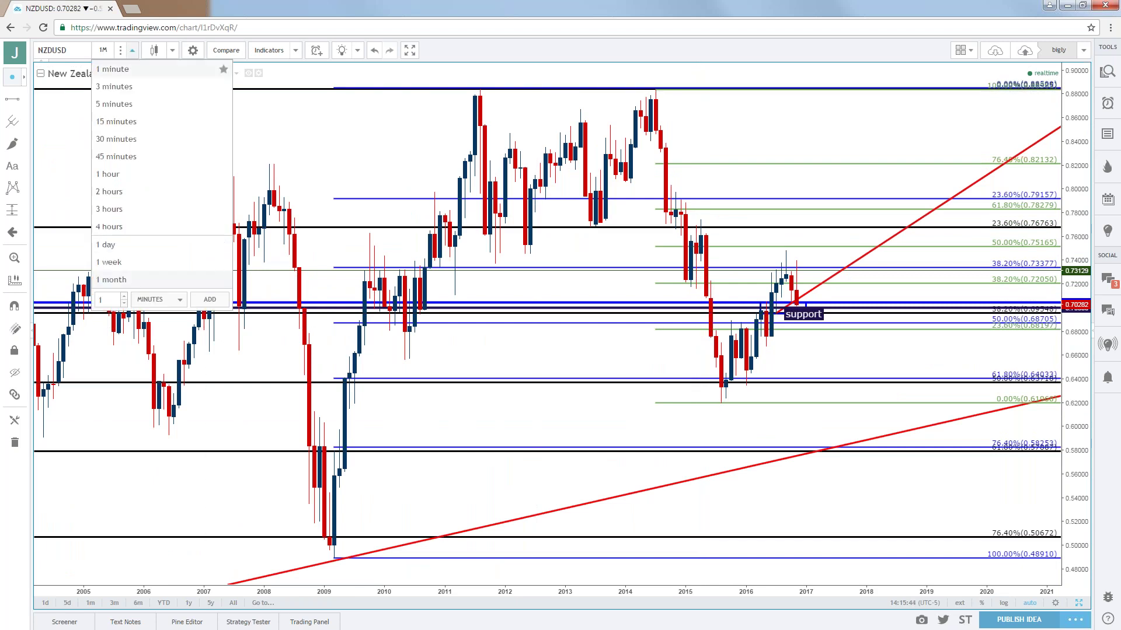
left_click(111, 244)
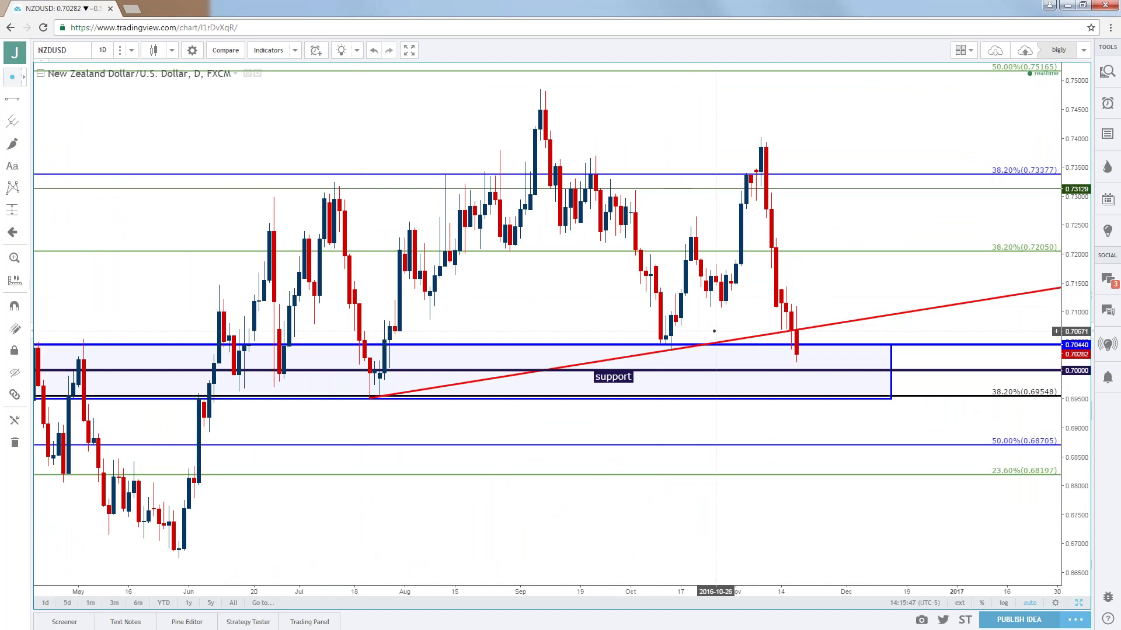
left_click(729, 399)
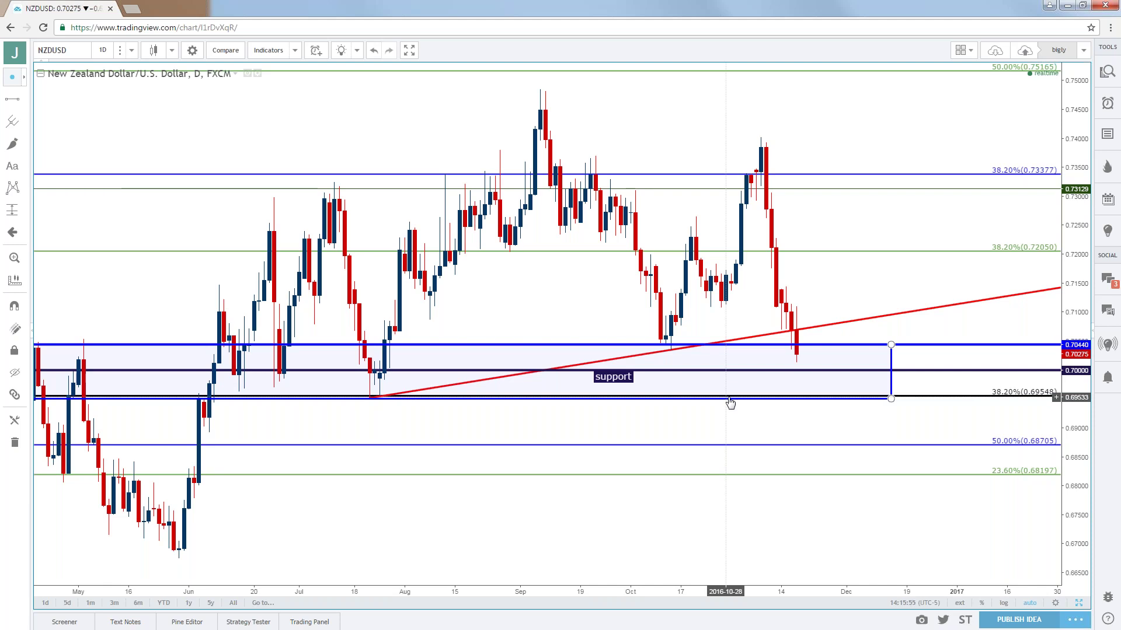
left_click(750, 345)
left_click(751, 370)
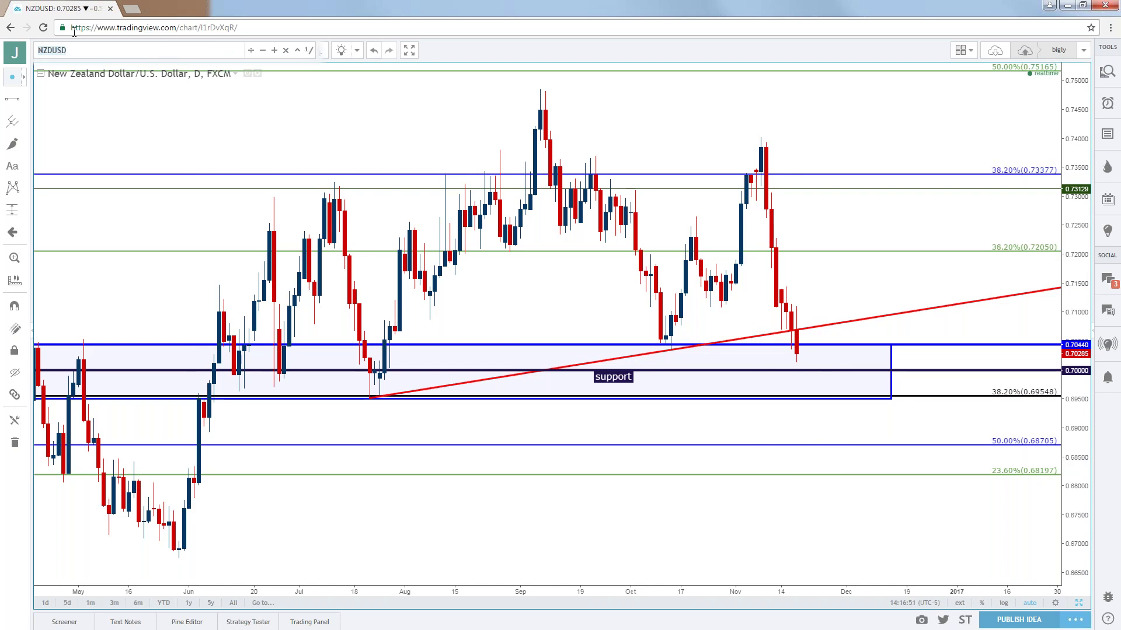
Load the USDJPY chart, adjust the zoom, and select then deselect the top red zone.
type("USDJPY")
key("Return")
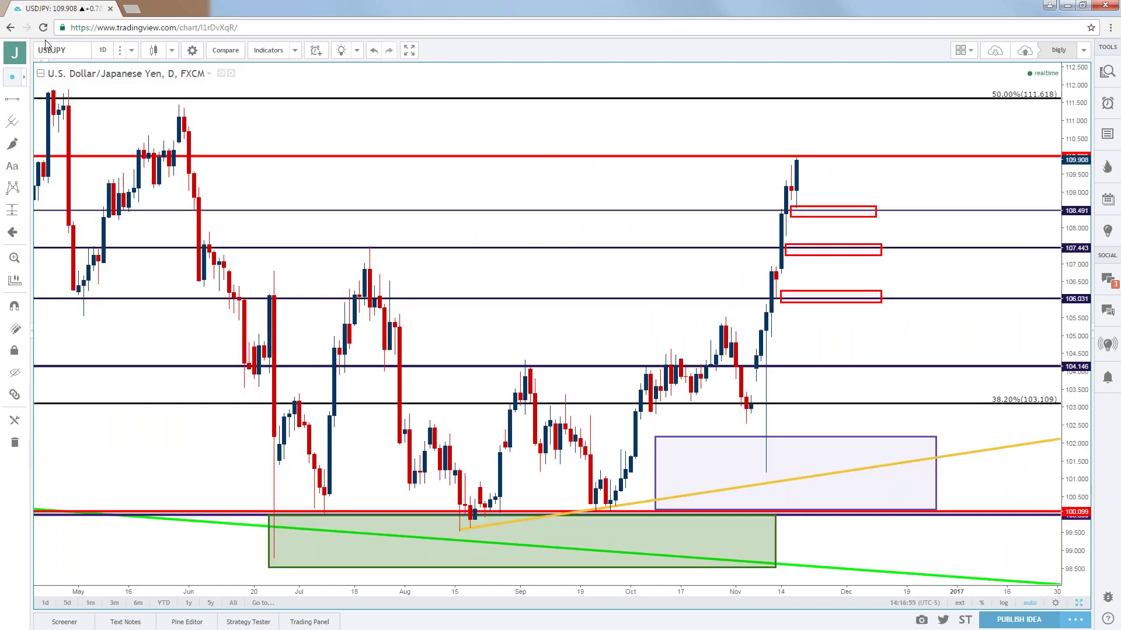
scroll(254, 183, "down", 2)
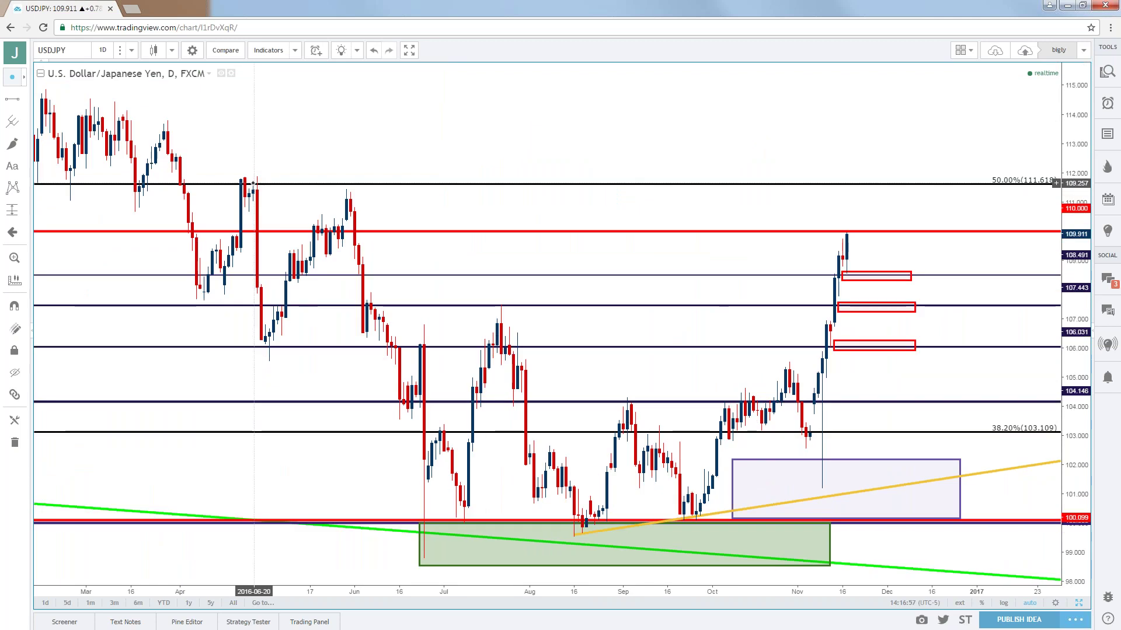
scroll(254, 183, "down", 1)
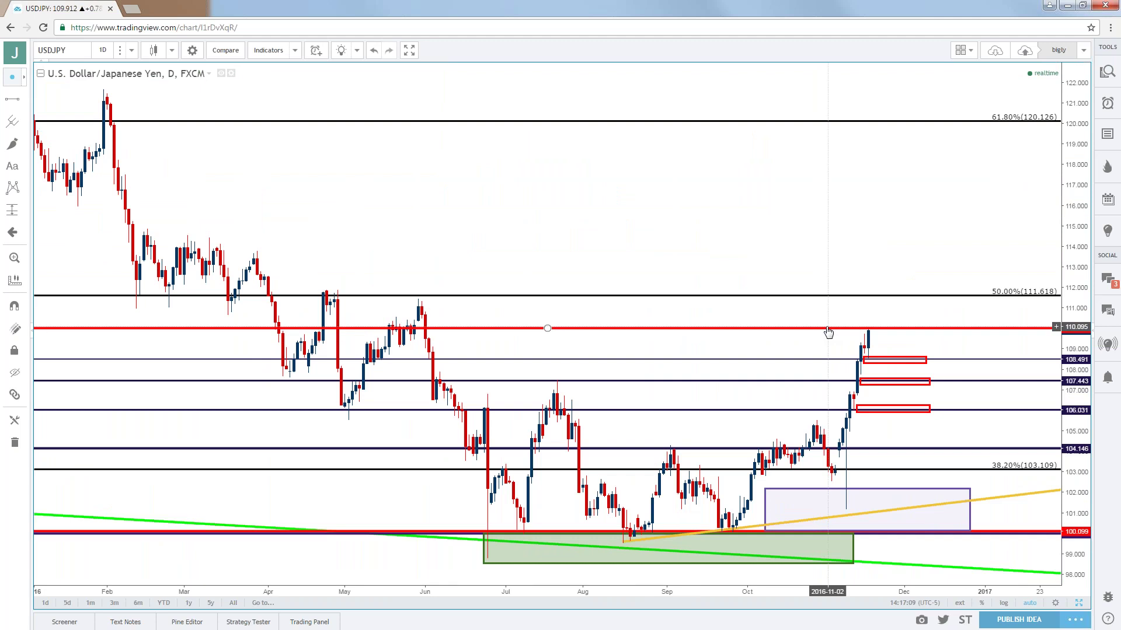
scroll(828, 331, "up", 3)
left_click(800, 216)
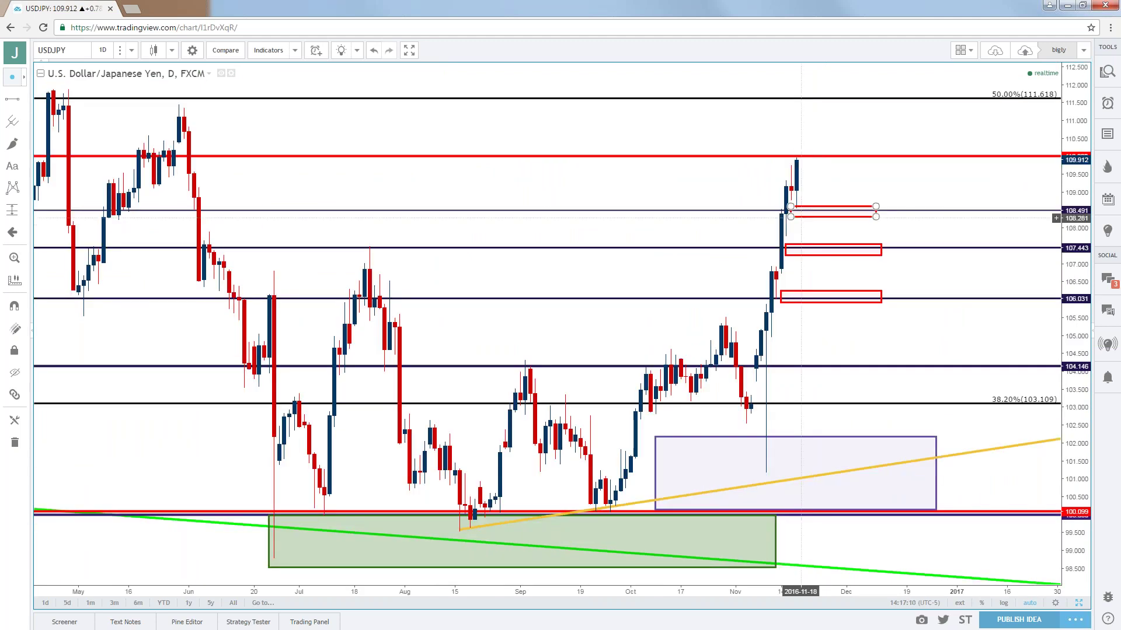
left_click(795, 199)
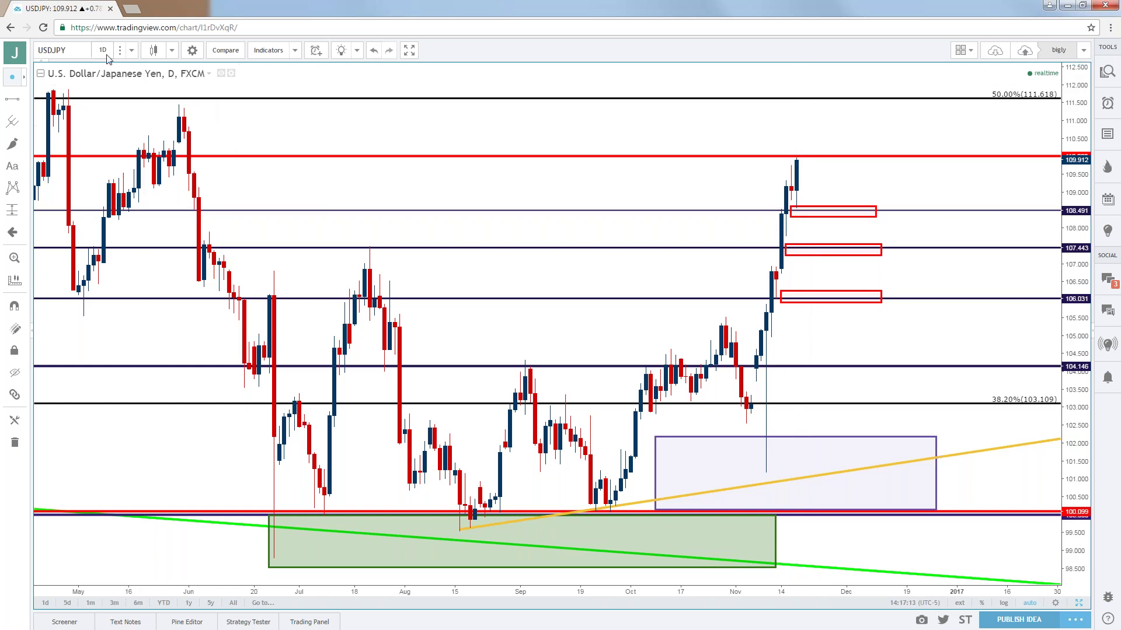
Switch USD/JPY to 1-hour candles and inspect the red zones and the 108.491 line.
left_click(132, 50)
left_click(110, 178)
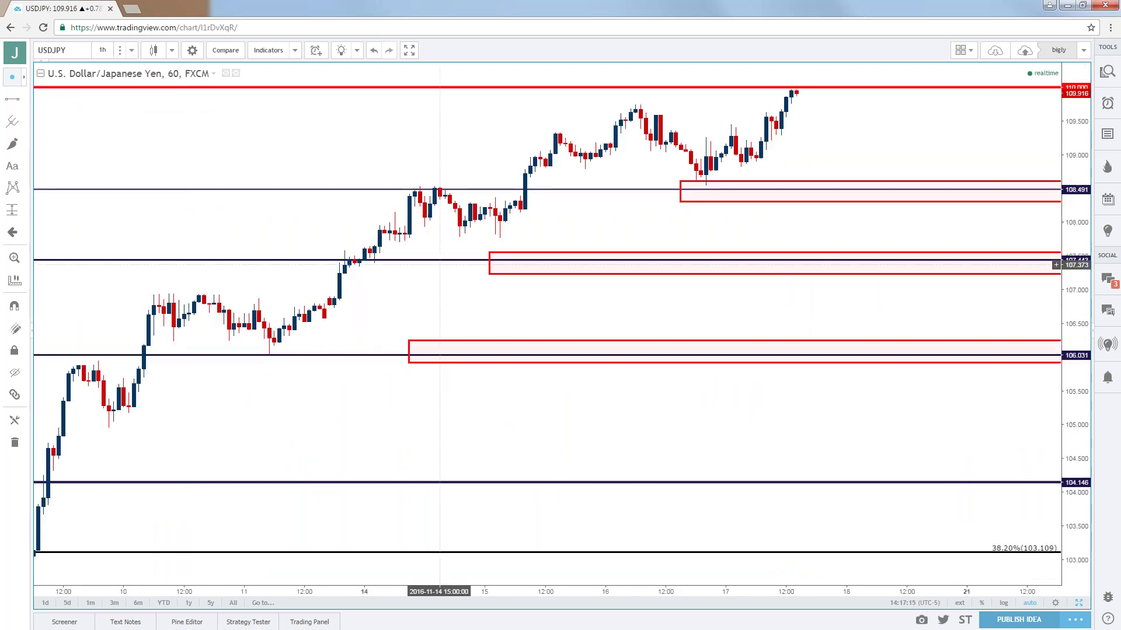
left_click(706, 186)
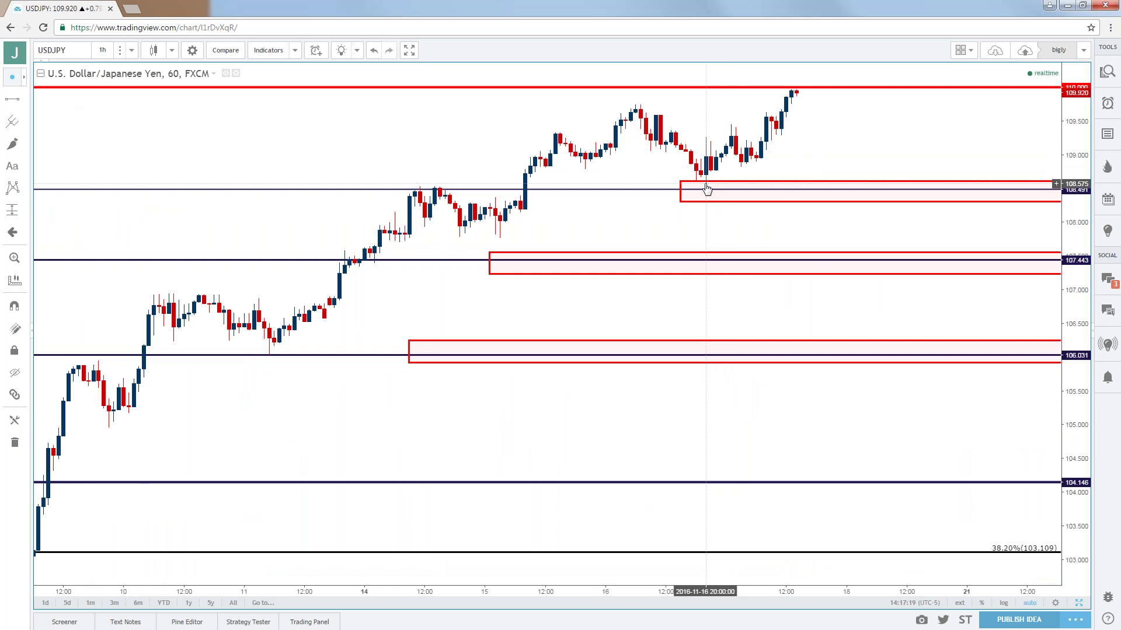
scroll(706, 187, "down", 3)
scroll(707, 187, "down", 2)
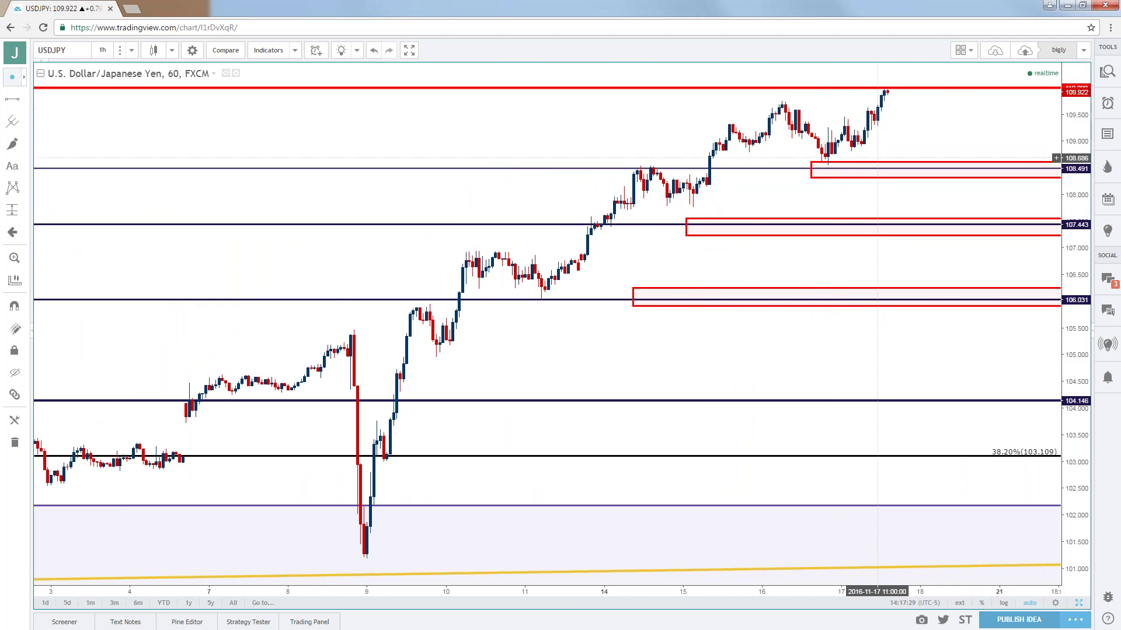
left_click(884, 169)
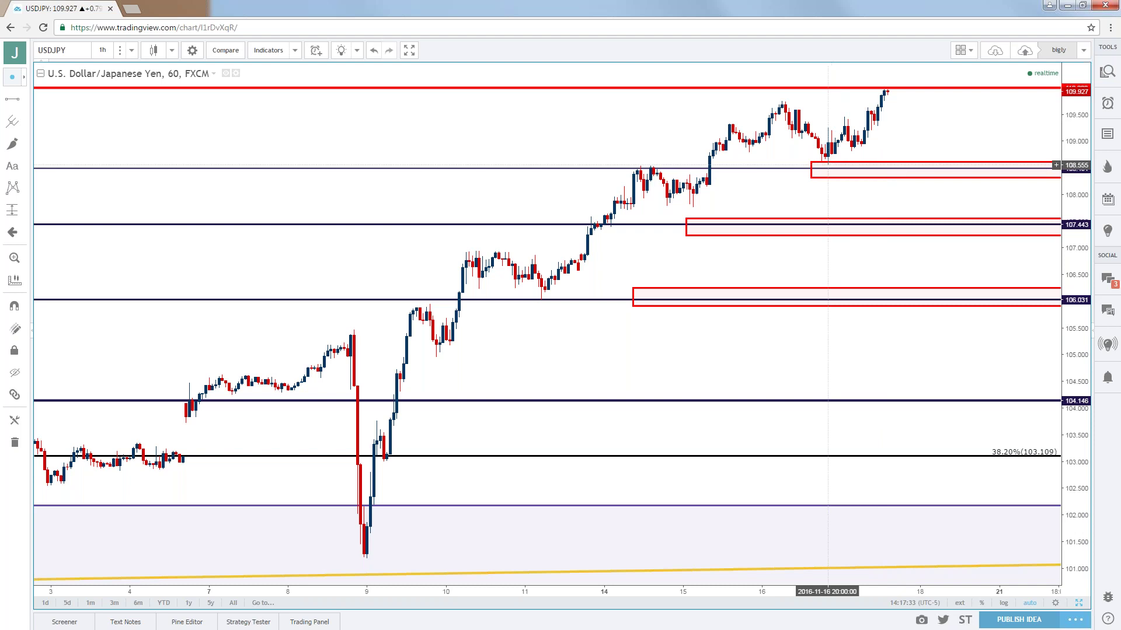
left_click(828, 169)
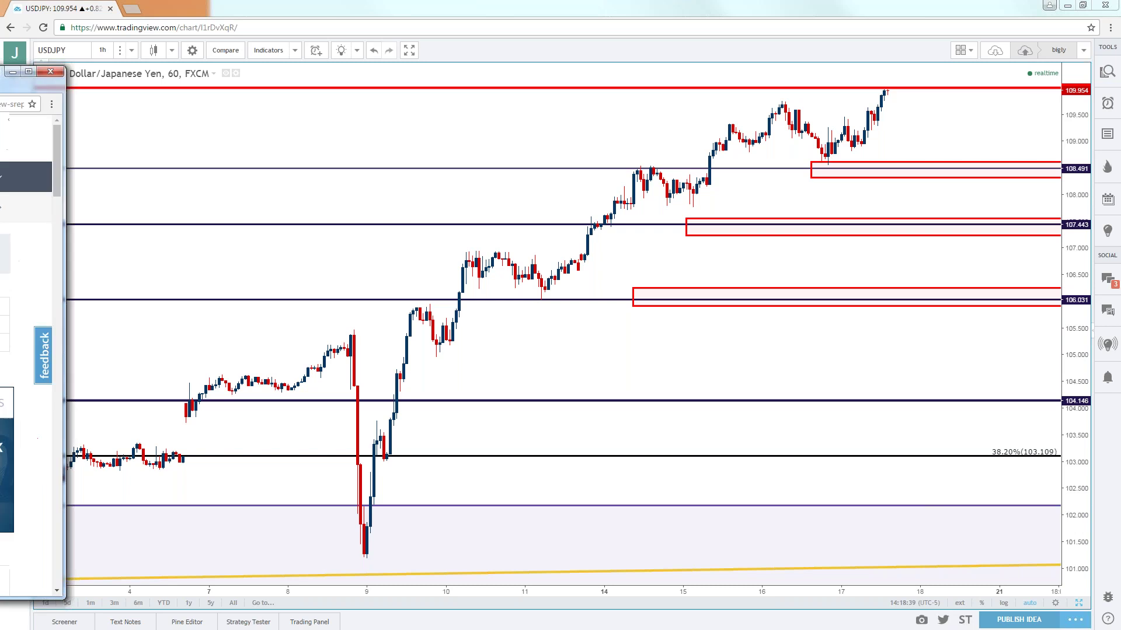
scroll(483, 292, "down", 4)
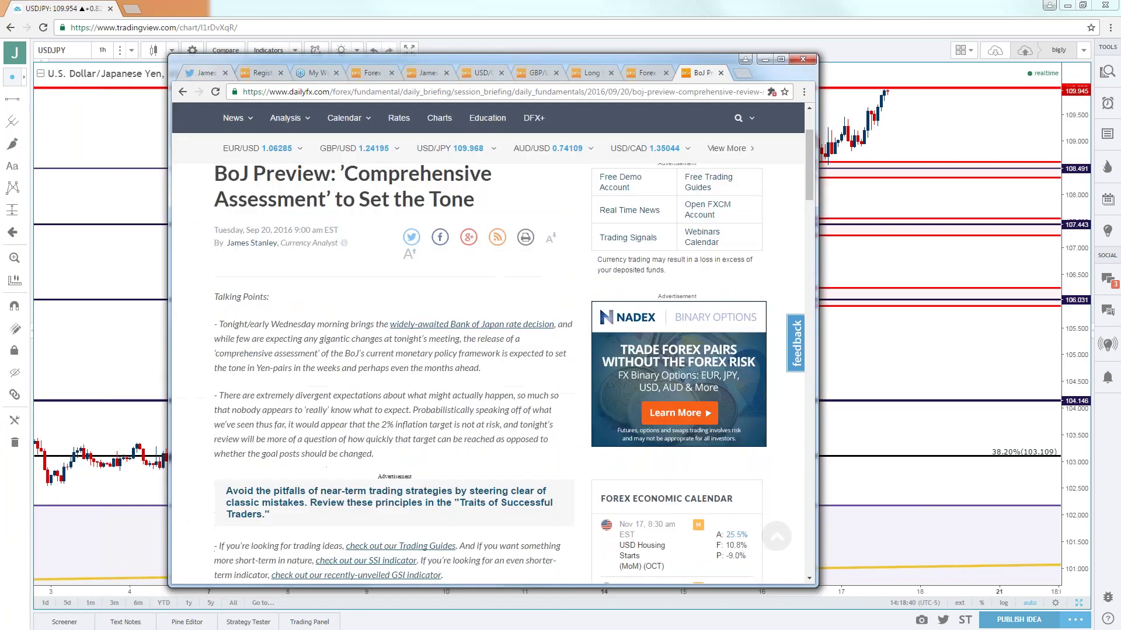
scroll(483, 292, "down", 2)
scroll(483, 291, "down", 2)
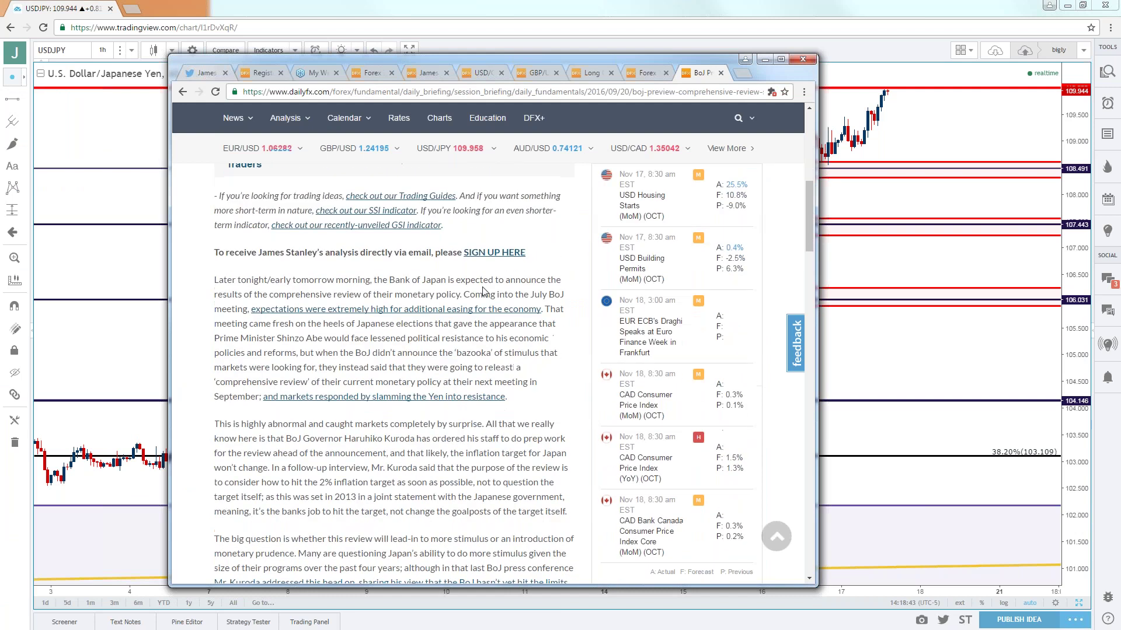
scroll(484, 291, "down", 2)
scroll(484, 338, "up", 2)
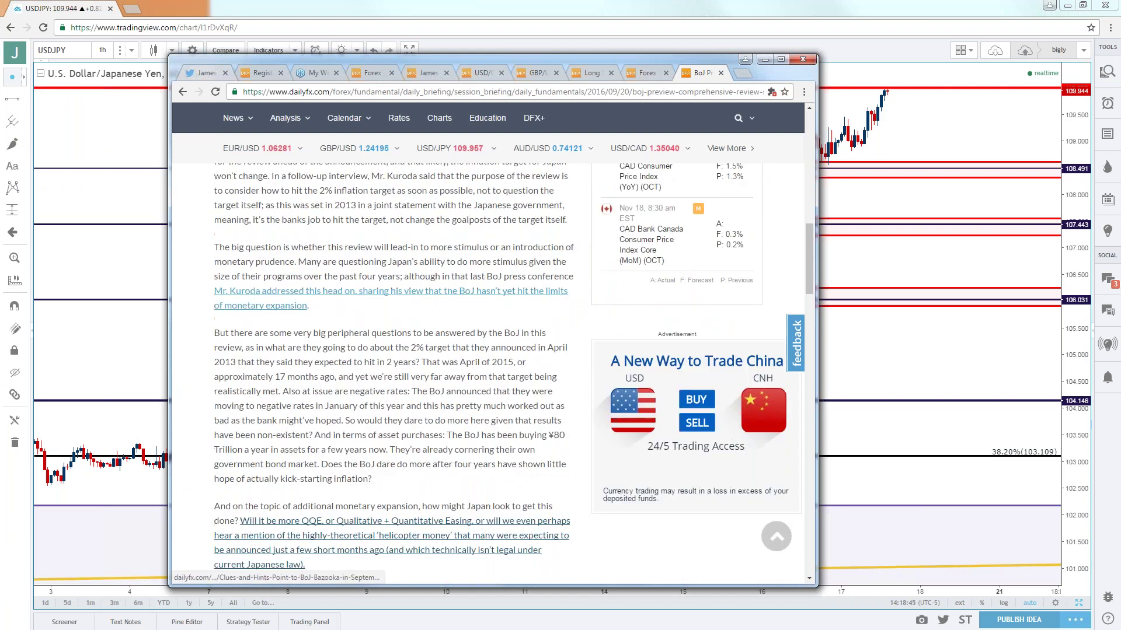
scroll(484, 339, "up", 3)
scroll(484, 338, "up", 3)
scroll(484, 339, "up", 4)
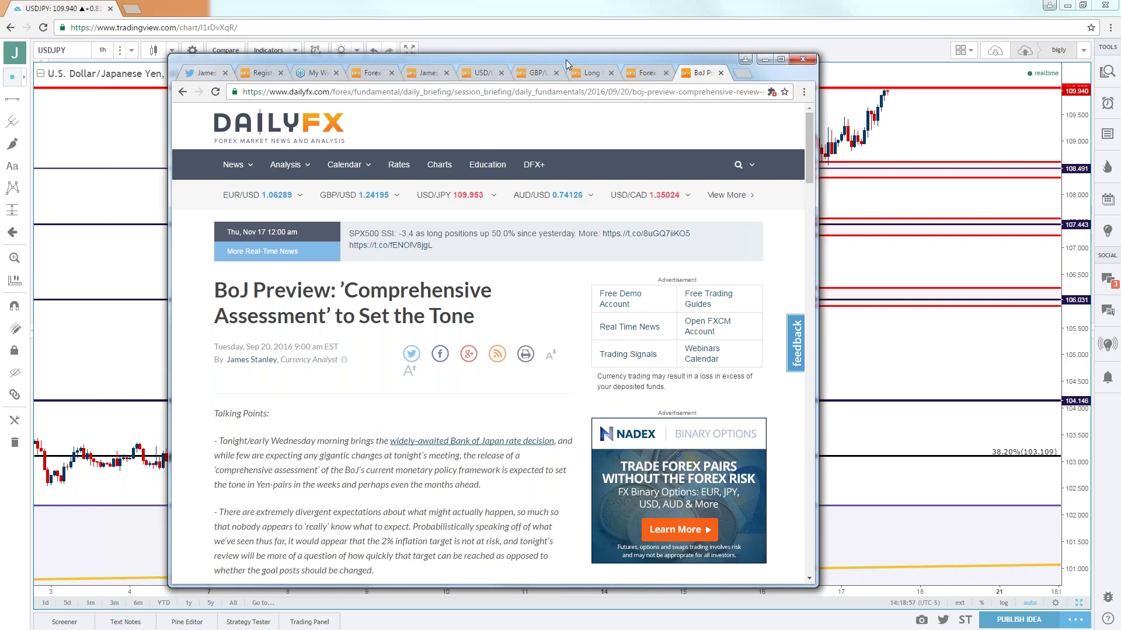
Drag the DailyFX article window off the left edge of the screen.
left_click_drag(566, 63, 0, 79)
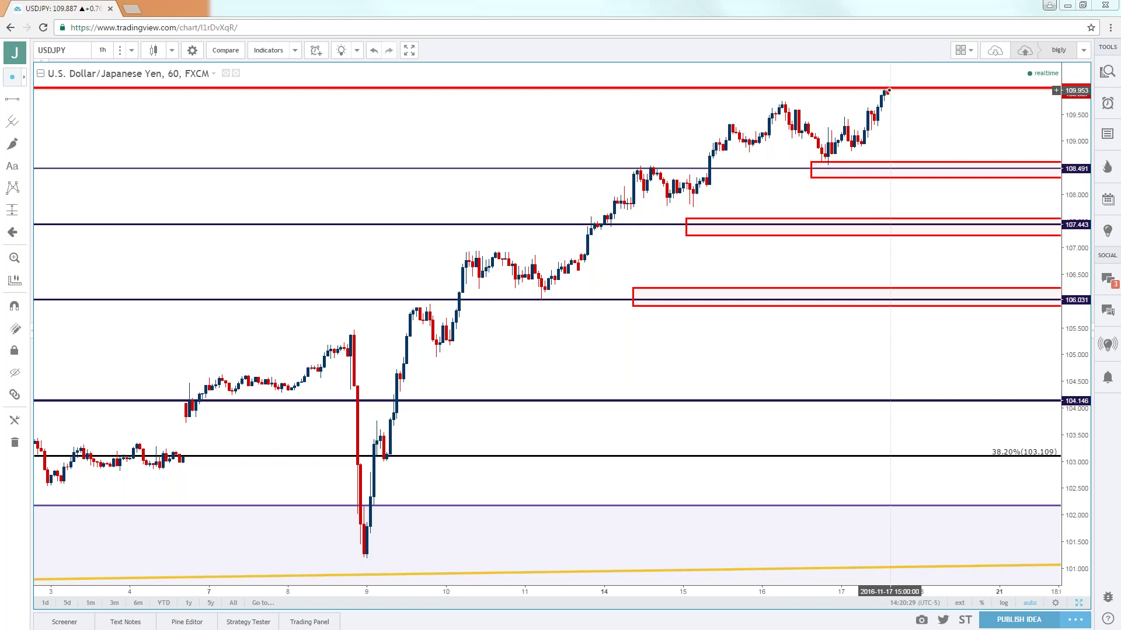
Raise the top red line to 110.000 and return the black line to 108.491.
left_click_drag(547, 90, 547, 88)
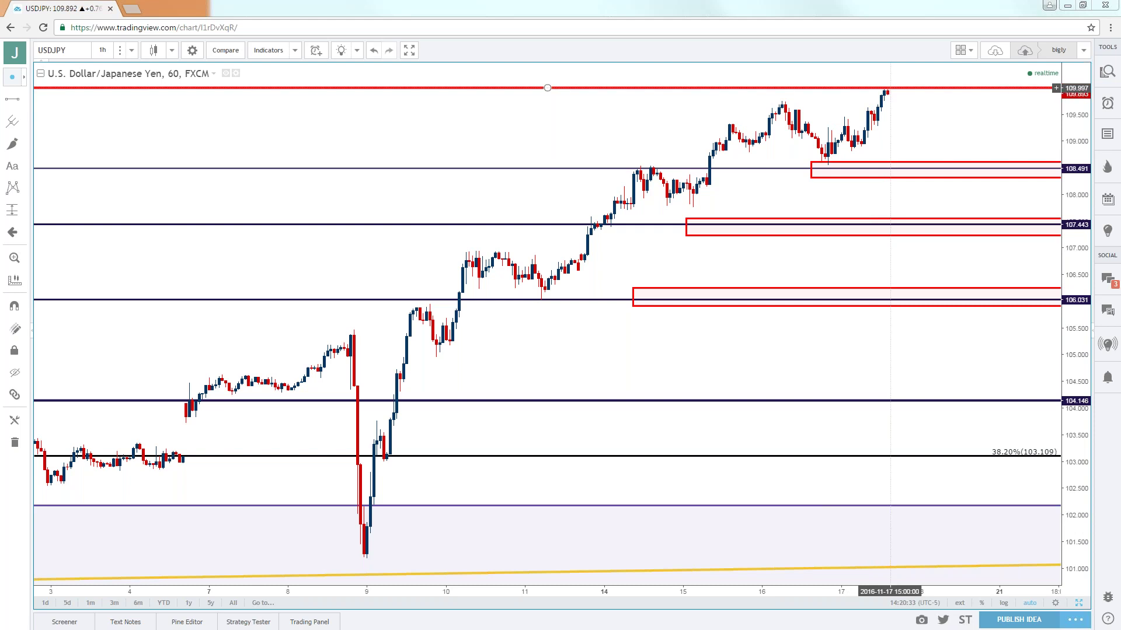
left_click(889, 95)
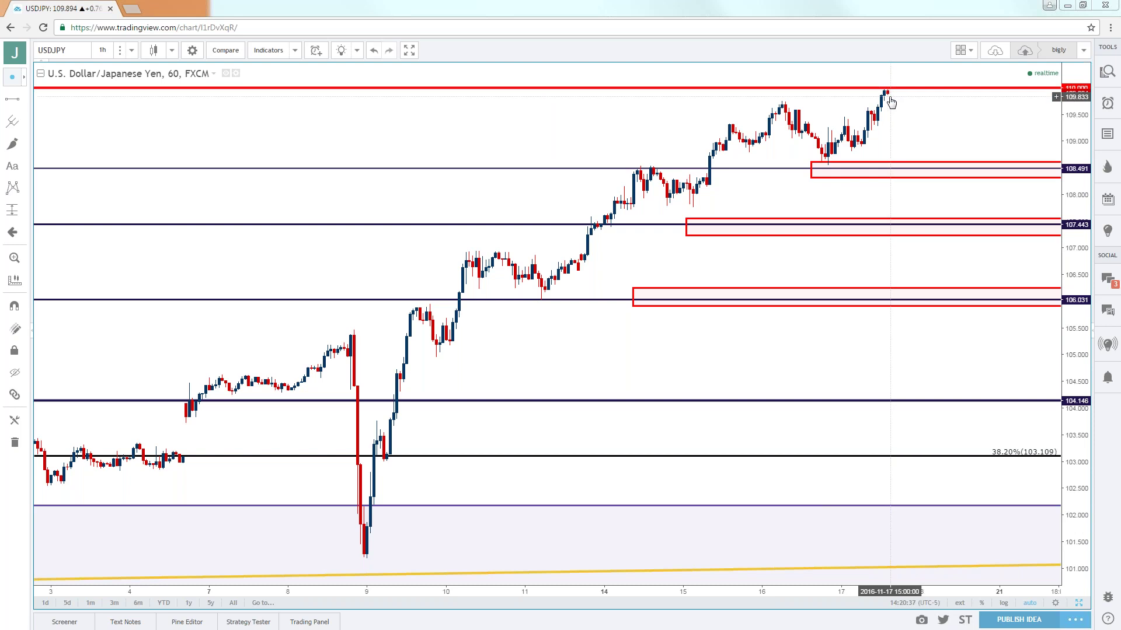
left_click(897, 169)
left_click(896, 168)
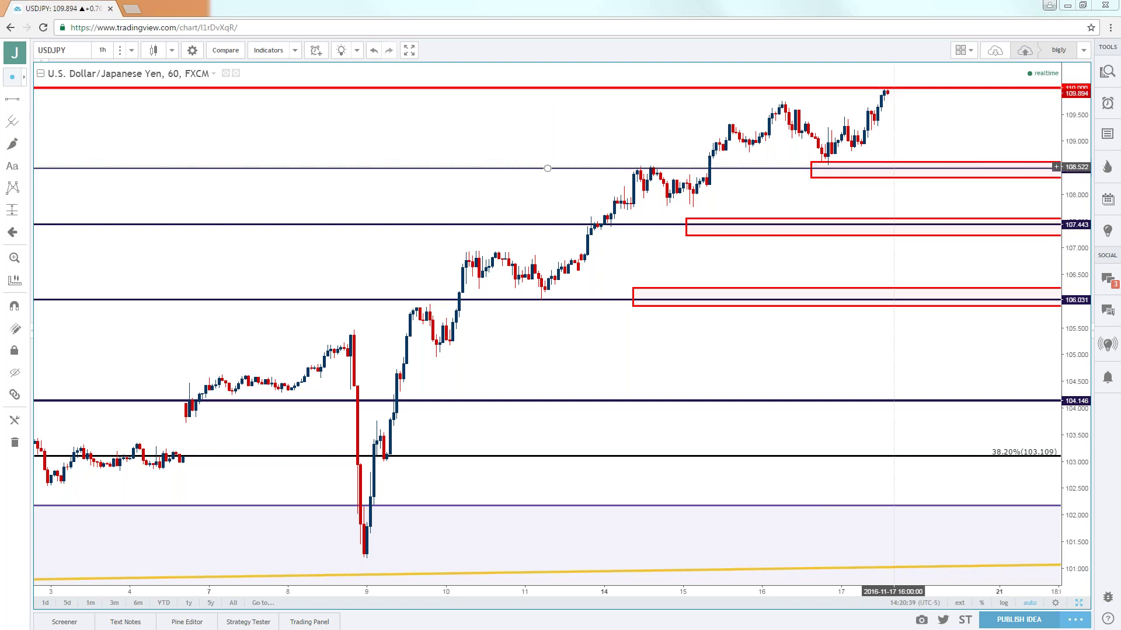
left_click_drag(897, 168, 897, 173)
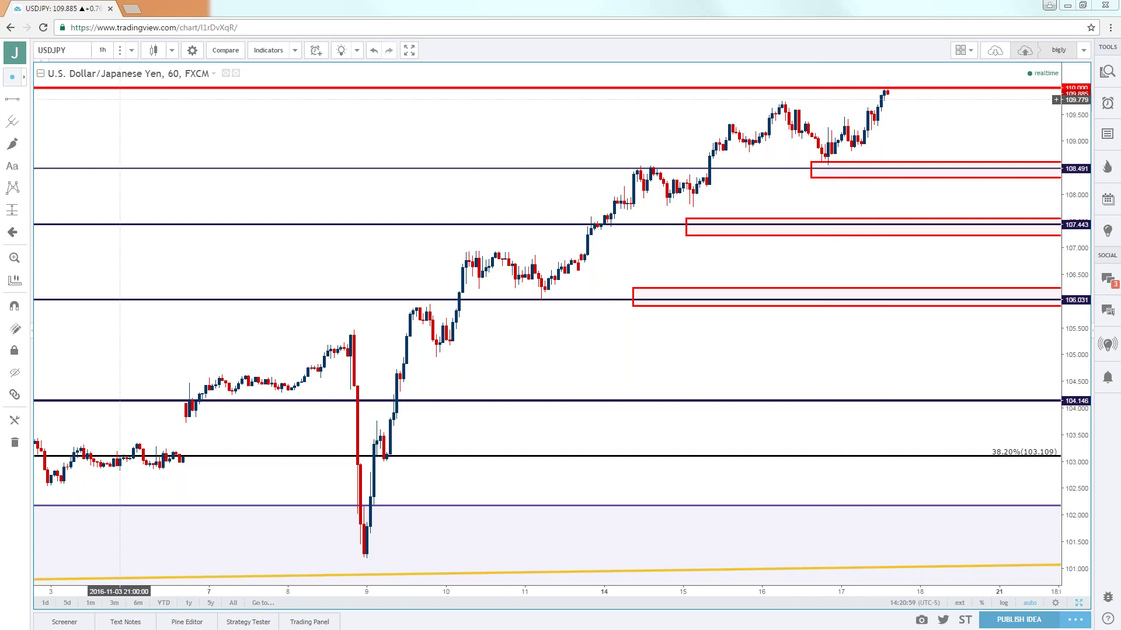
Zoom into the latest USD/JPY candles, bring the lower red zone into view, and select the 107.443 line.
scroll(171, 155, "up", 2)
scroll(171, 155, "up", 1)
scroll(170, 155, "up", 1)
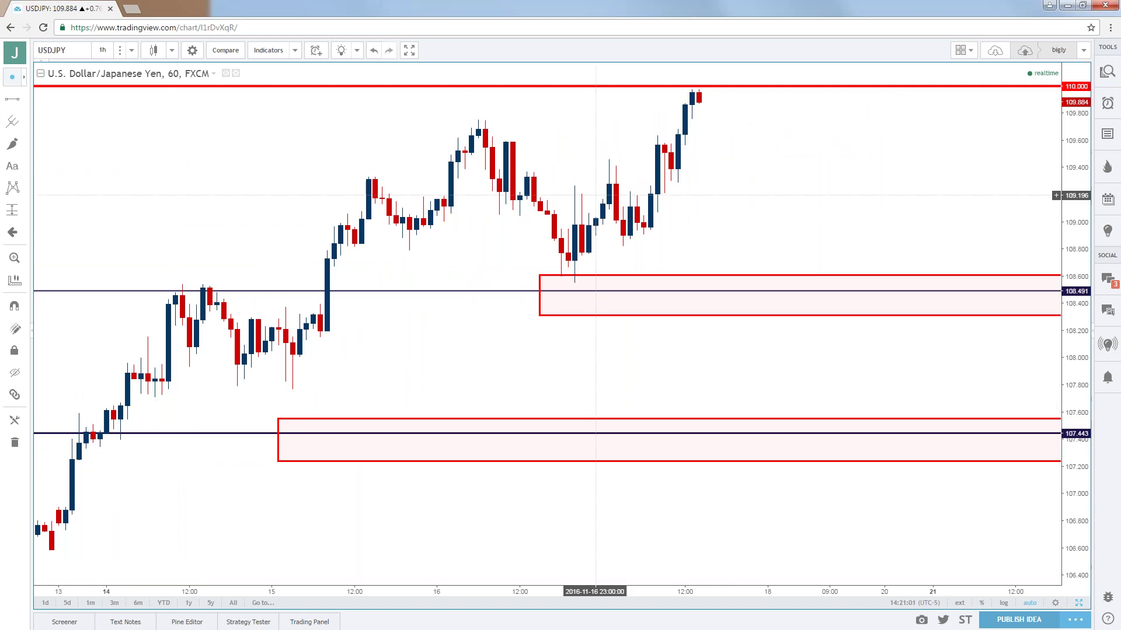
left_click_drag(705, 191, 746, 190)
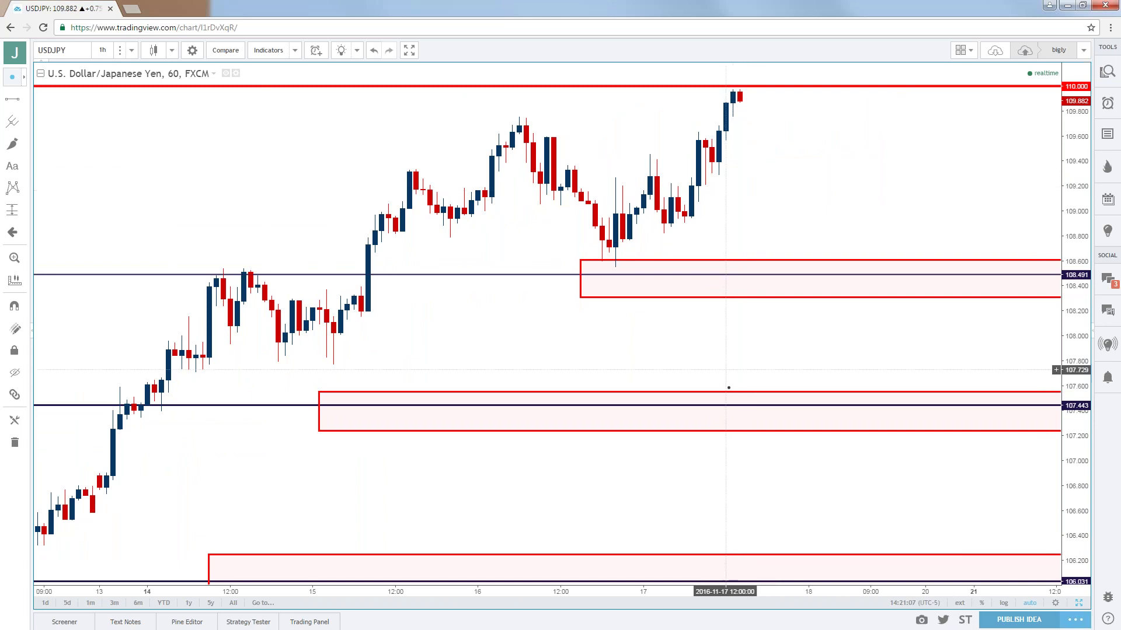
left_click(738, 406)
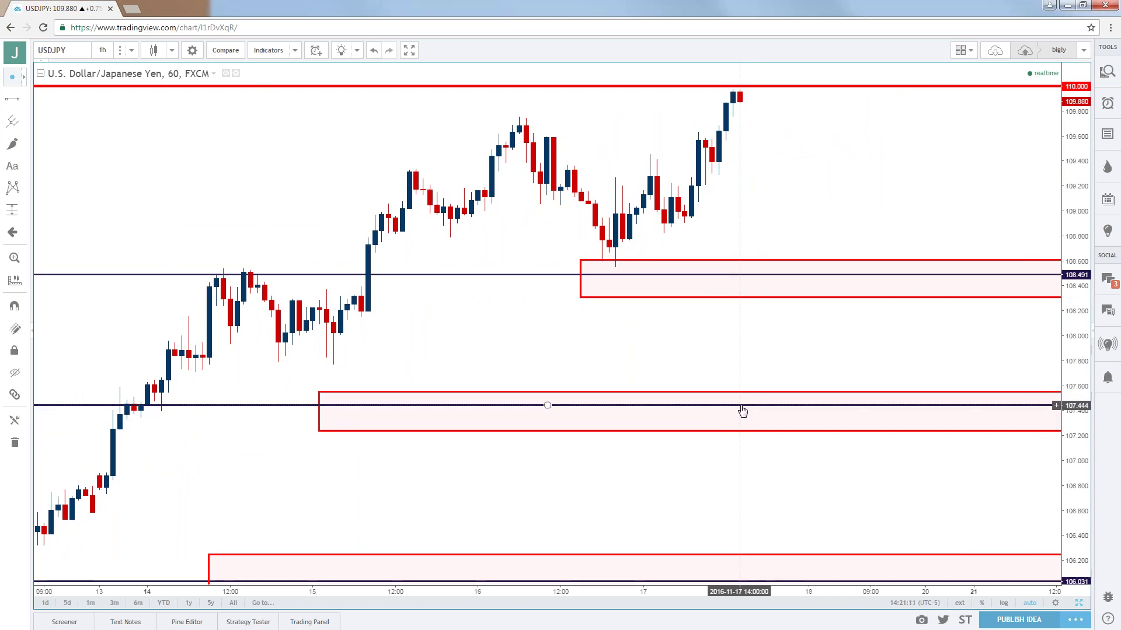
scroll(703, 363, "down", 1)
scroll(703, 361, "down", 1)
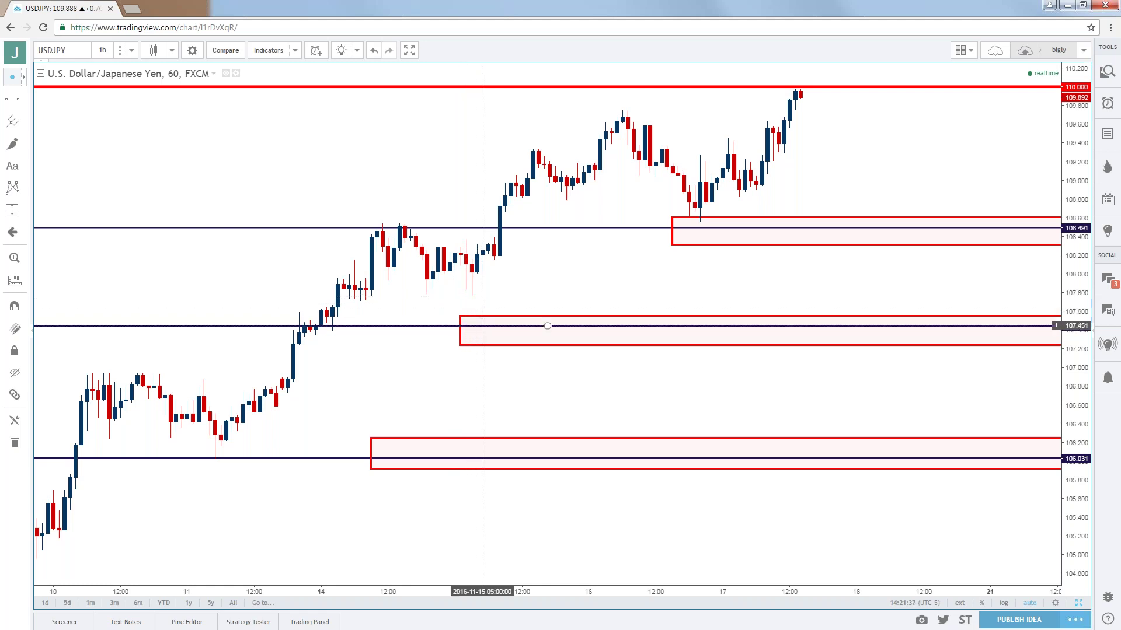
scroll(477, 274, "down", 3)
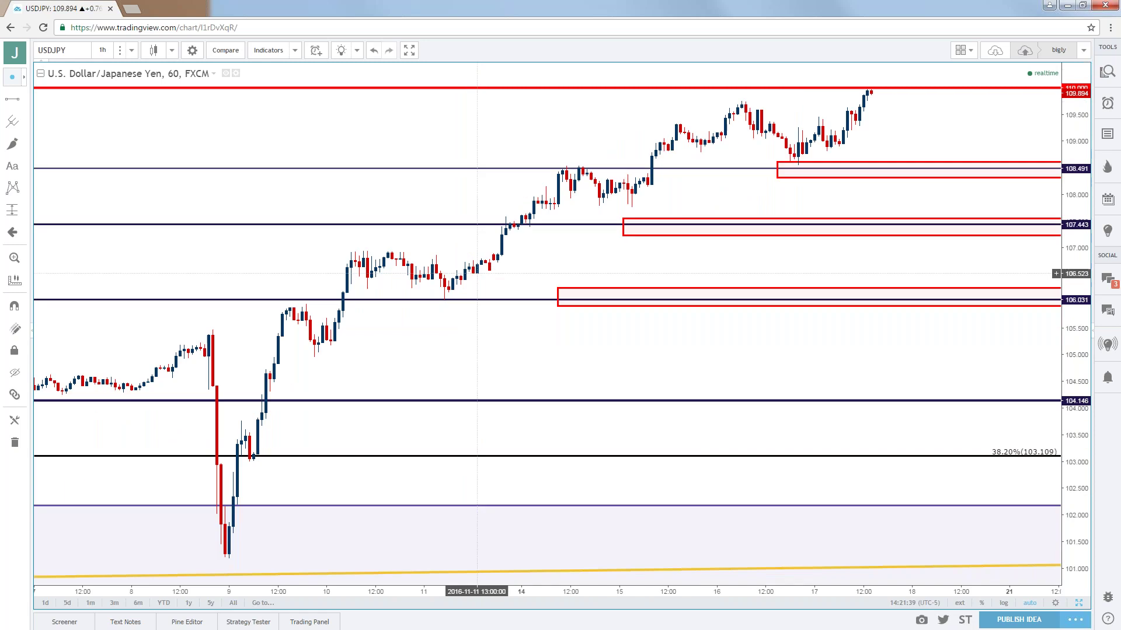
scroll(477, 273, "up", 3)
scroll(596, 351, "up", 2)
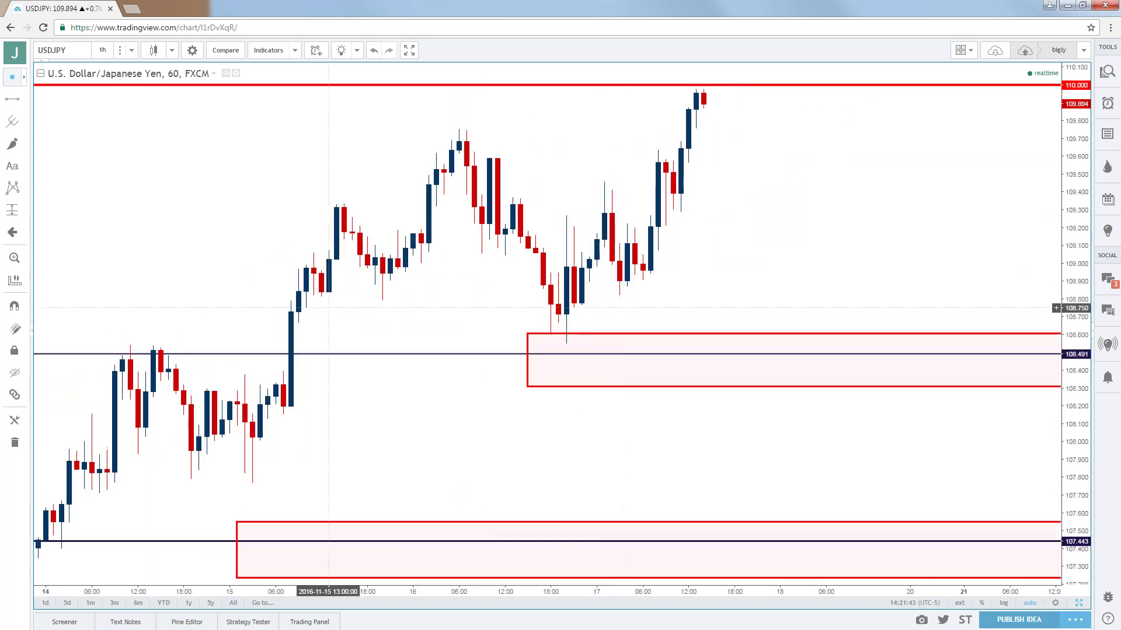
Draw a horizontal line at 109.303, then copy it down to 108.826.
left_click(12, 99)
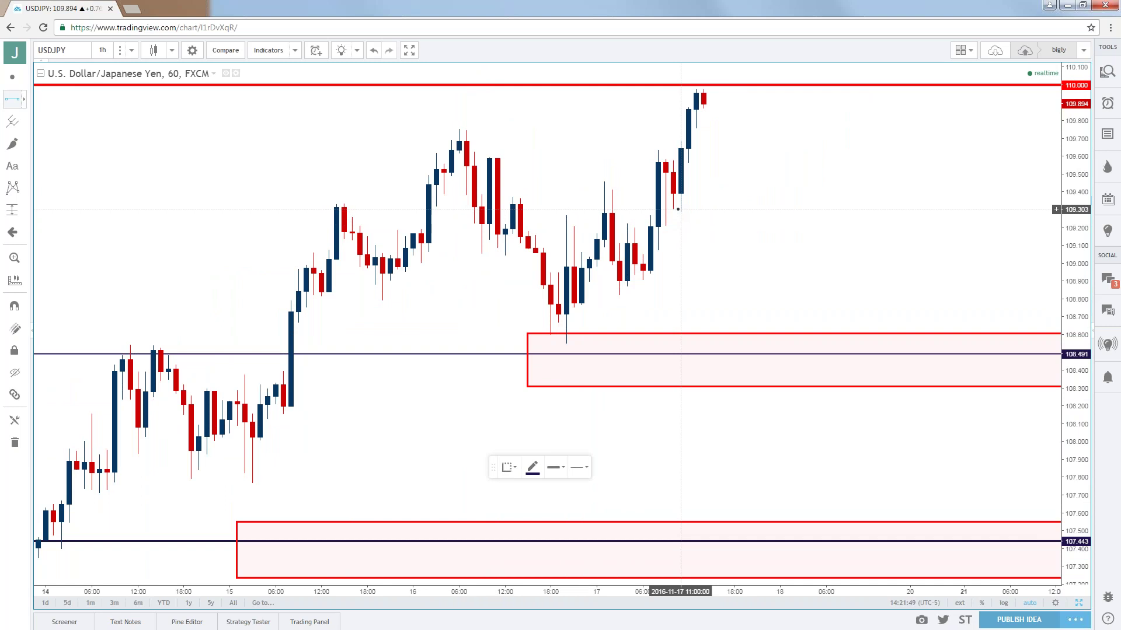
left_click(677, 209)
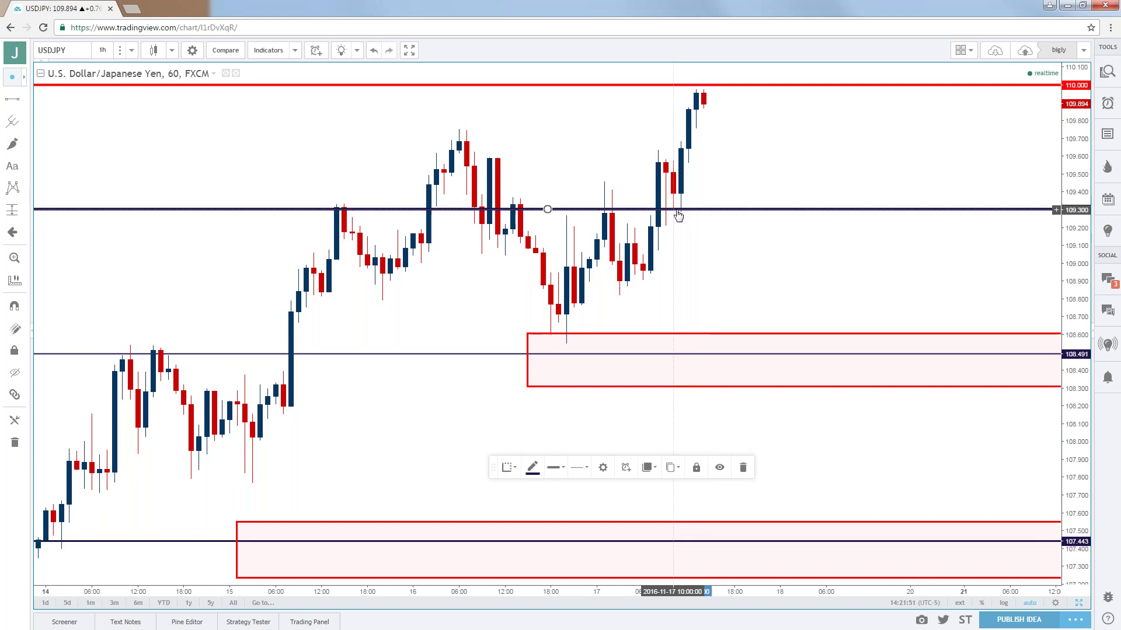
left_click_drag(678, 215, 680, 216)
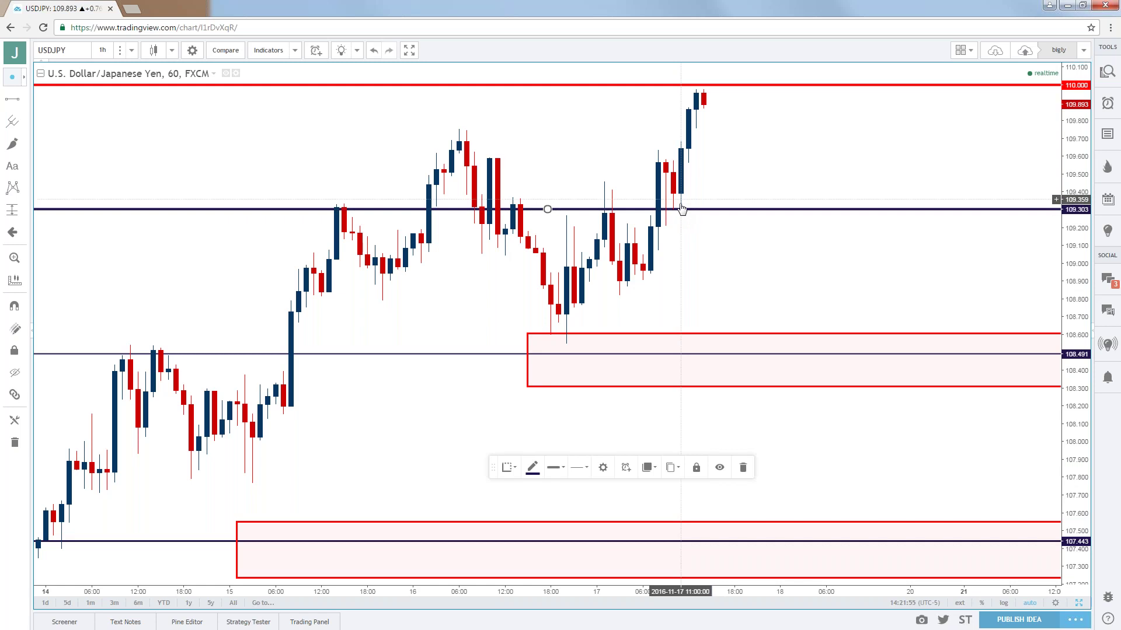
left_click_drag(680, 216, 608, 215)
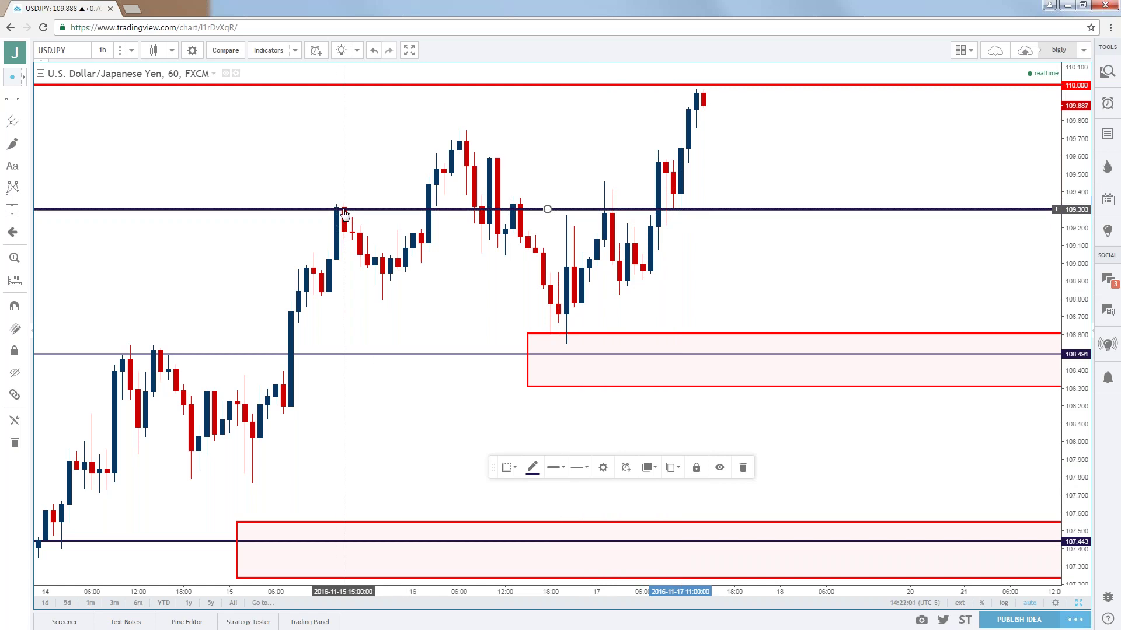
left_click_drag(362, 215, 352, 213)
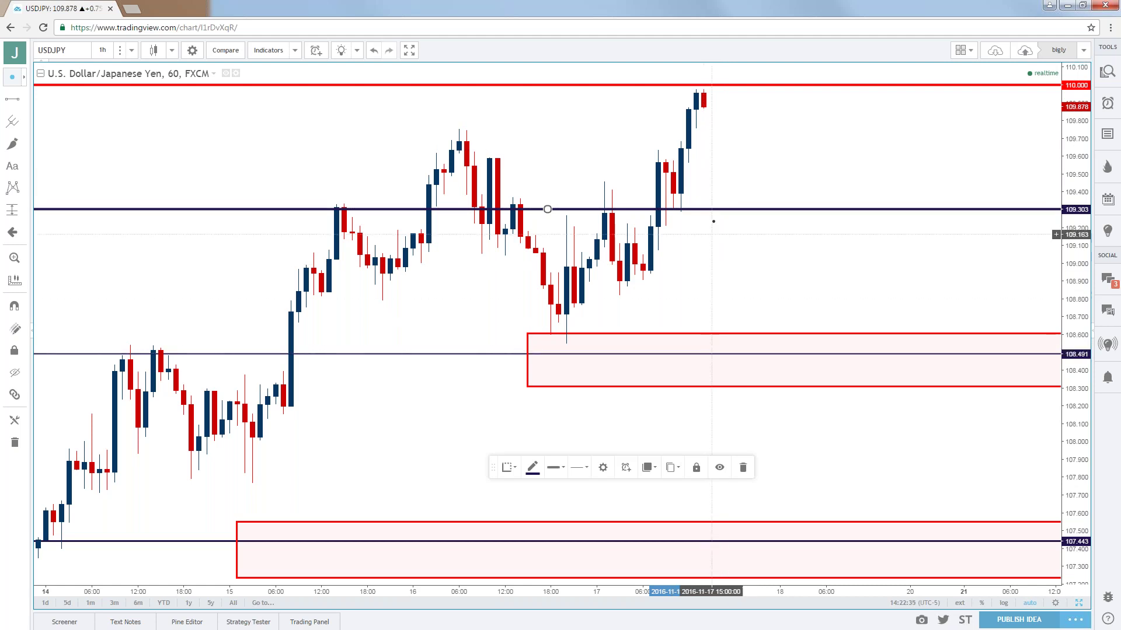
mouse_move(719, 209)
left_mouse_down()
mouse_move(675, 299)
mouse_move(582, 297)
mouse_move(621, 299)
left_mouse_up()
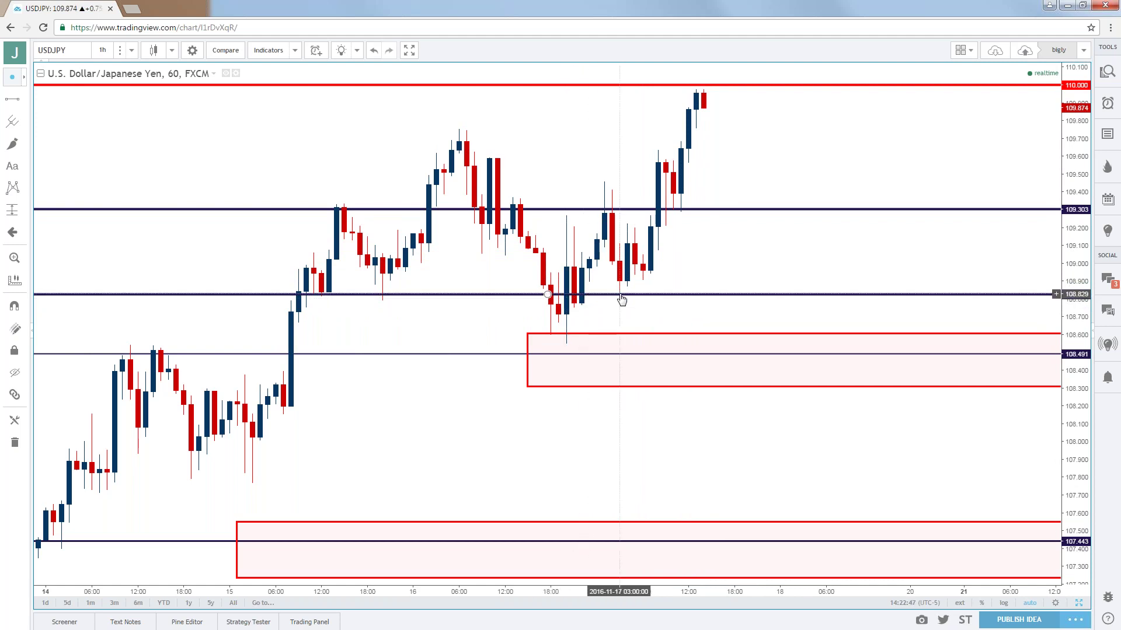
Settle the copied horizontal line at 108.826 and fine-tune its level.
left_click_drag(622, 299, 303, 299)
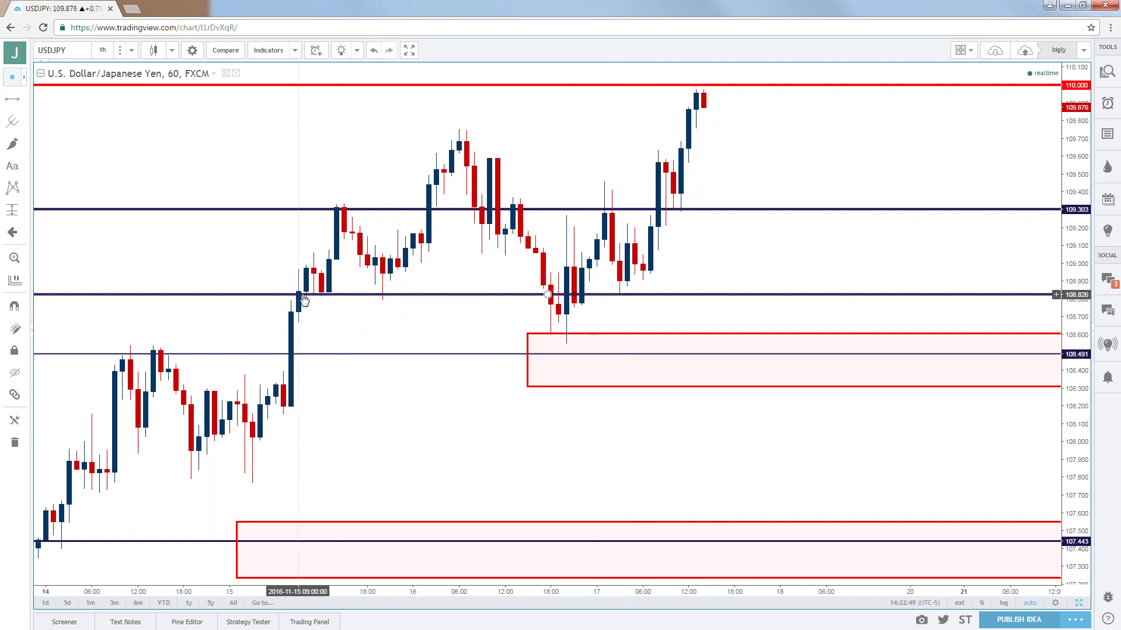
left_click(327, 300)
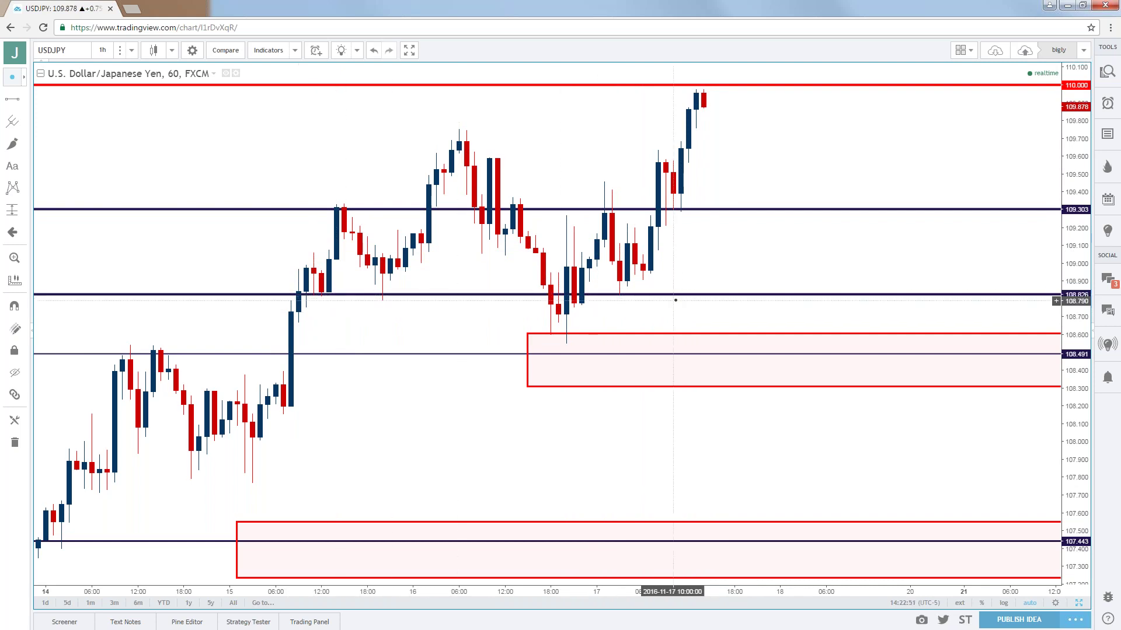
left_click_drag(680, 296, 685, 297)
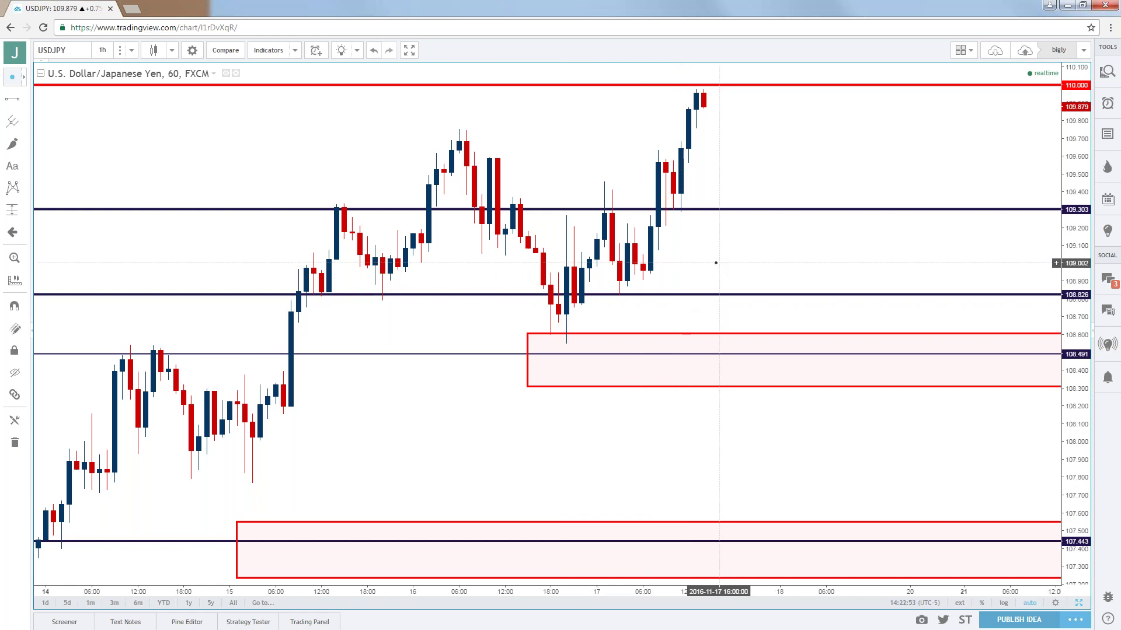
Select the 108.491 support line and zoom out to show all levels from 101 to 110.
scroll(701, 296, "down", 3)
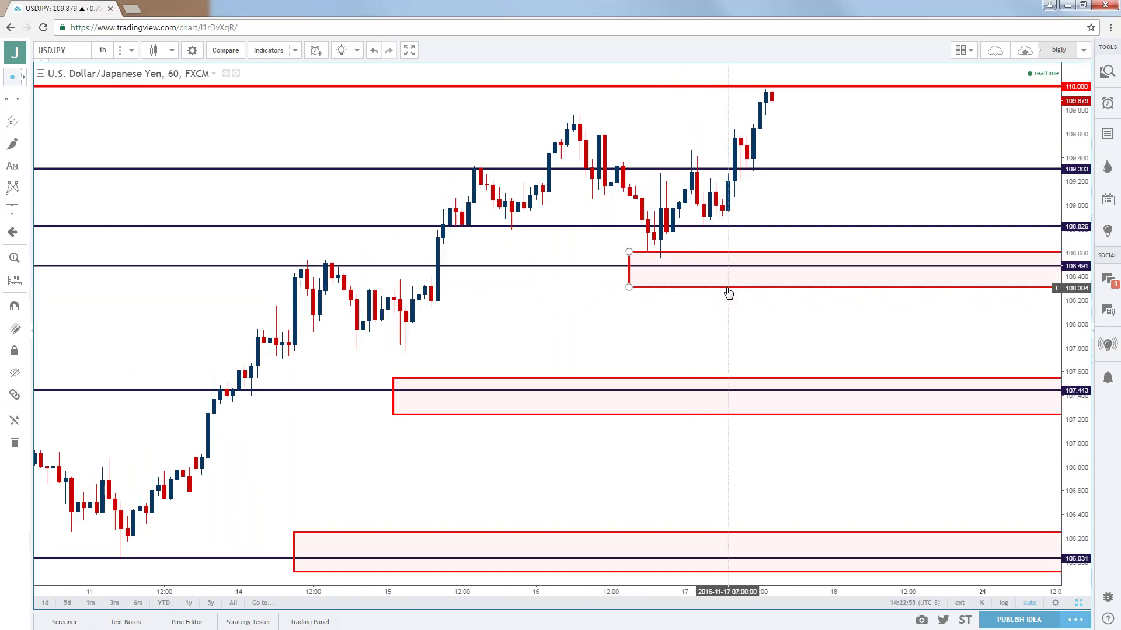
left_click(768, 266)
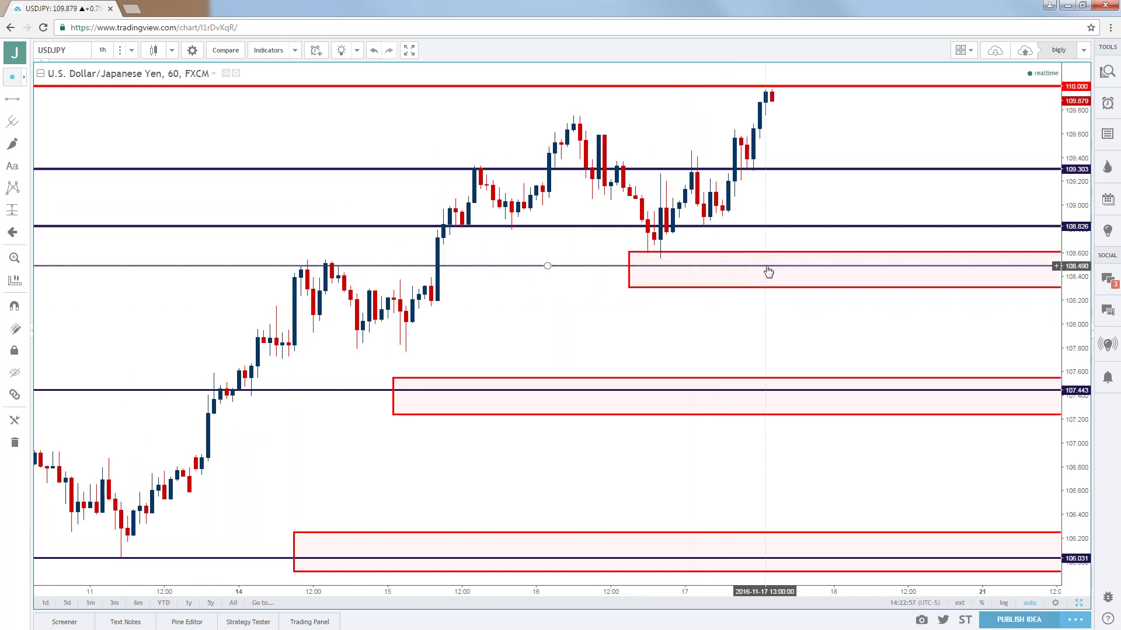
scroll(571, 341, "down", 3)
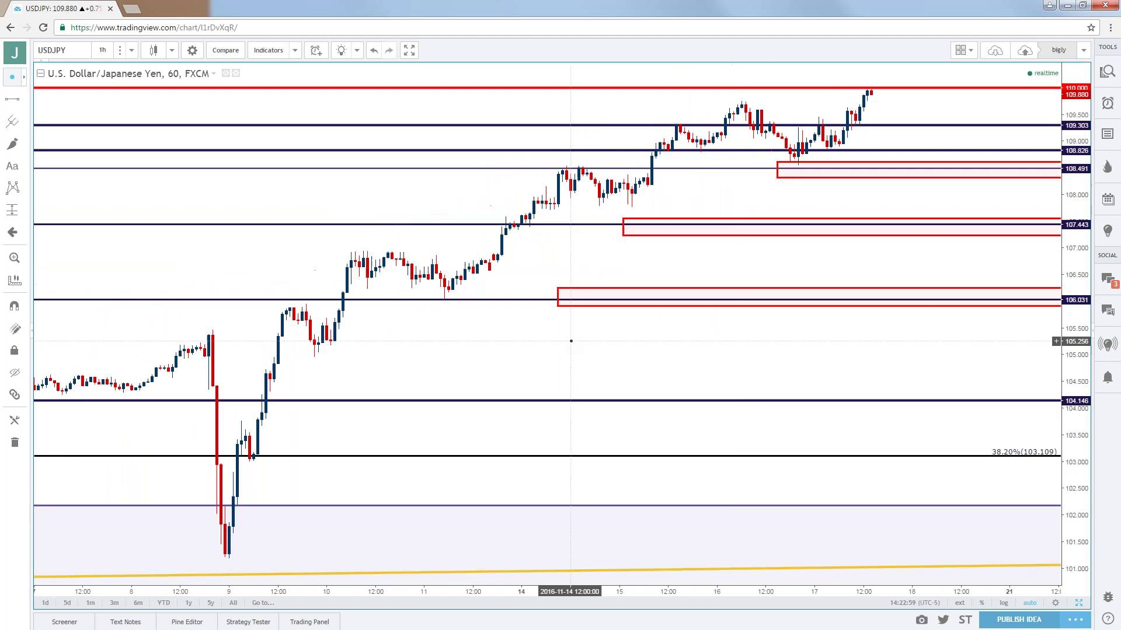
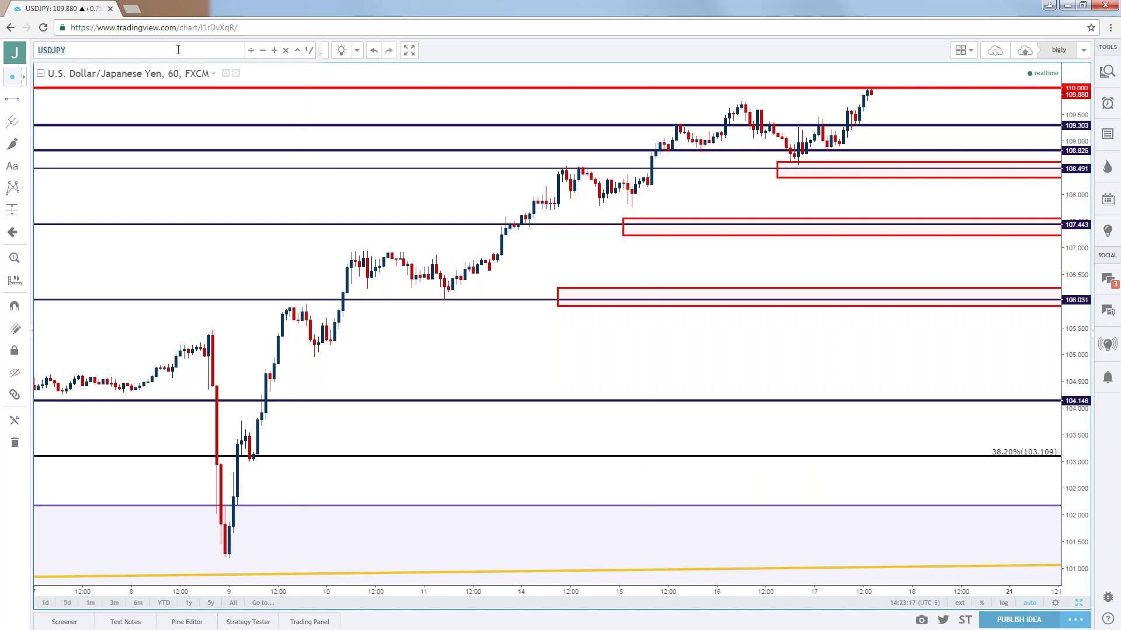
Load USDCAD in place of USDJPY and set the chart to the 1-day timeframe.
type("USDCAD")
key("Return")
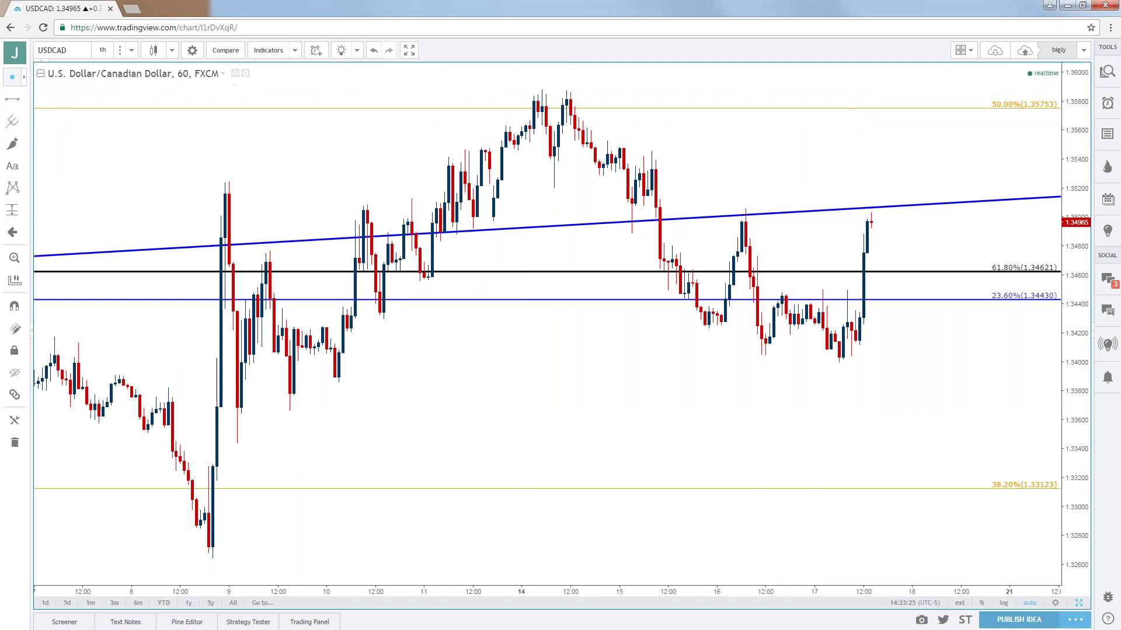
left_click(105, 50)
left_click(111, 244)
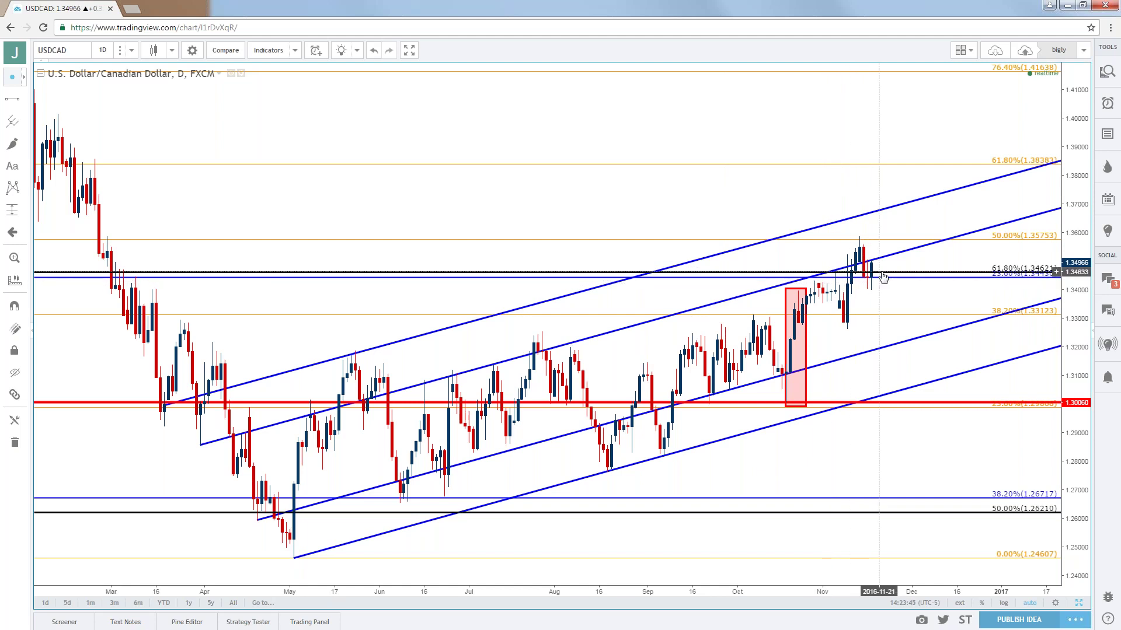
Switch USDCAD to the 1-month timeframe and select the black Fibonacci retracement.
left_click(131, 50)
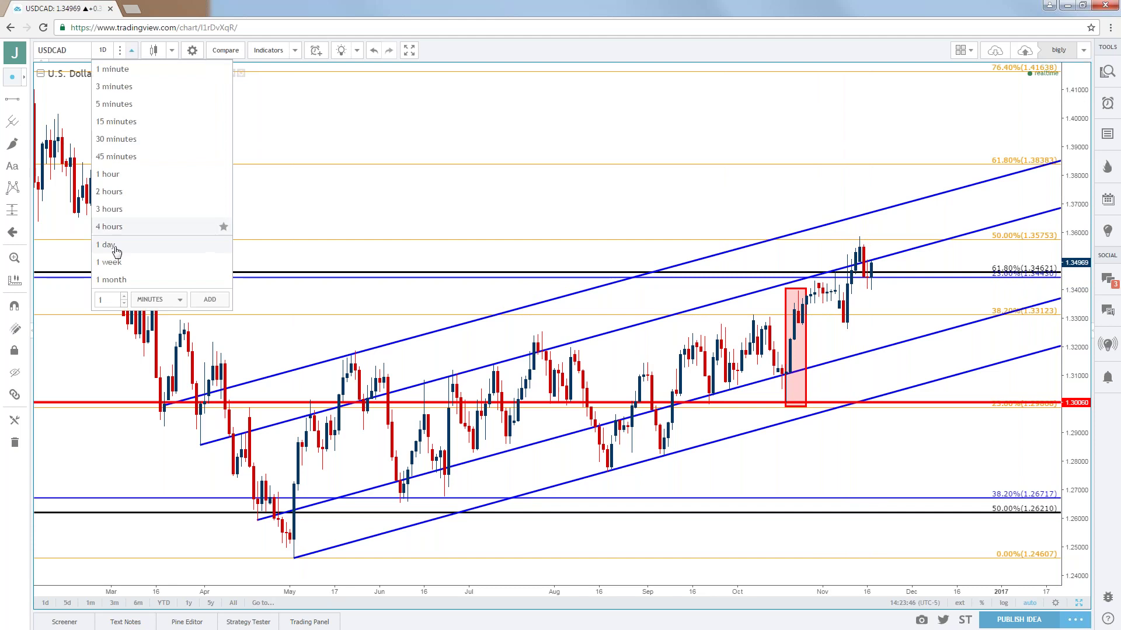
left_click(111, 280)
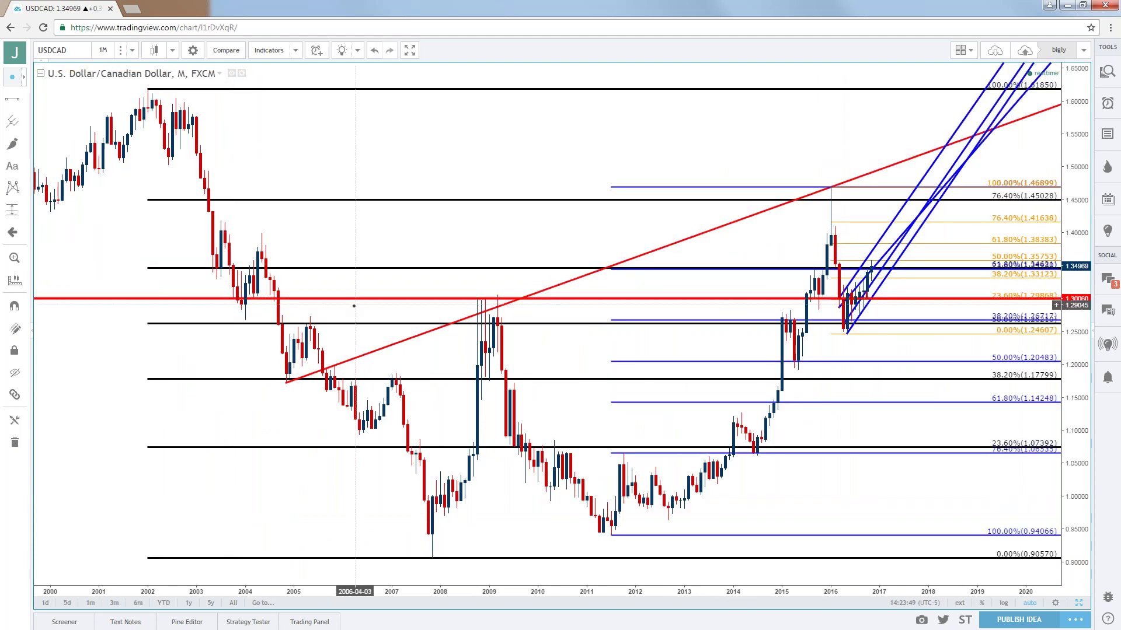
scroll(355, 304, "down", 2)
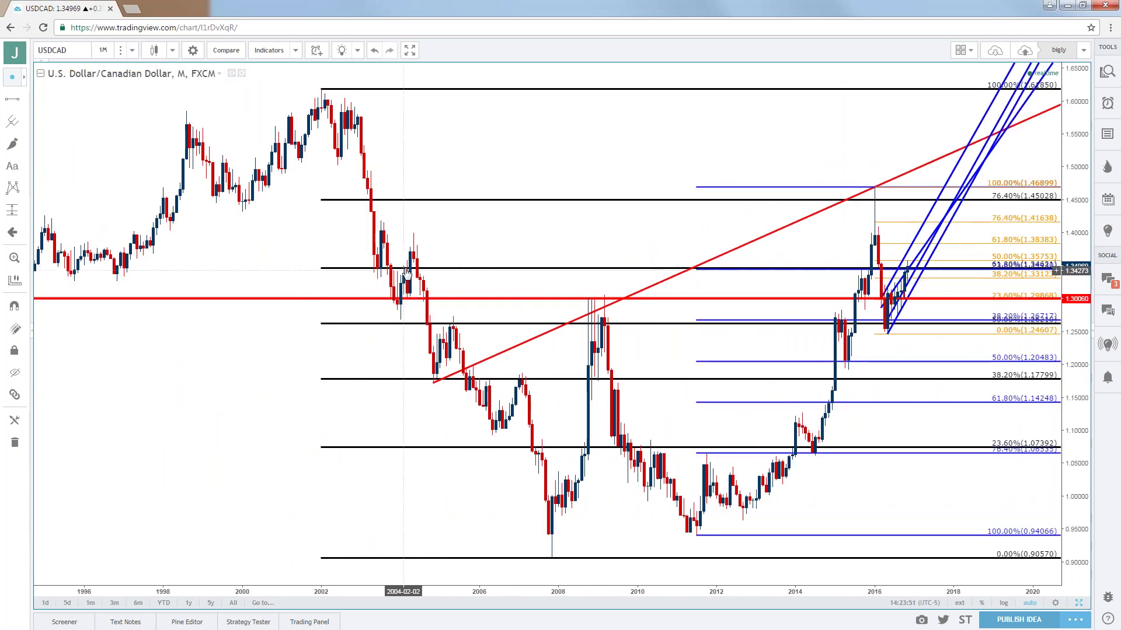
left_click(401, 268)
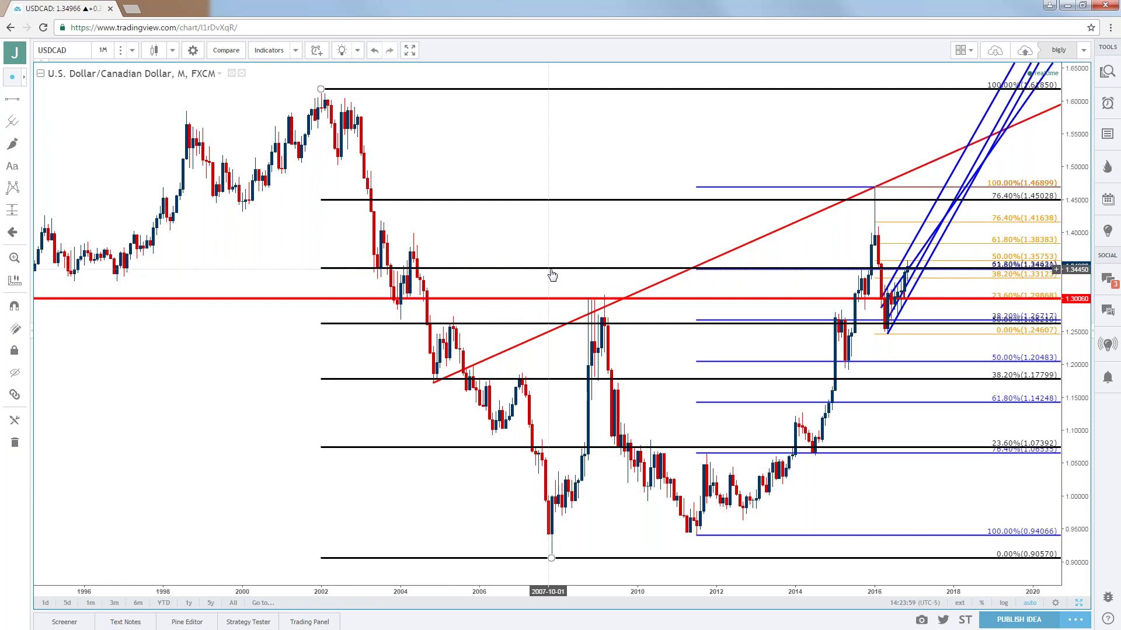
scroll(550, 270, "up", 2)
scroll(552, 272, "up", 3)
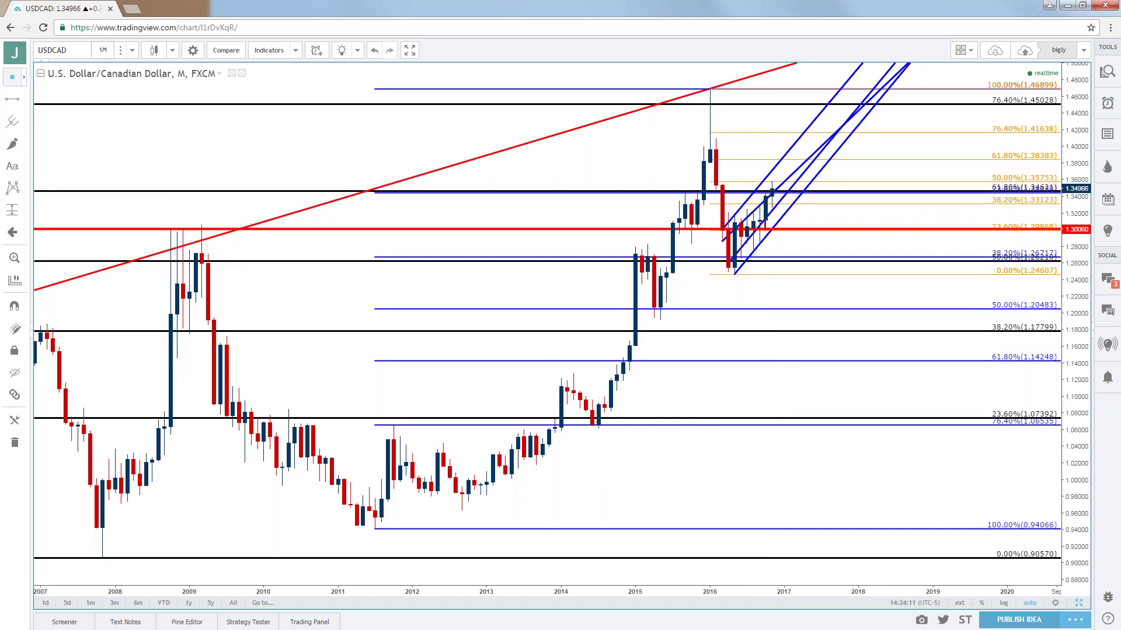
Go back to 1 day, then set 4 hours and zoom out for more history.
left_click(103, 50)
left_click(111, 248)
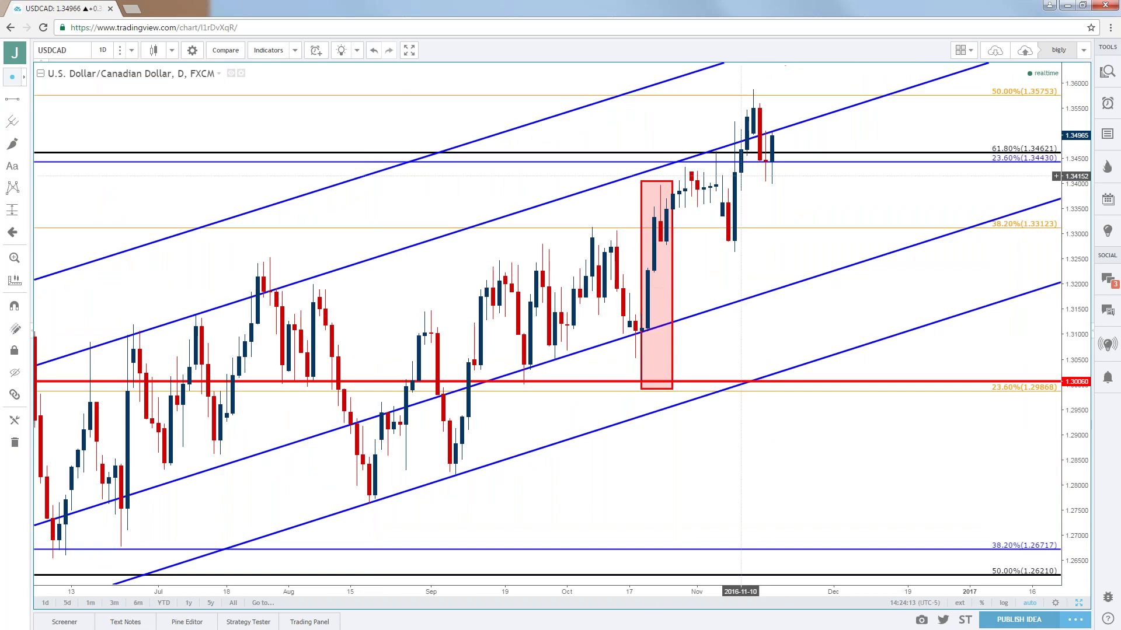
left_click(103, 51)
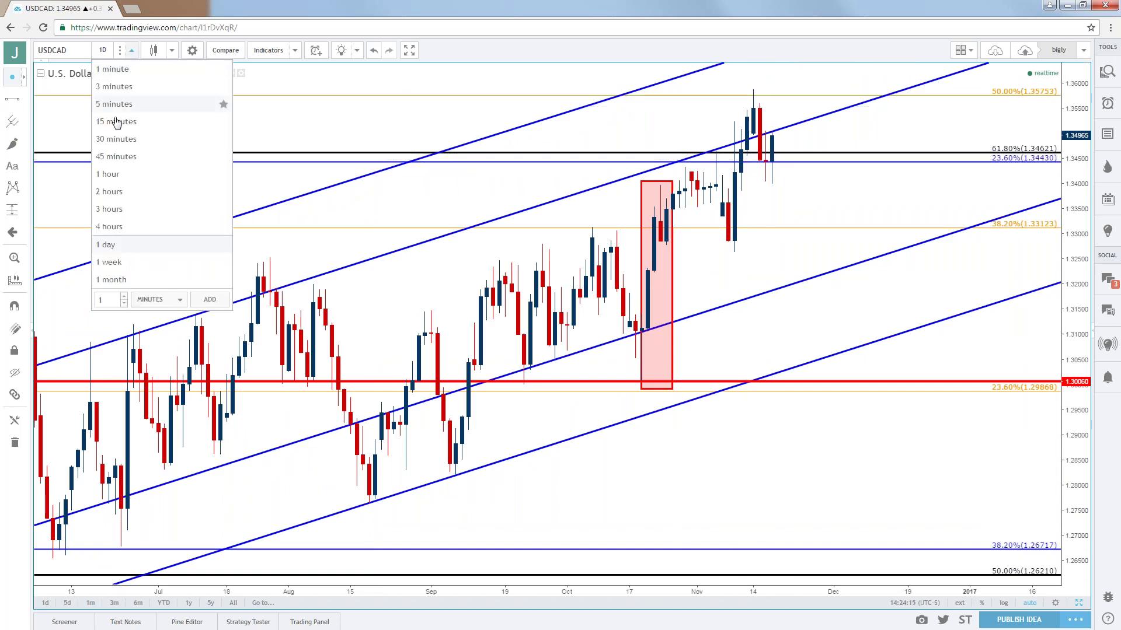
left_click(109, 226)
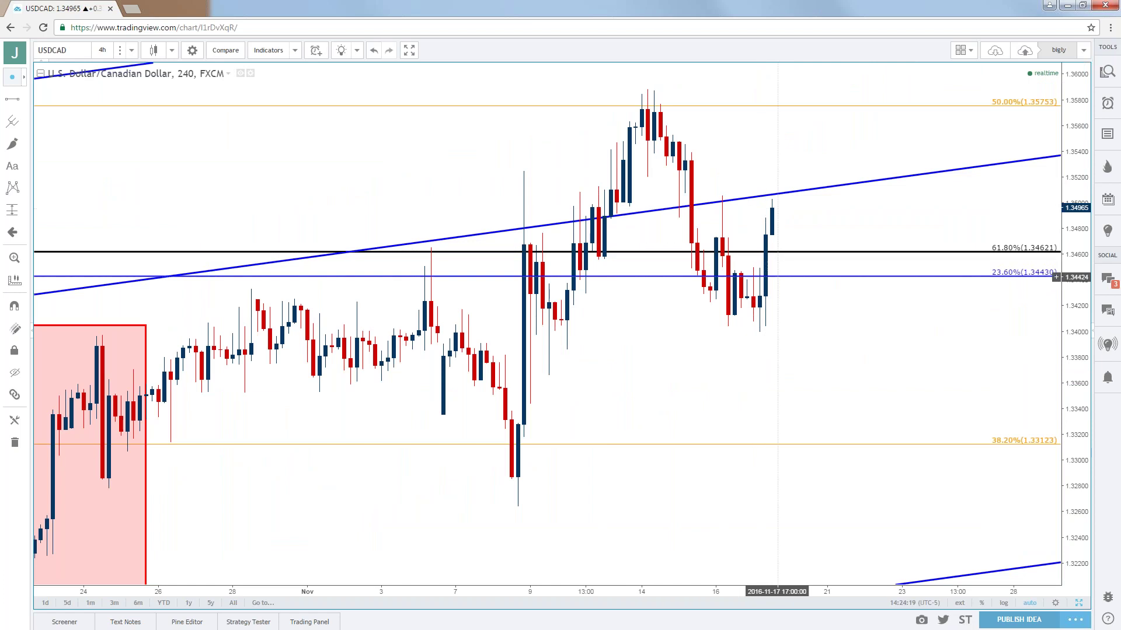
scroll(778, 276, "down", 3)
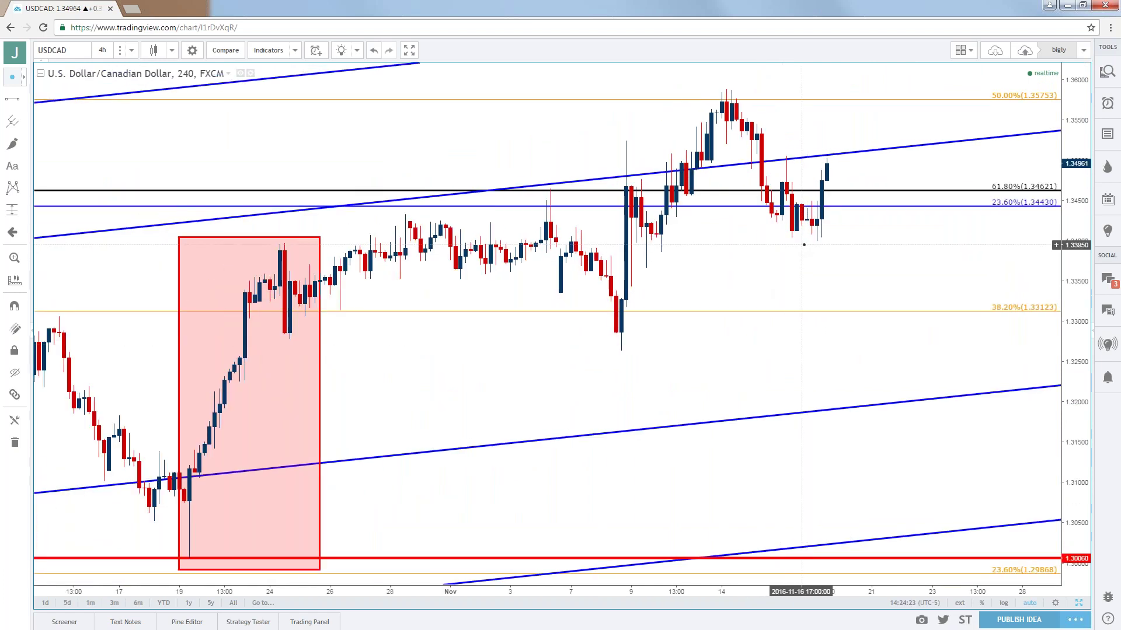
scroll(804, 245, "down", 1)
scroll(804, 244, "down", 1)
scroll(803, 244, "down", 1)
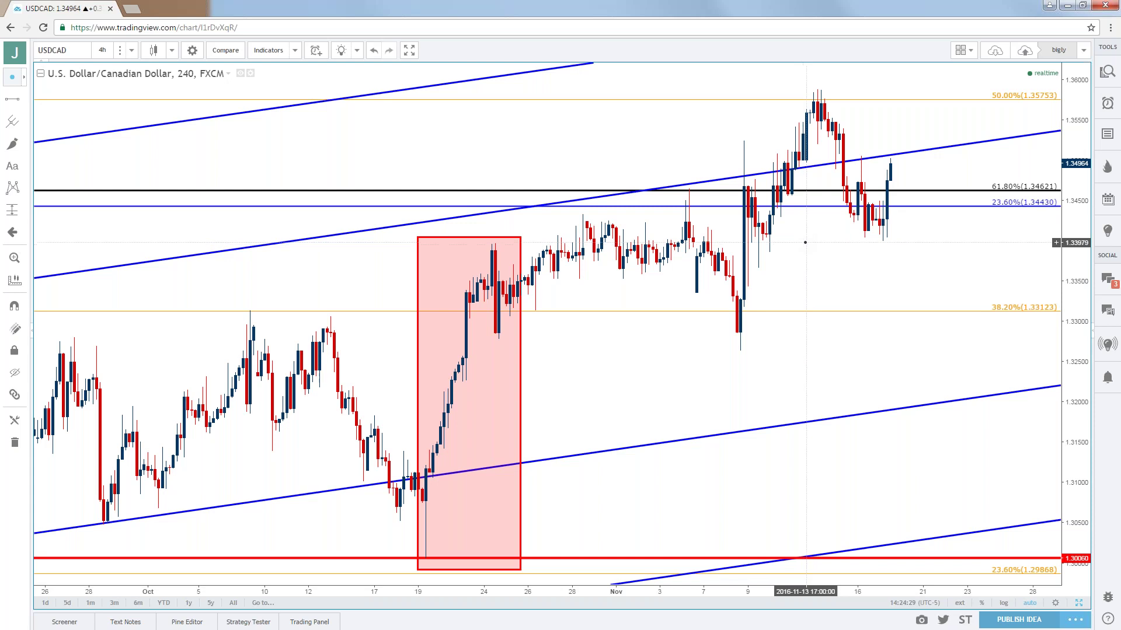
Draw a horizontal line at 1.34037, level with the top of the red zone.
left_click(24, 99)
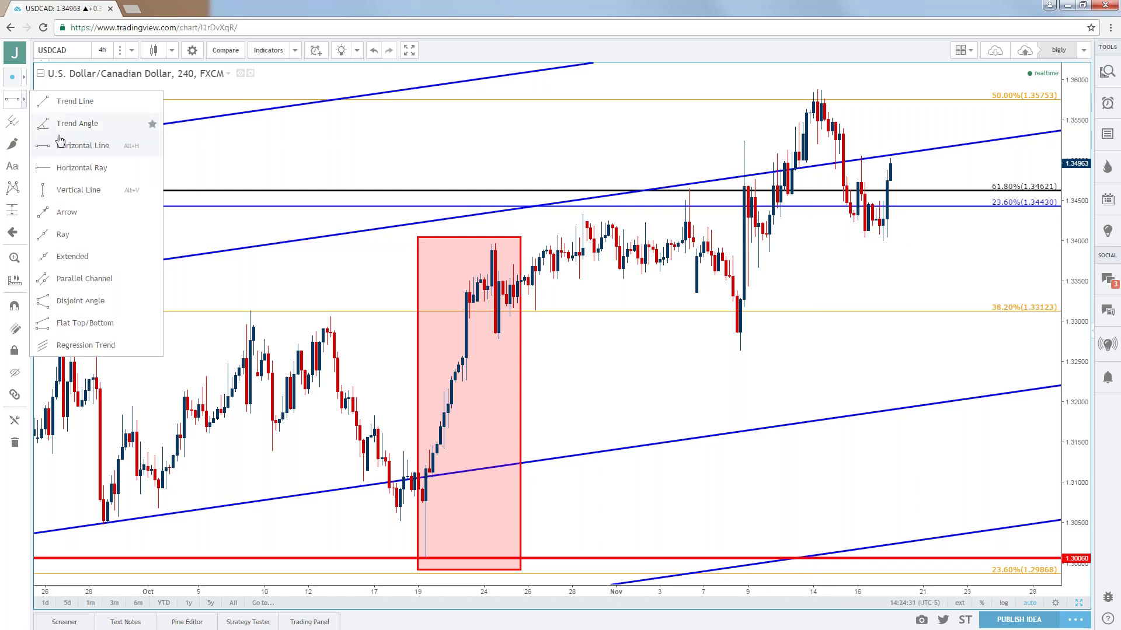
left_click(76, 146)
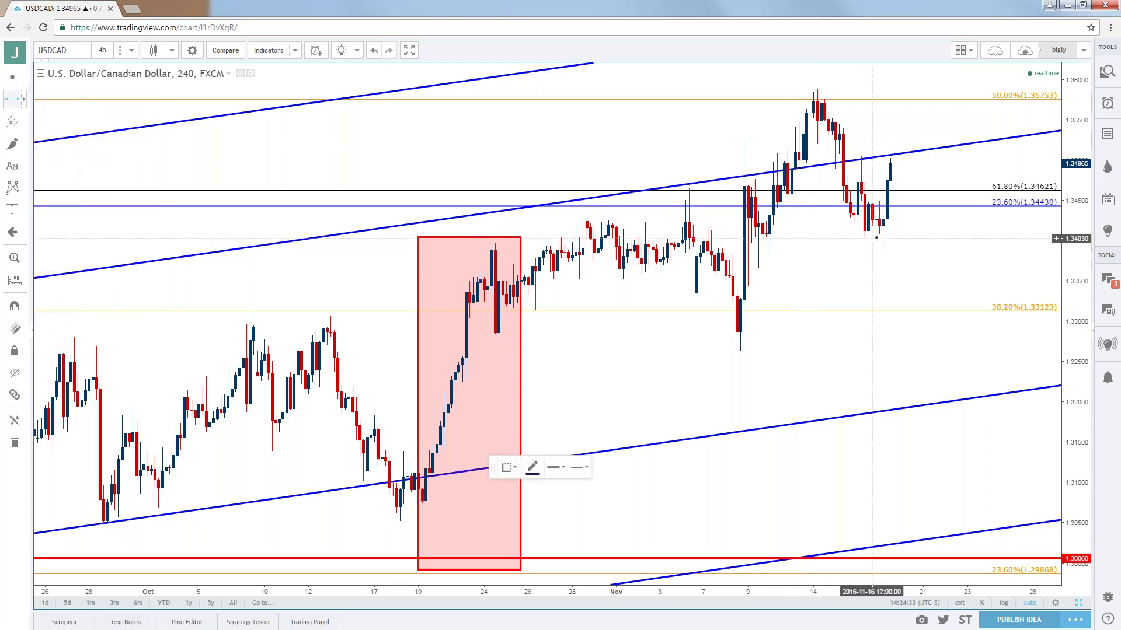
left_click(893, 238)
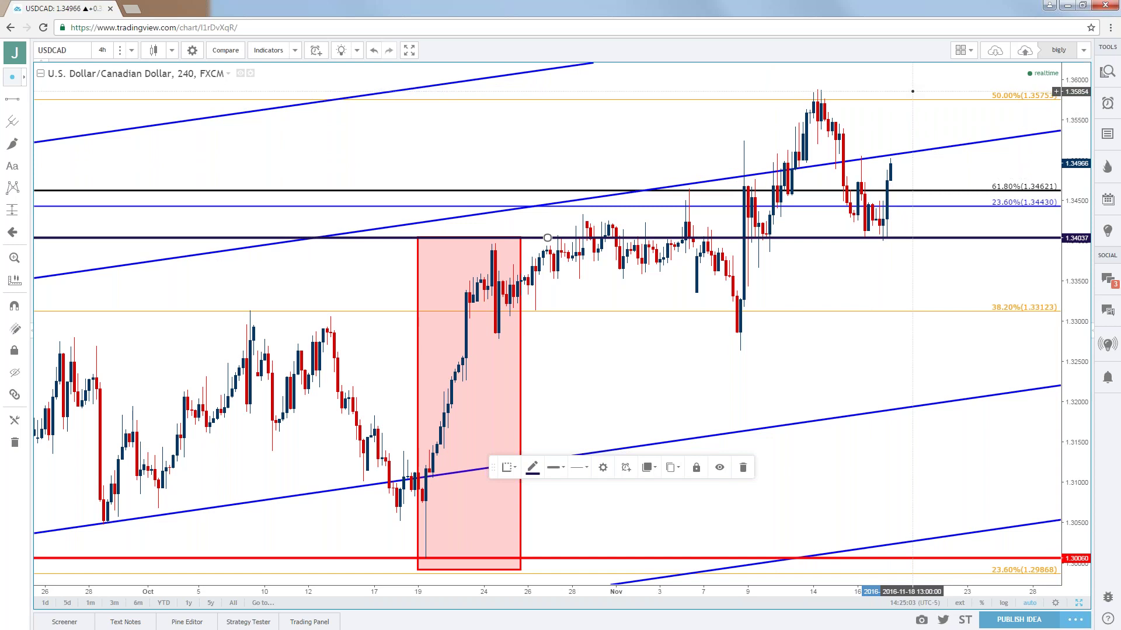
scroll(908, 100, "down", 1)
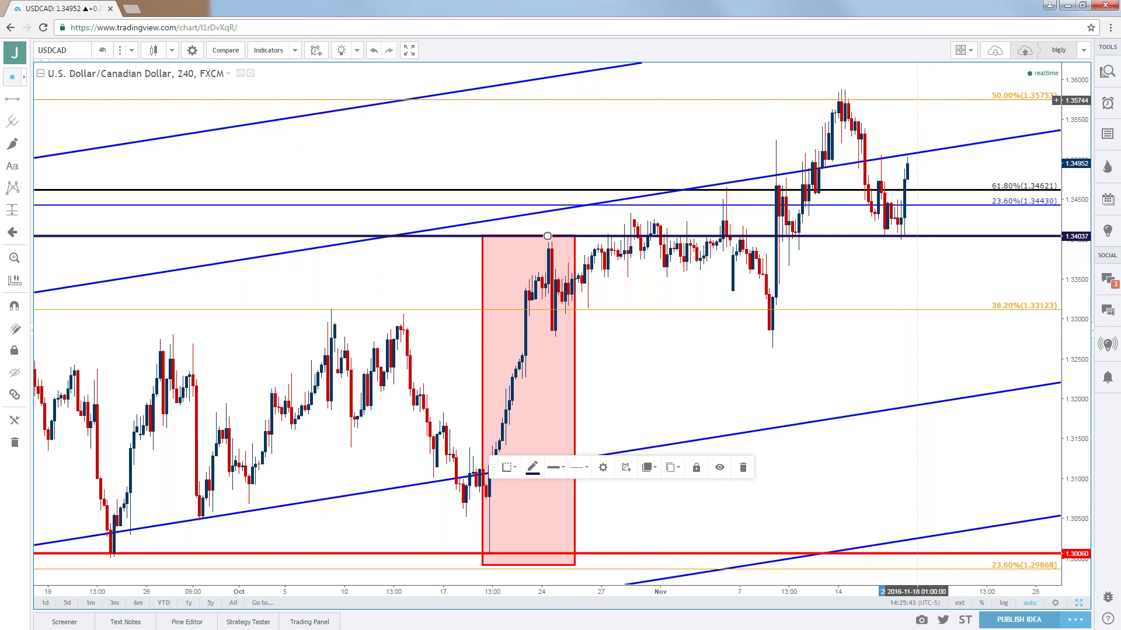
On the 1-day timeframe, nudge the horizontal support line up slightly to sit at 1.34037.
left_click(103, 51)
left_click(108, 245)
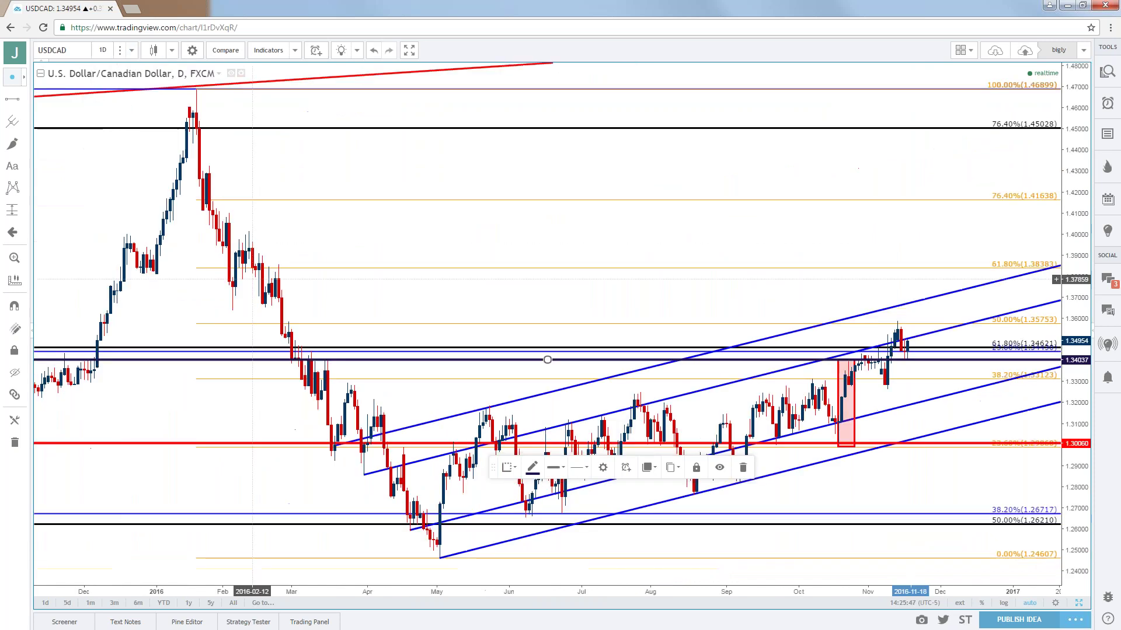
scroll(520, 317, "up", 2)
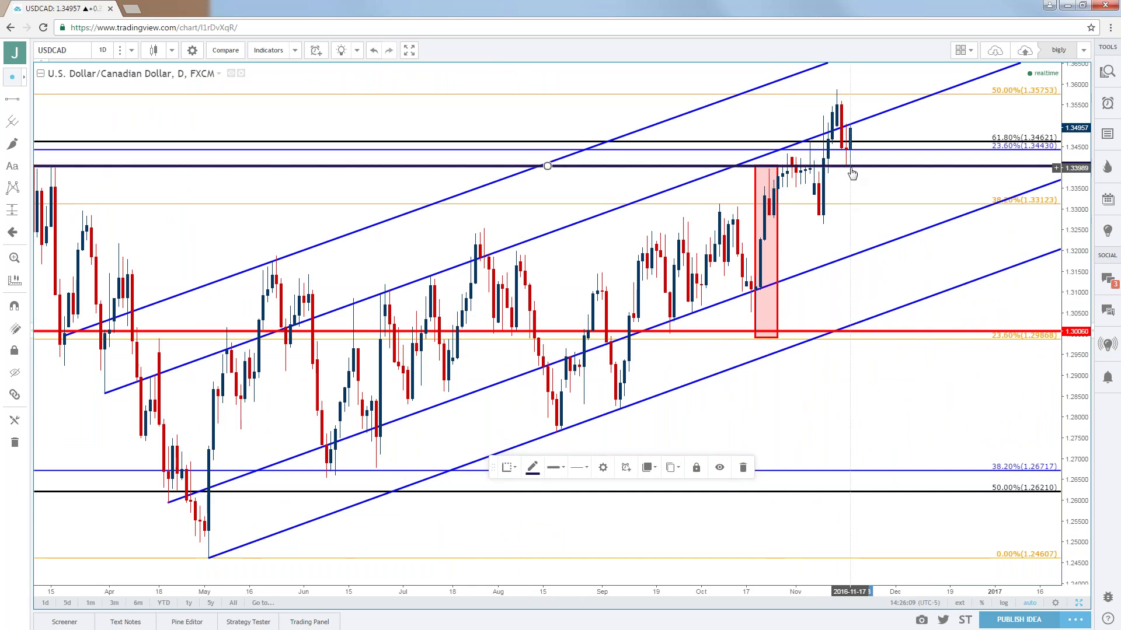
left_click_drag(852, 173, 856, 171)
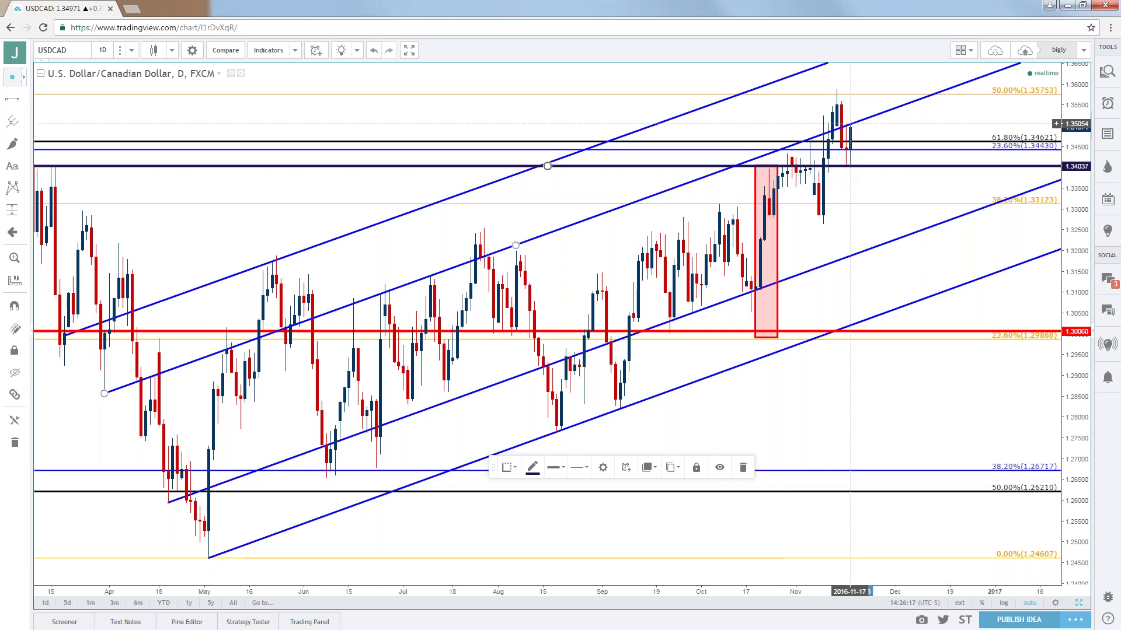
scroll(873, 148, "down", 3)
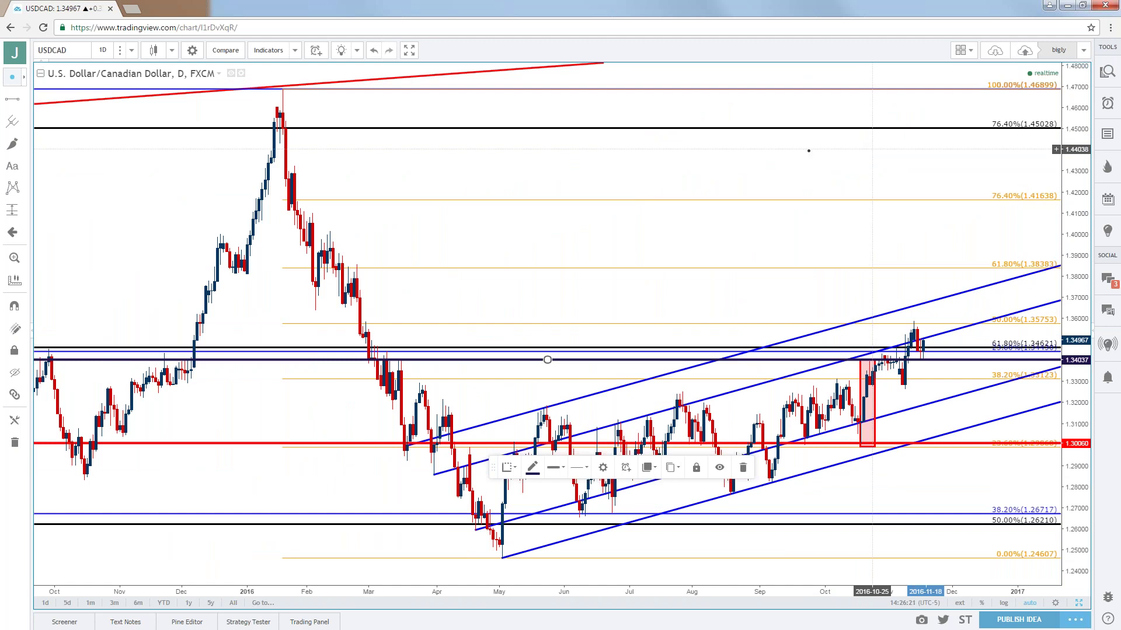
Load the AUDUSD pair on the chart, keeping the daily timeframe unchanged.
left_click(72, 56)
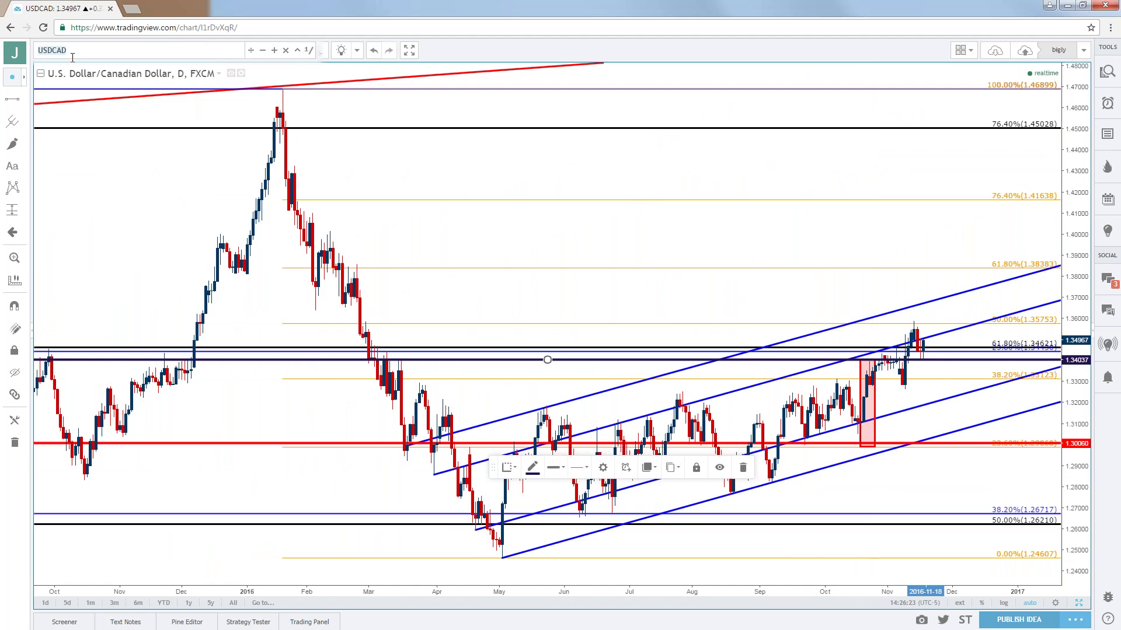
type("AUDUSD")
key("Return")
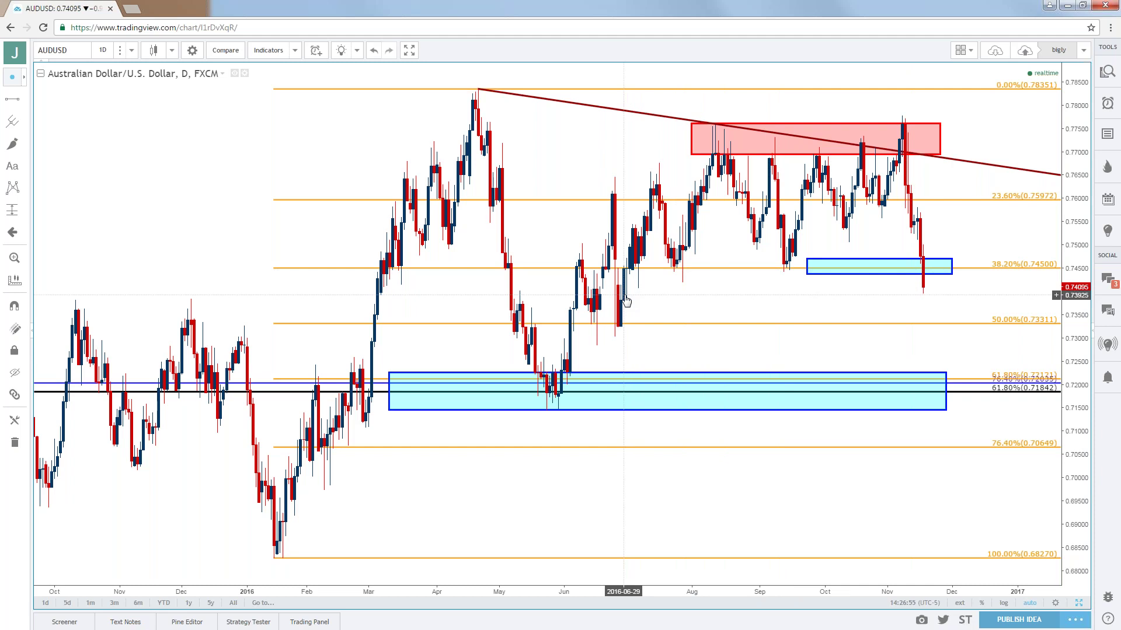
left_click(104, 51)
left_click(103, 51)
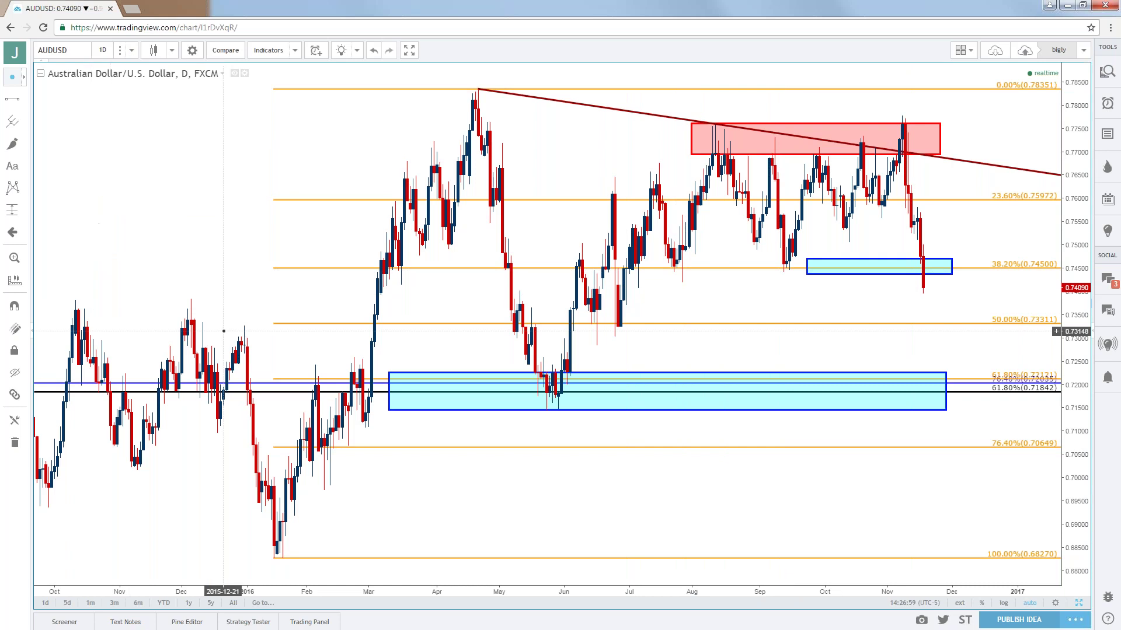
Put the chart on the 2-hour timeframe and zoom through recent price action.
left_click(103, 50)
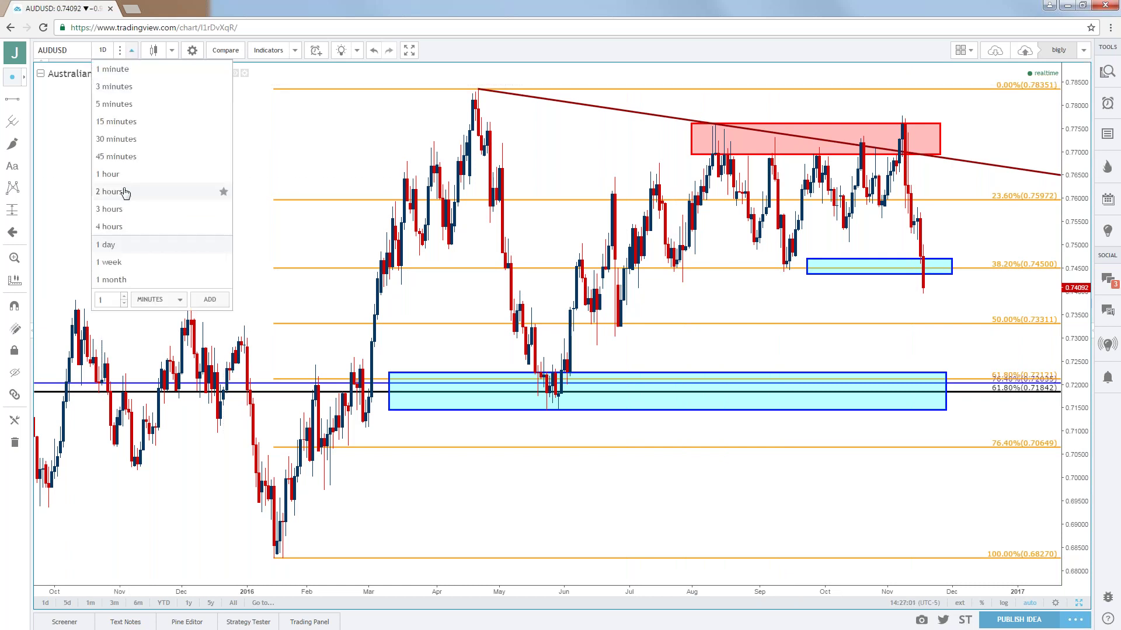
left_click(121, 190)
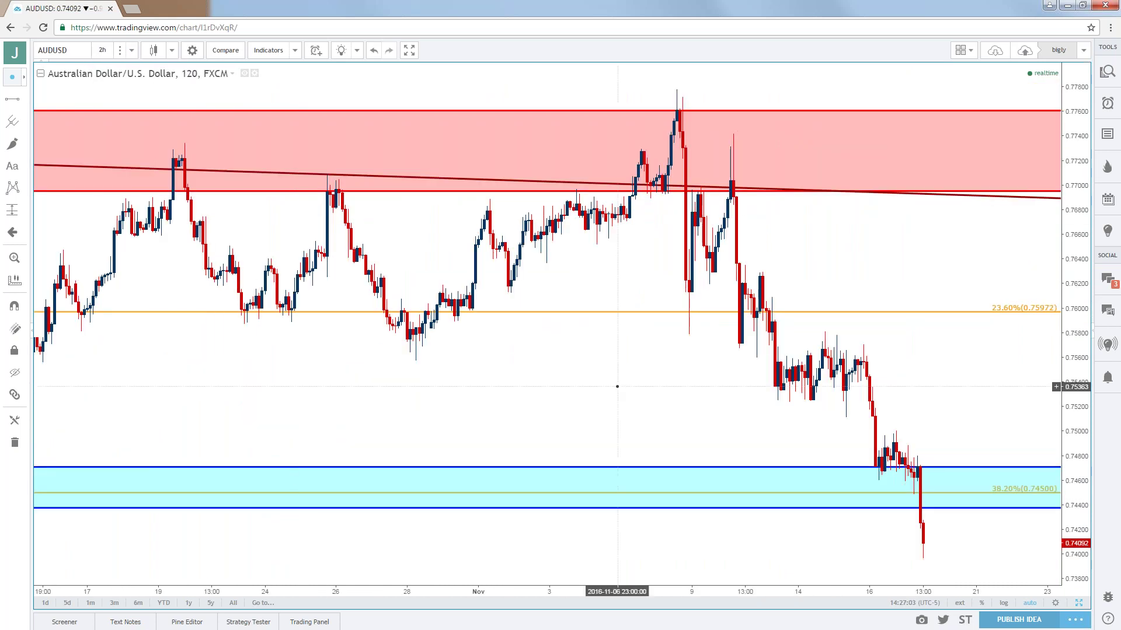
scroll(558, 377, "down", 2)
scroll(558, 377, "down", 2)
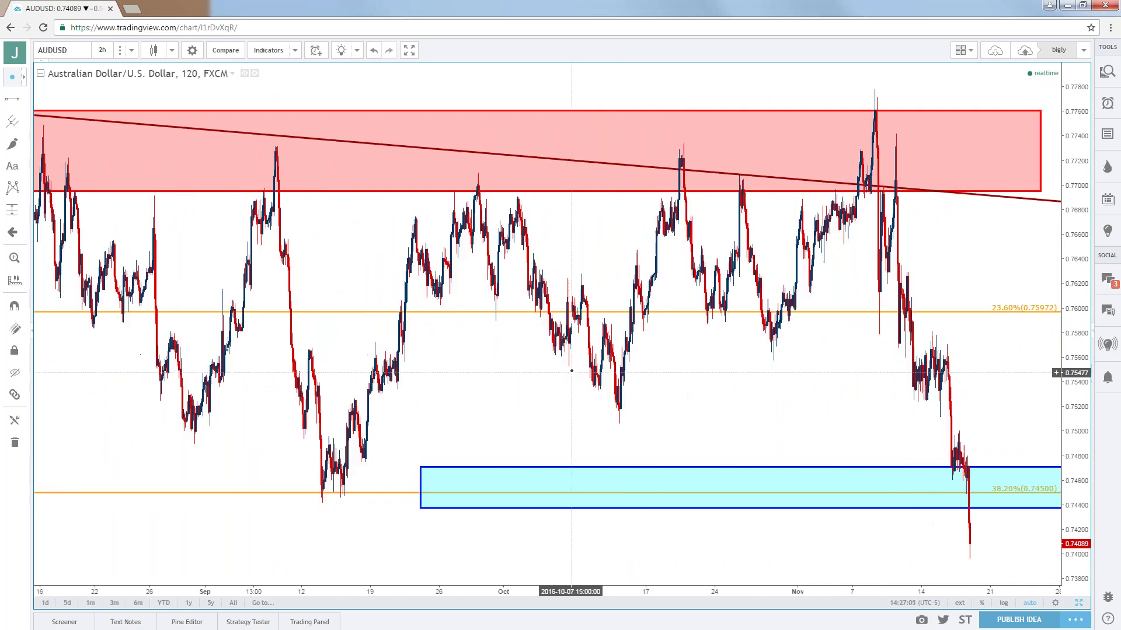
scroll(560, 375, "down", 2)
scroll(570, 374, "down", 2)
scroll(571, 371, "down", 2)
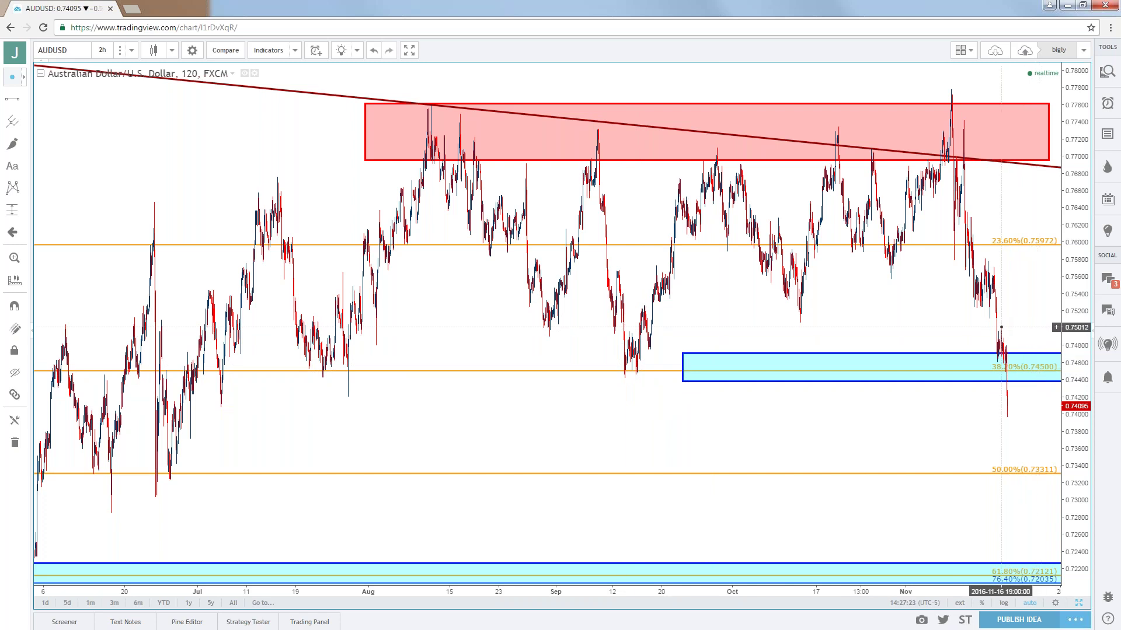
scroll(1001, 327, "up", 2)
scroll(998, 351, "up", 2)
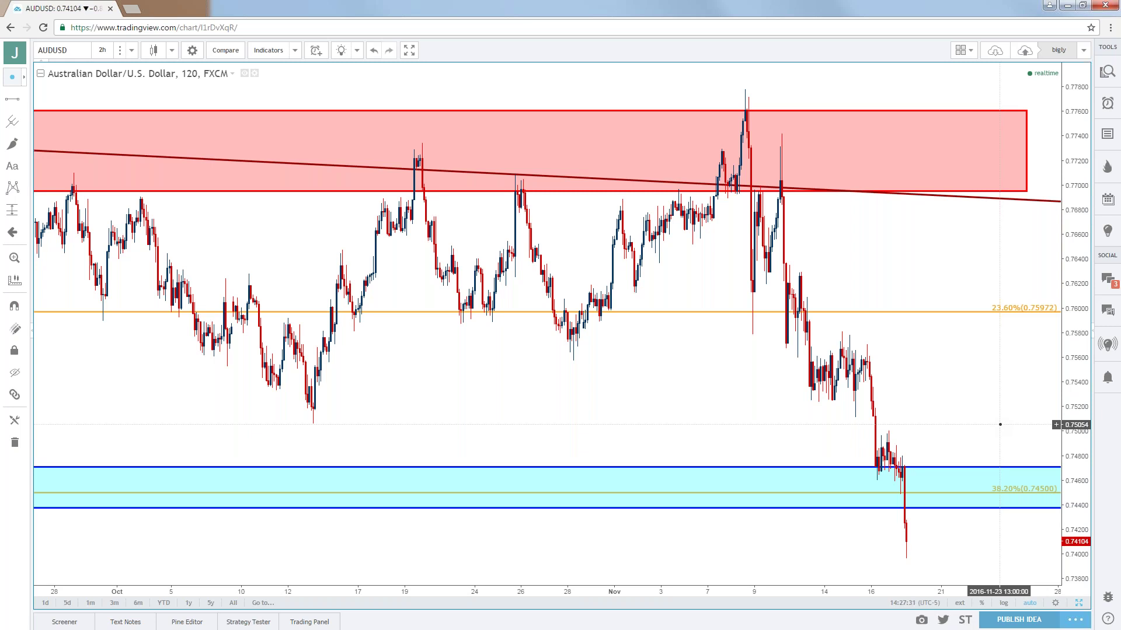
scroll(999, 424, "down", 1)
scroll(1000, 424, "down", 1)
scroll(1000, 424, "down", 2)
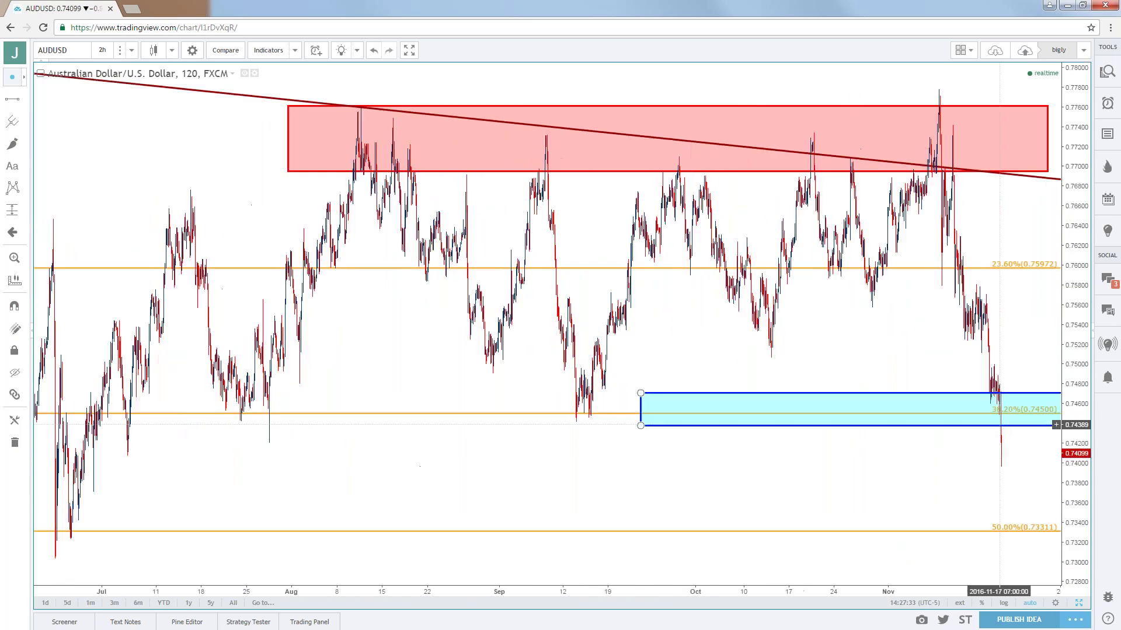
scroll(1000, 424, "down", 2)
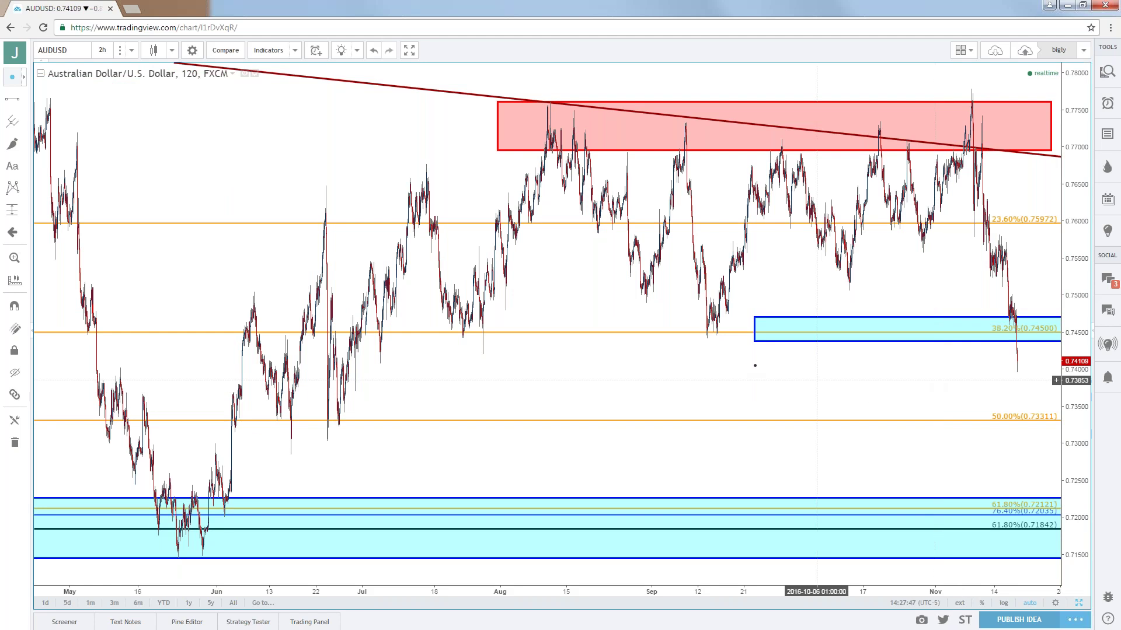
left_click(82, 56)
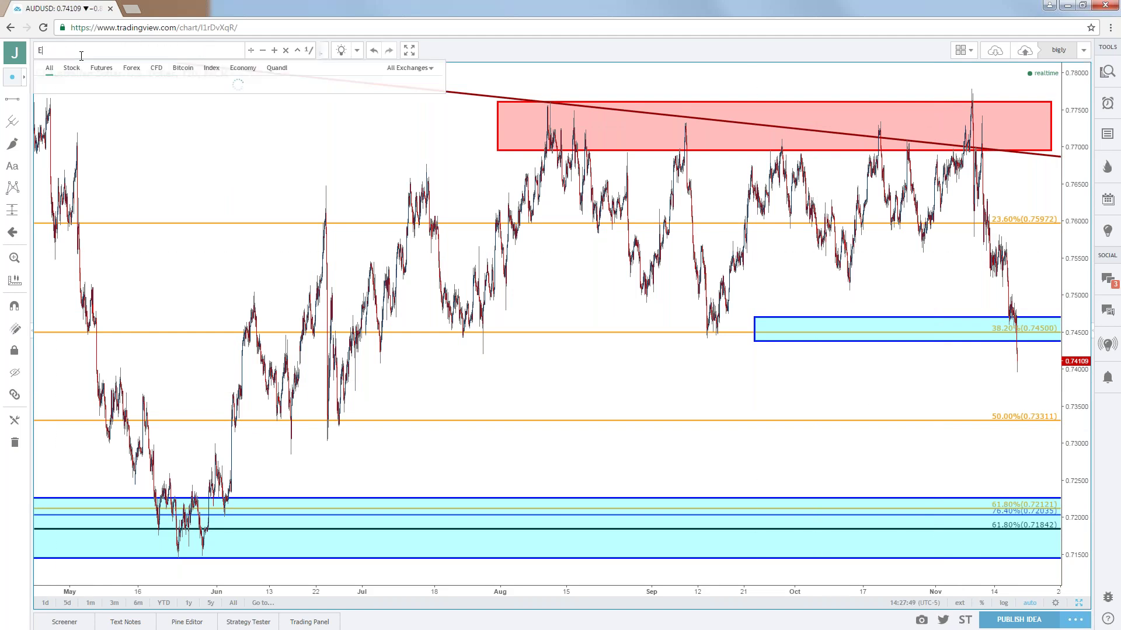
Load EURUSD and set it to the 1-day timeframe.
type("EURUSD")
key("Return")
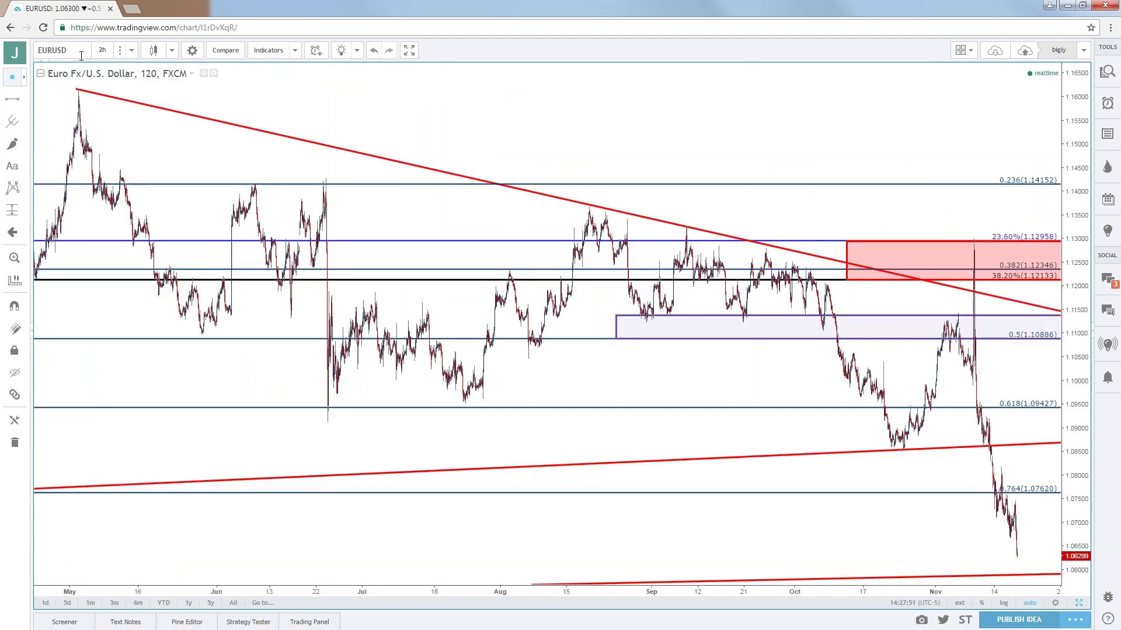
left_click(104, 50)
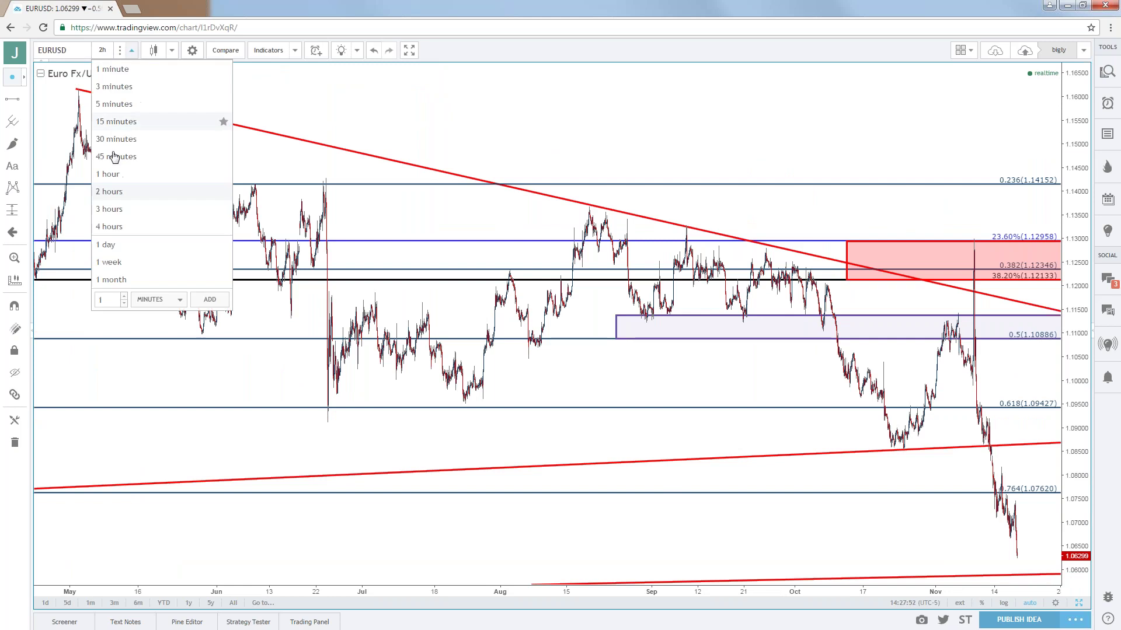
left_click(120, 245)
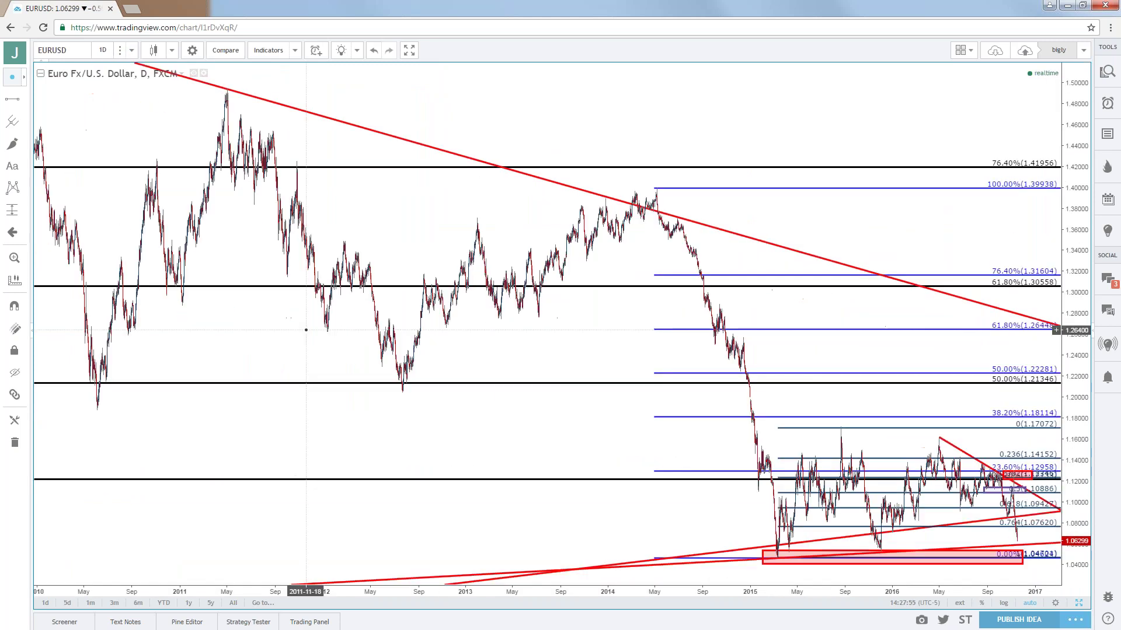
Zoom in to select the red zone near 1.1296, then zoom back out.
scroll(306, 331, "up", 2)
scroll(306, 330, "up", 2)
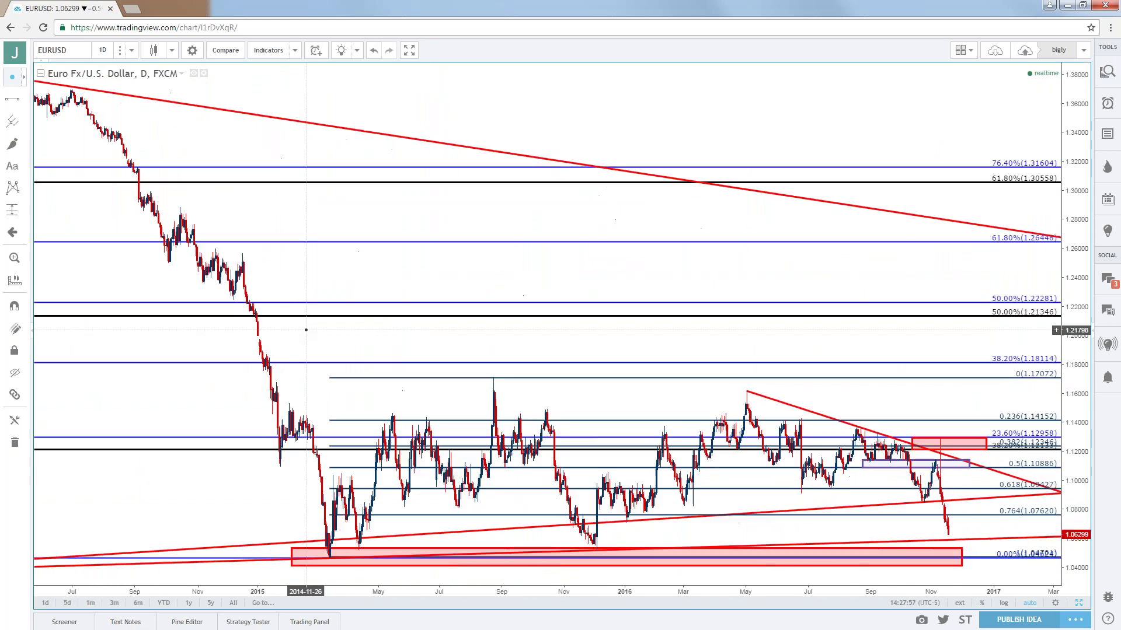
scroll(305, 330, "up", 2)
scroll(306, 331, "up", 2)
left_click(879, 257)
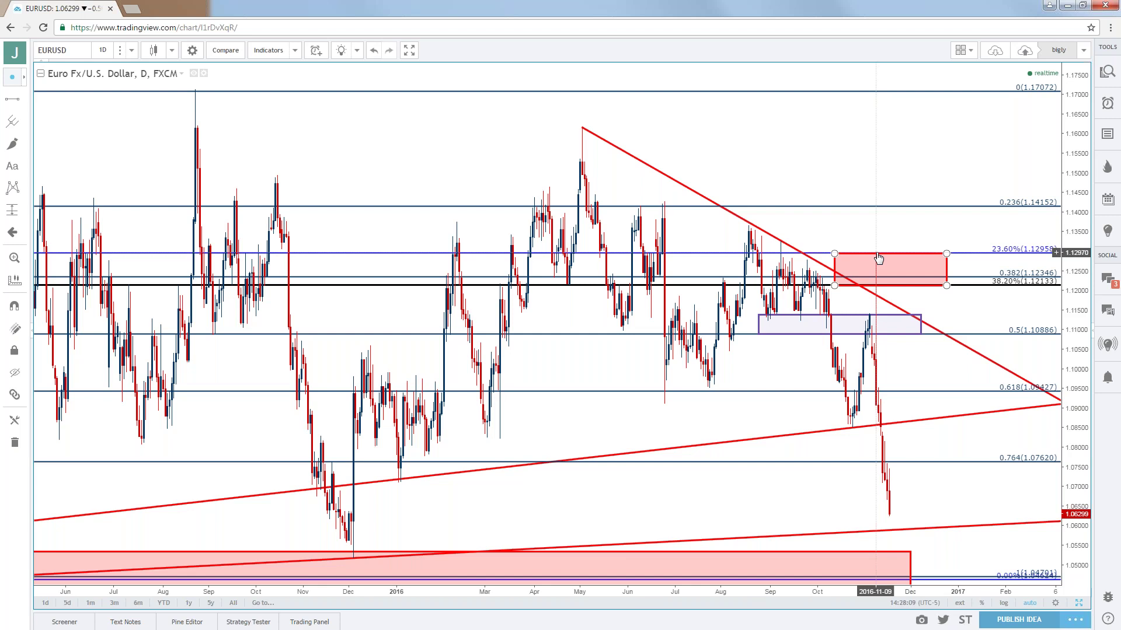
scroll(879, 258, "down", 5)
scroll(864, 280, "down", 2)
scroll(864, 281, "down", 2)
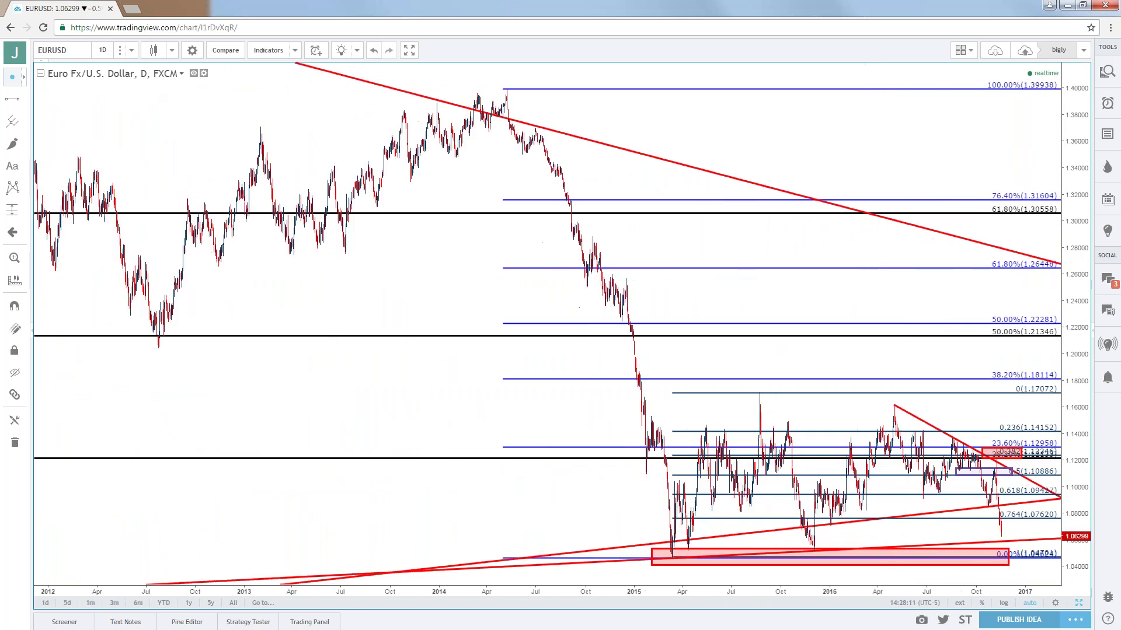
left_click(102, 52)
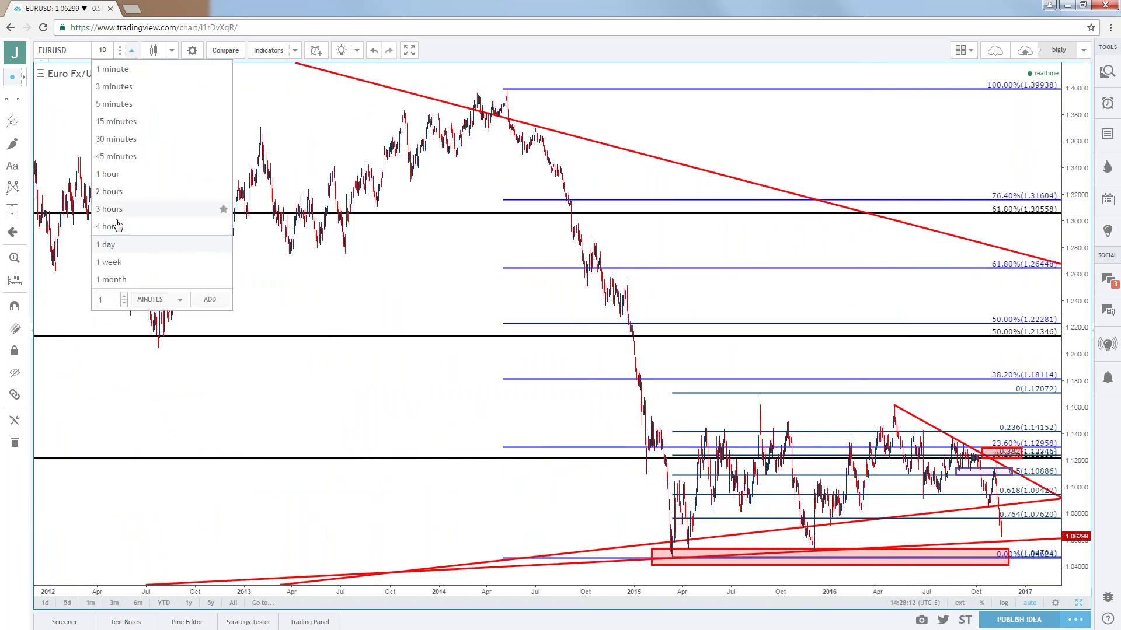
Switch EURUSD to 1 month and delete the long red trend line rising from lower left.
left_click(115, 279)
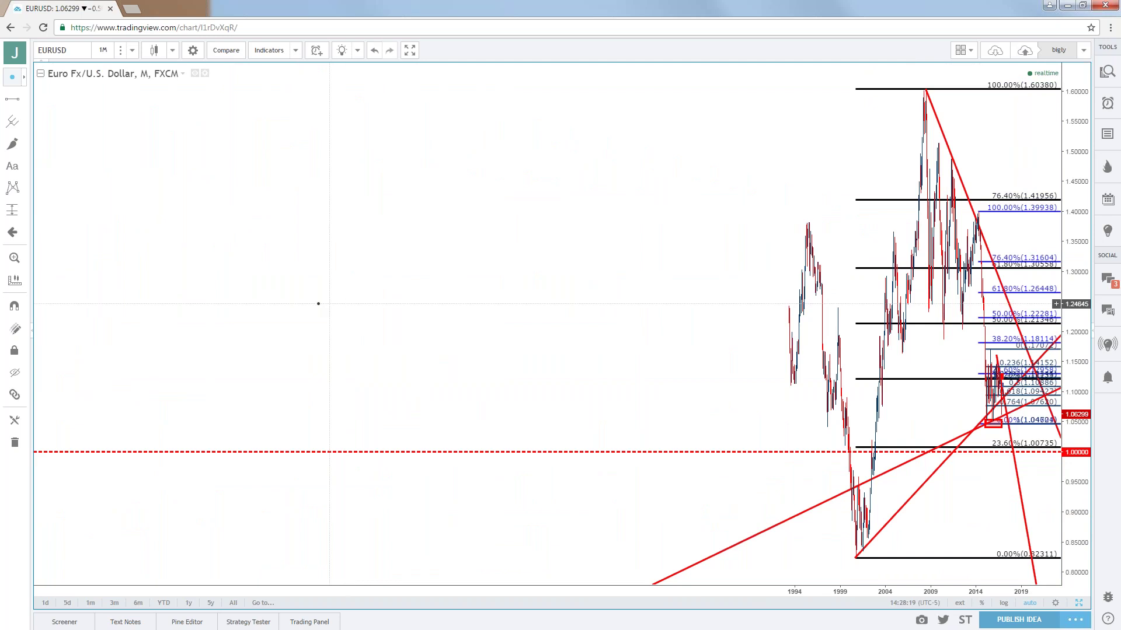
scroll(318, 303, "up", 2)
scroll(317, 304, "up", 1)
scroll(317, 303, "up", 1)
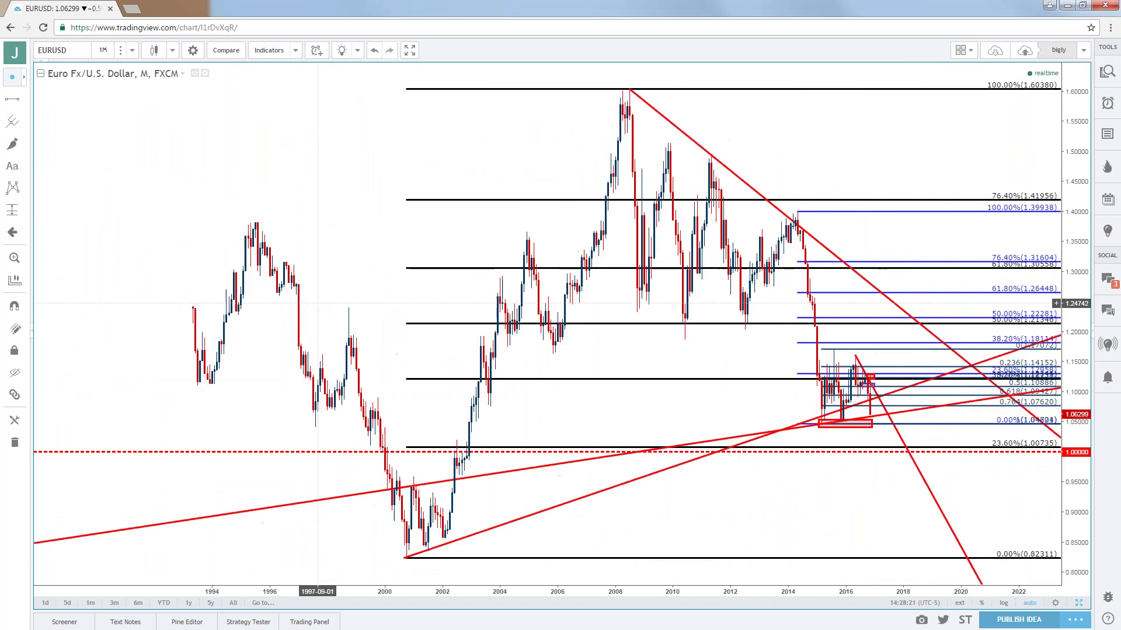
left_click(497, 474)
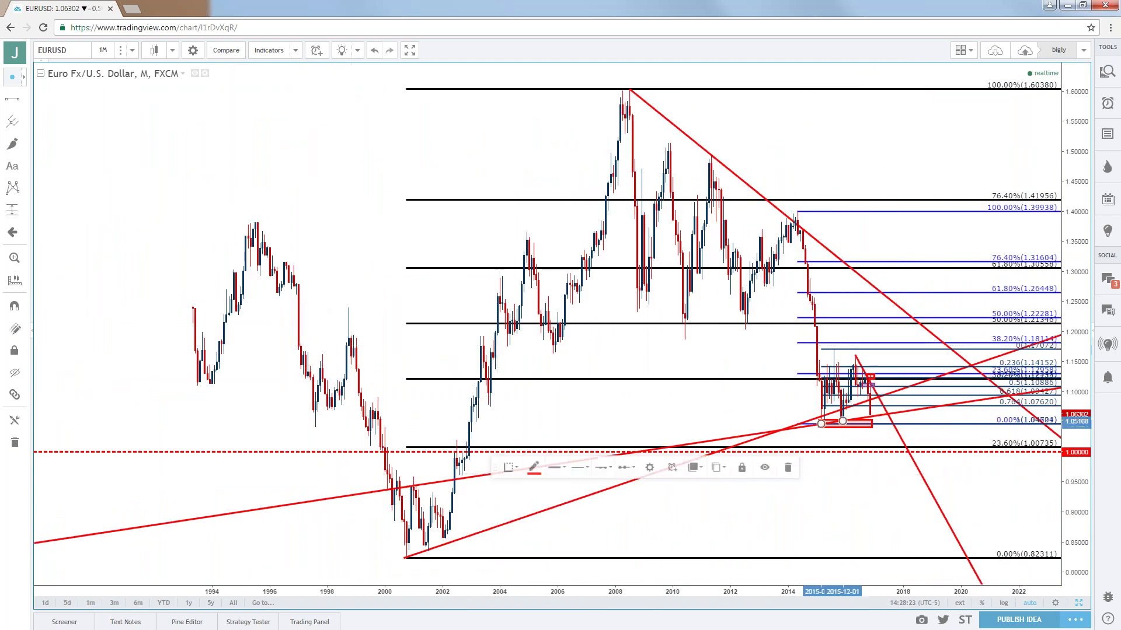
key("Delete")
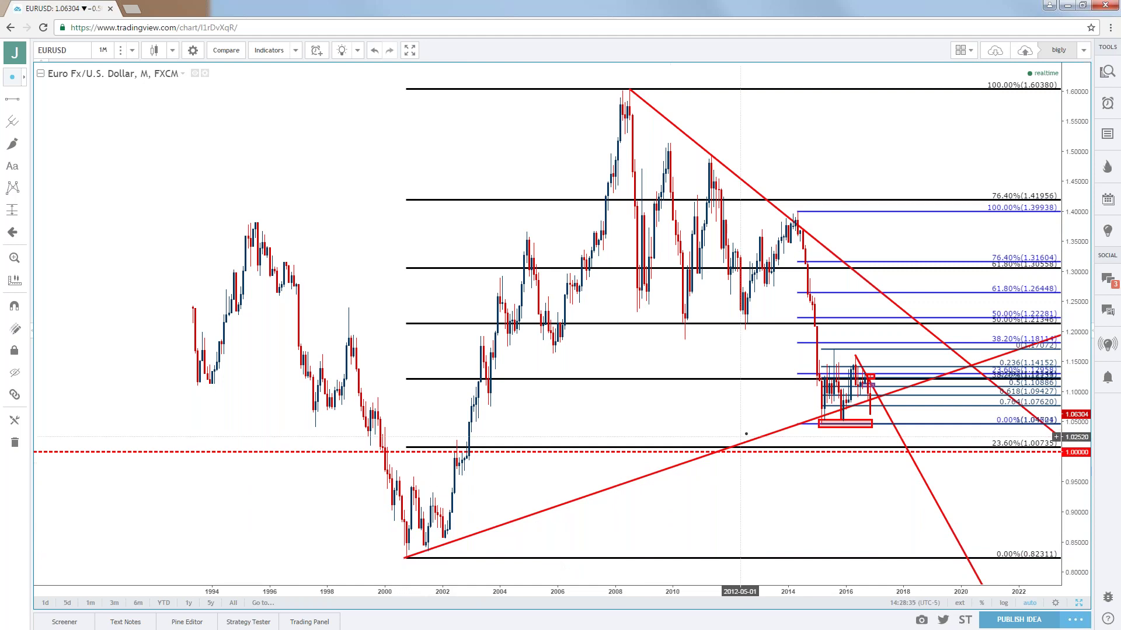
Zoom the monthly chart to review Fibonacci levels from 1.60380 down to 0.82311.
scroll(699, 404, "up", 2)
scroll(655, 473, "up", 2)
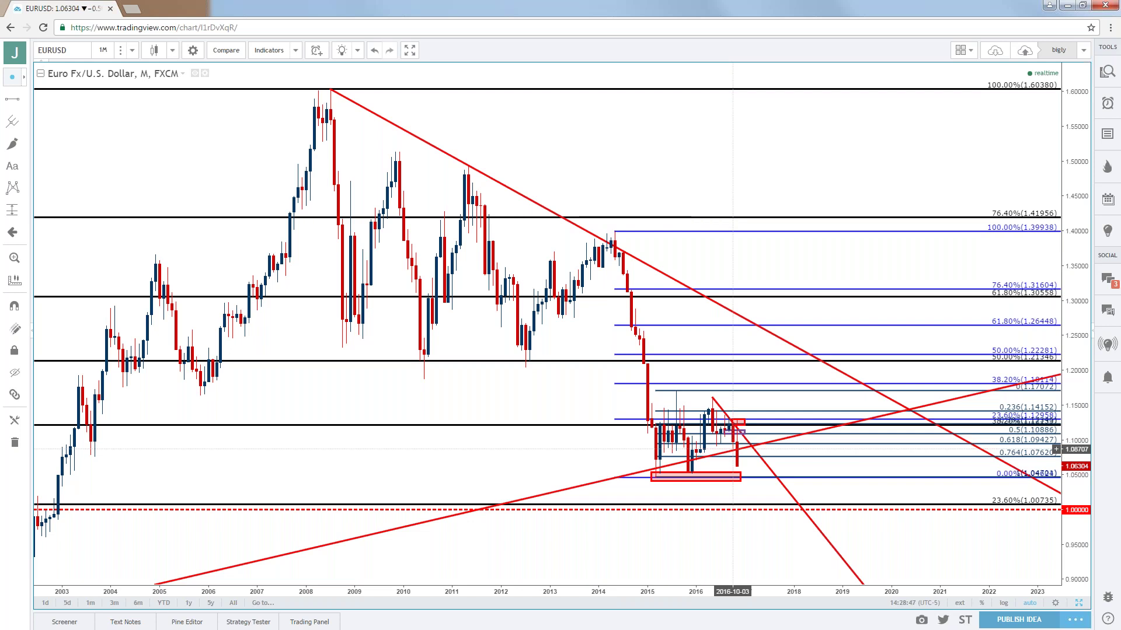
scroll(733, 450, "down", 3)
scroll(732, 449, "down", 2)
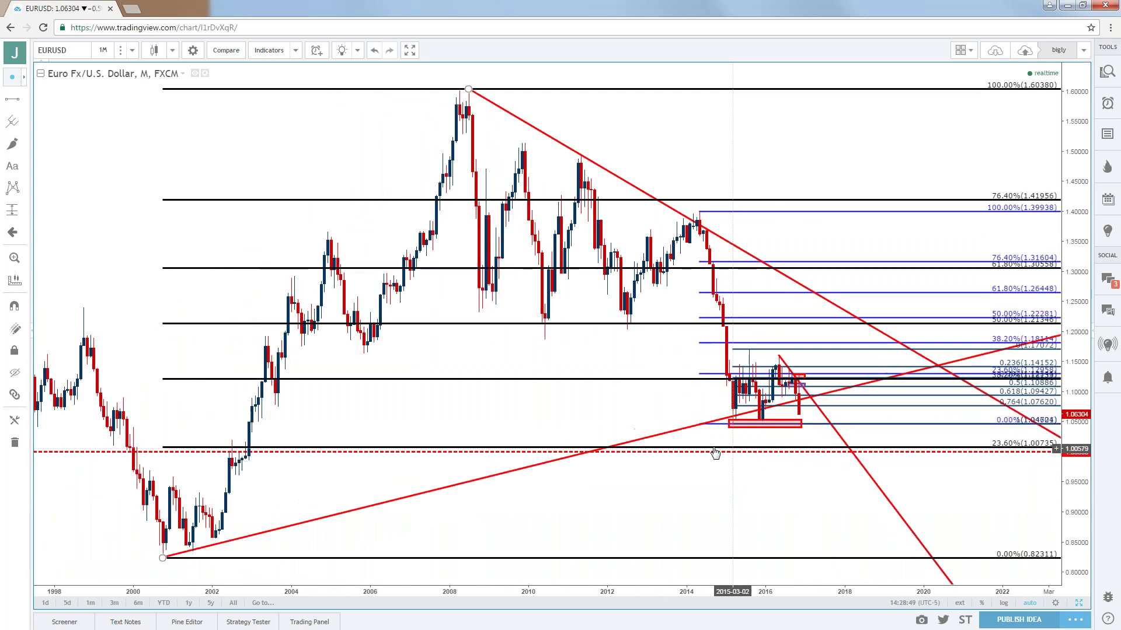
left_click(103, 50)
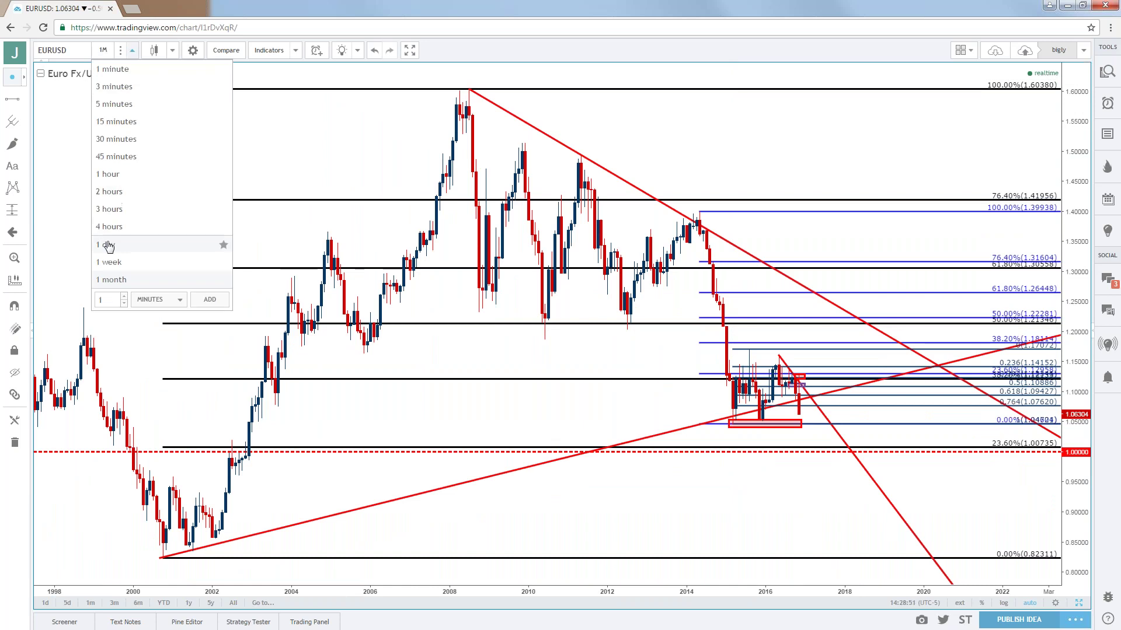
Set EURUSD to 1 day and pan back to show early 2015 through late 2016.
left_click(126, 244)
scroll(372, 353, "down", 1)
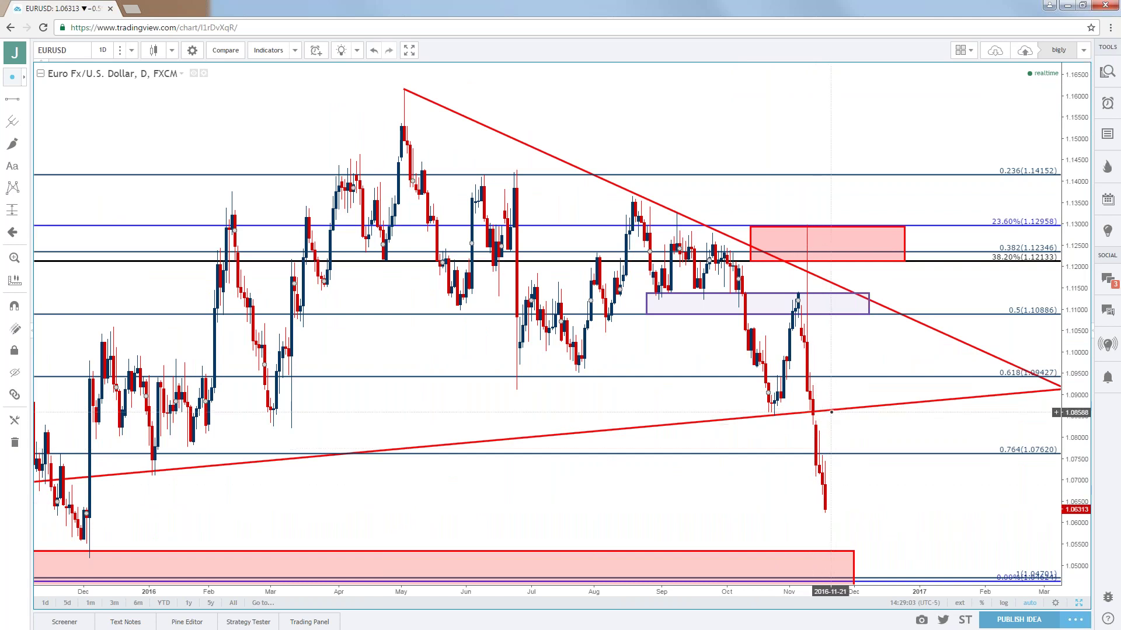
scroll(836, 417, "down", 2)
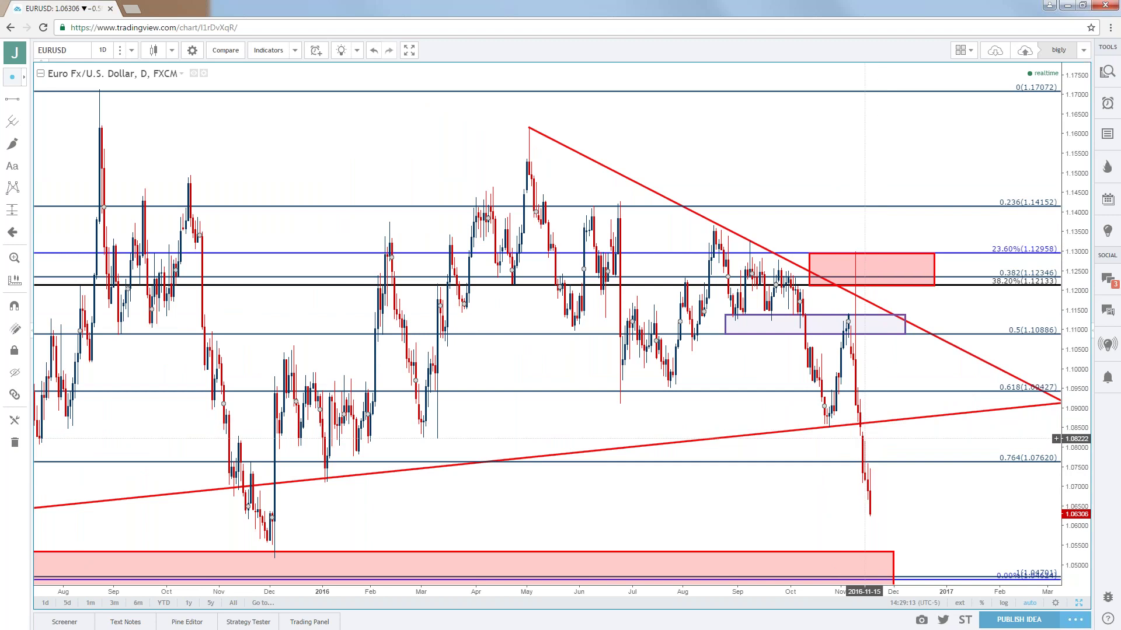
scroll(864, 438, "down", 2)
scroll(863, 436, "down", 3)
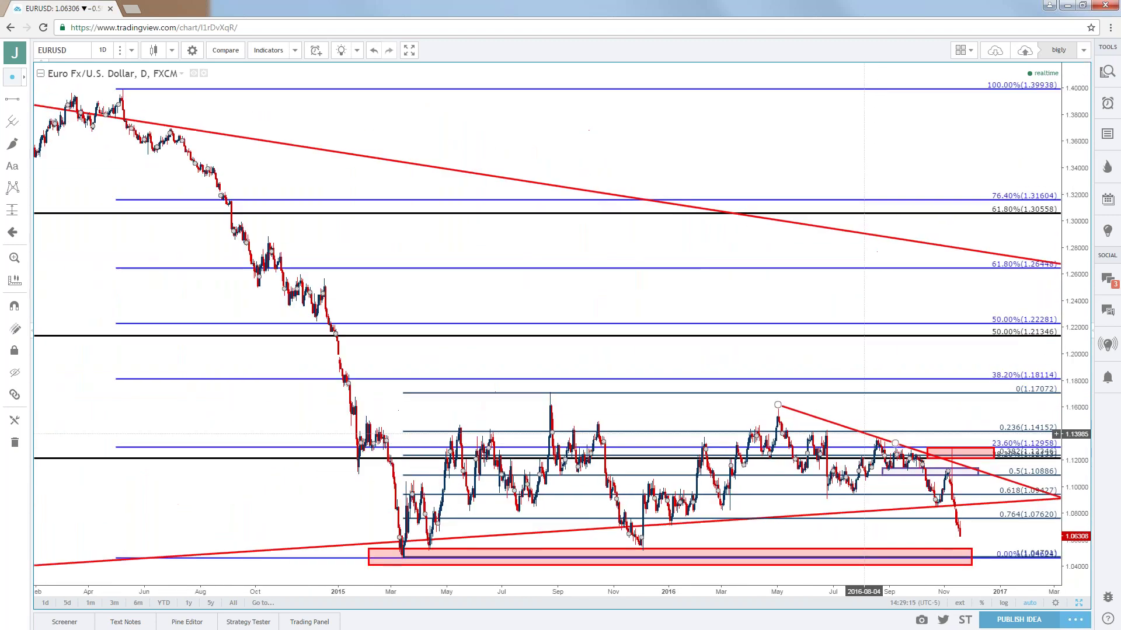
scroll(860, 433, "up", 1)
scroll(857, 446, "up", 1)
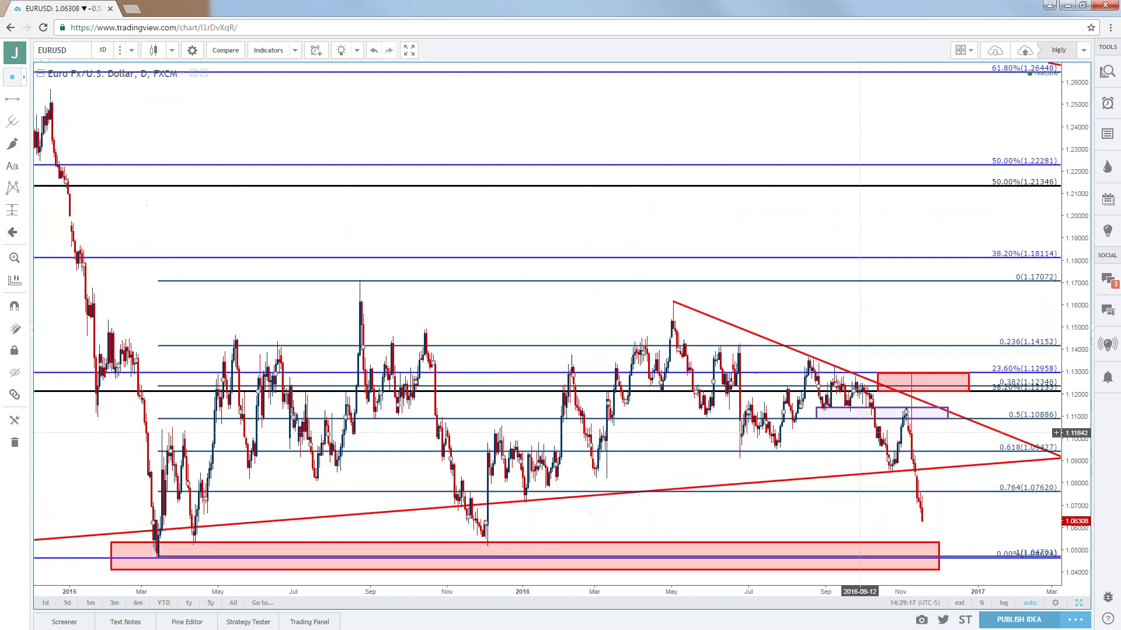
scroll(853, 461, "up", 1)
left_click_drag(850, 474, 883, 461)
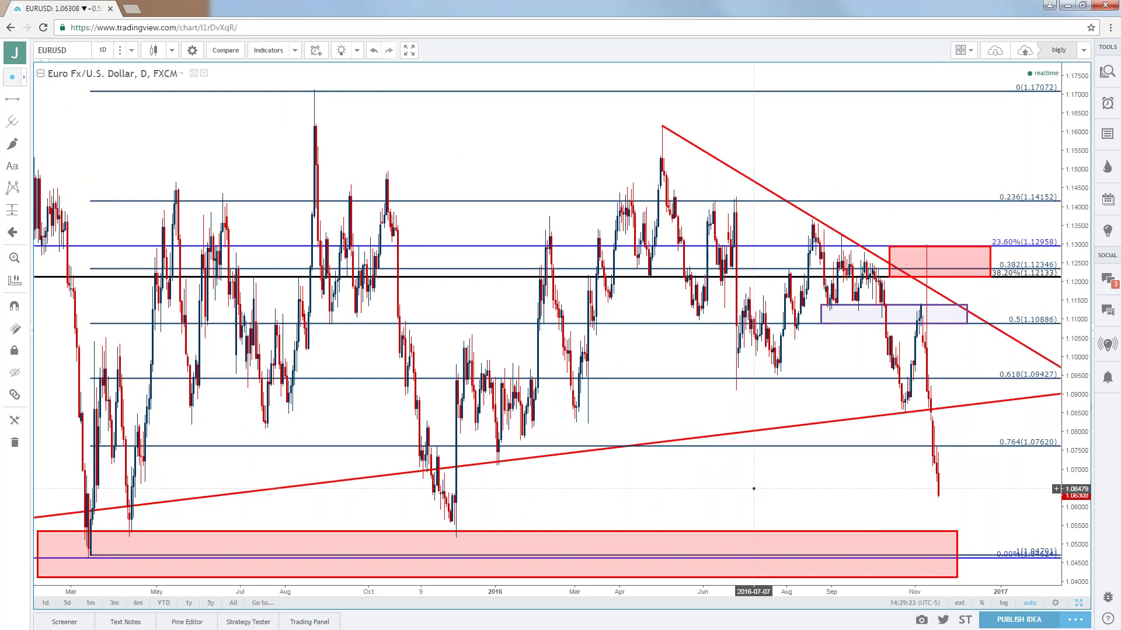
scroll(408, 467, "left", 2)
Mark the EURUSD daily chart with a horizontal line at 1.04612.
left_click(20, 101)
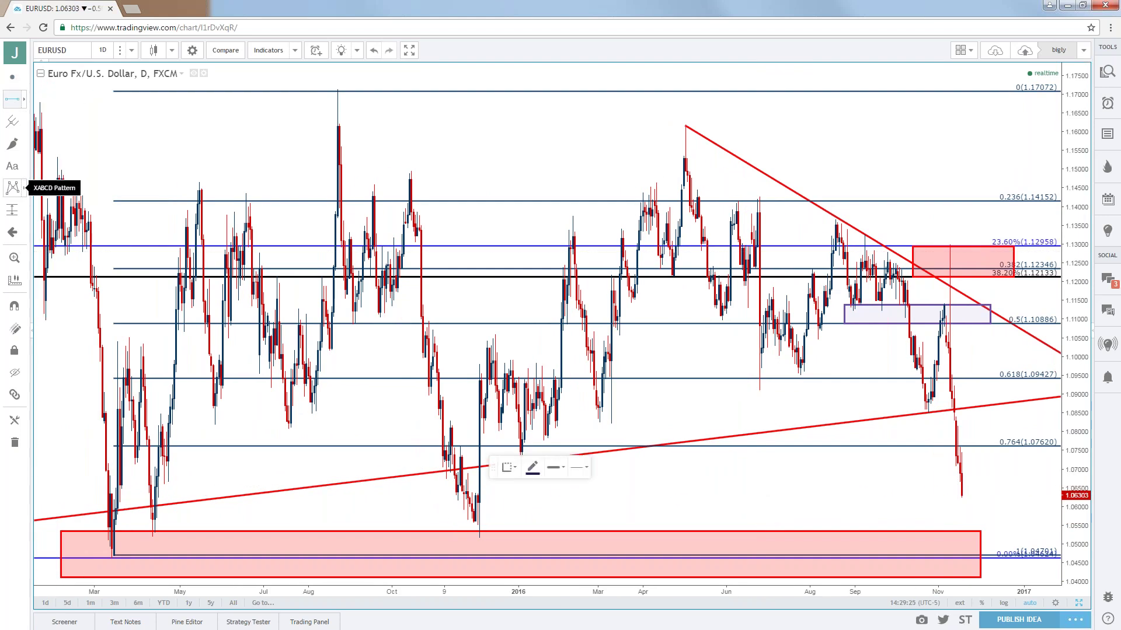
left_click(112, 559)
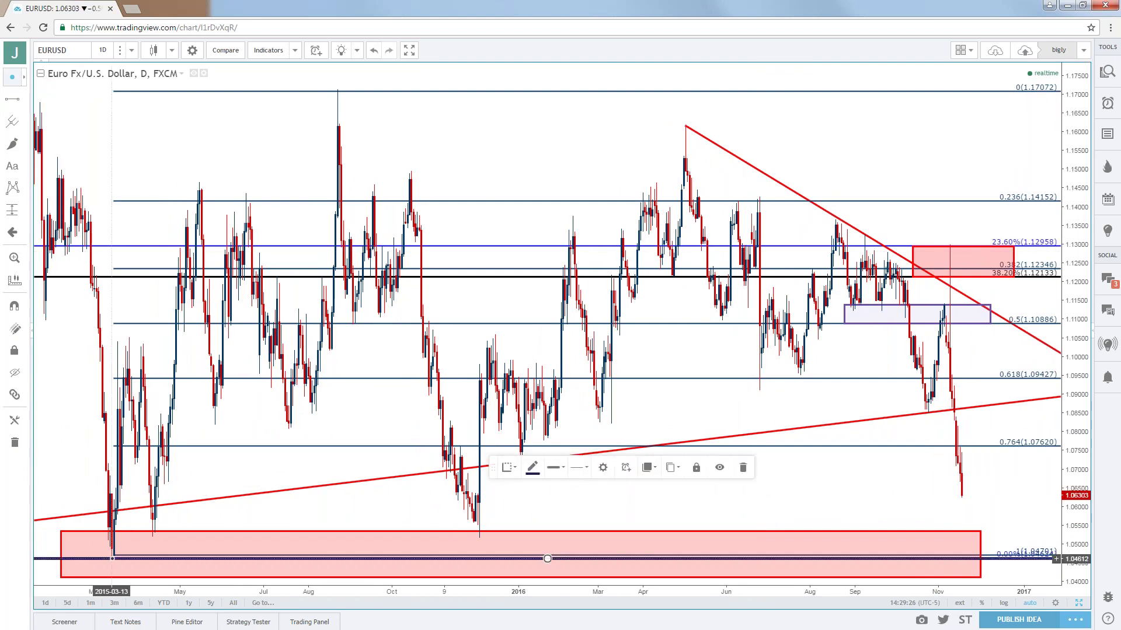
left_click_drag(111, 559, 135, 565)
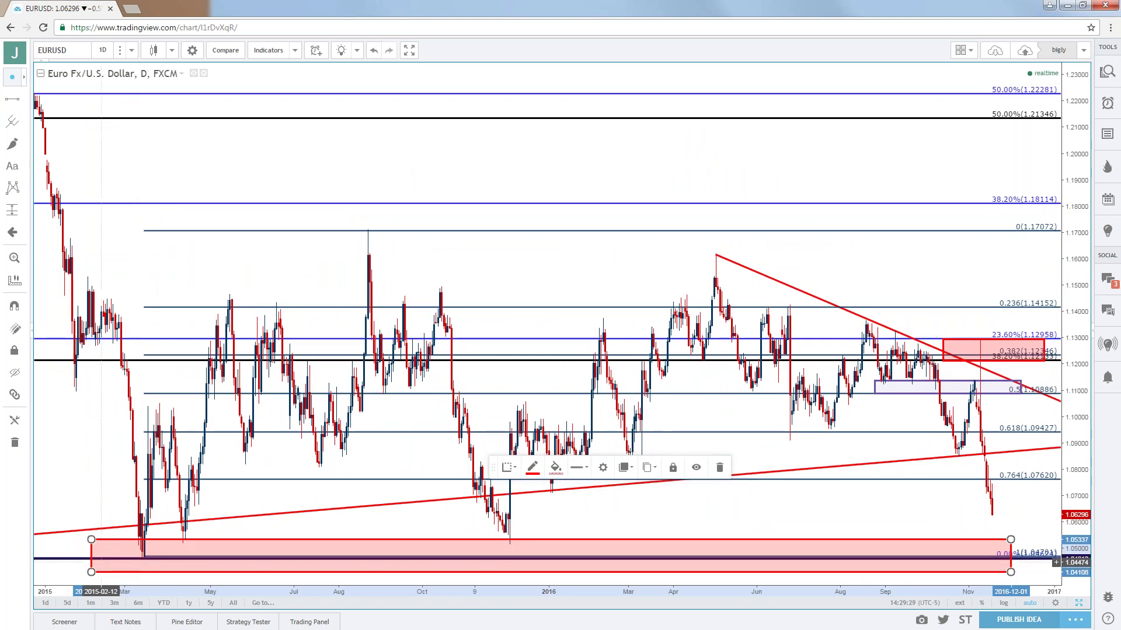
left_click(68, 560)
left_click(67, 569)
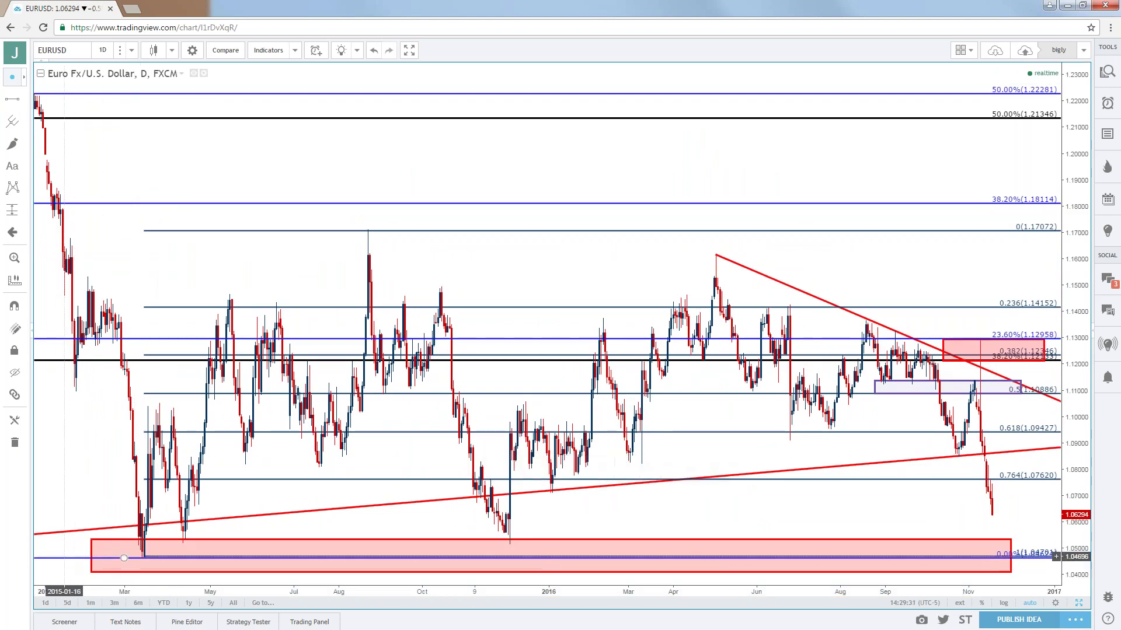
Draw a trend line from the March 2015 low (1.04624) to the December 2015 low (1.05168), then open its settings.
left_click(24, 100)
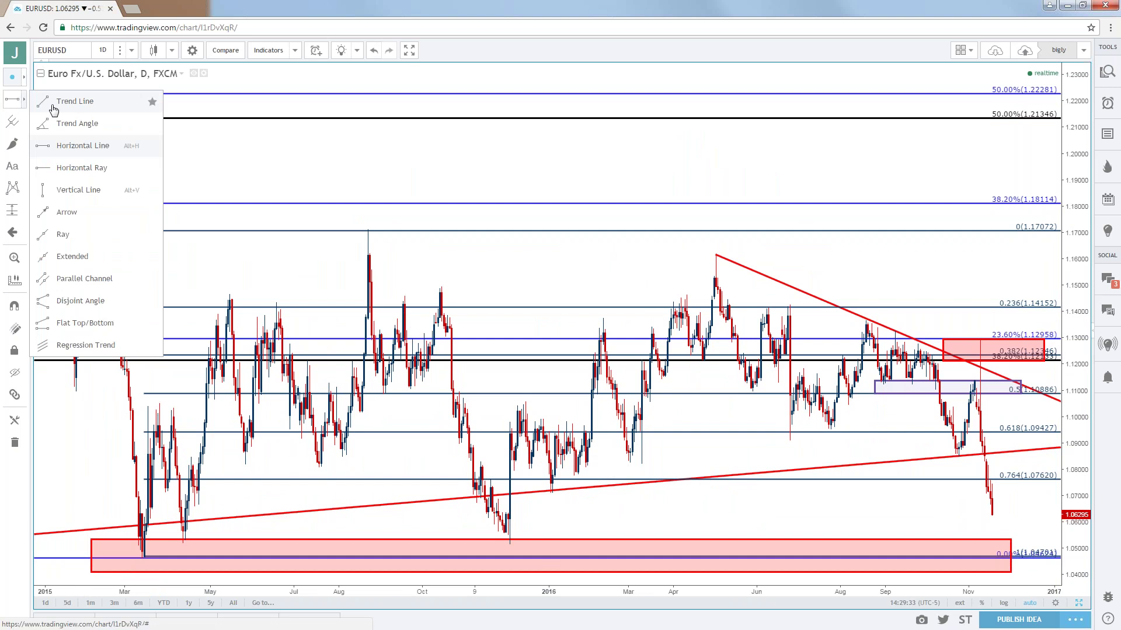
left_click(74, 101)
left_click(14, 305)
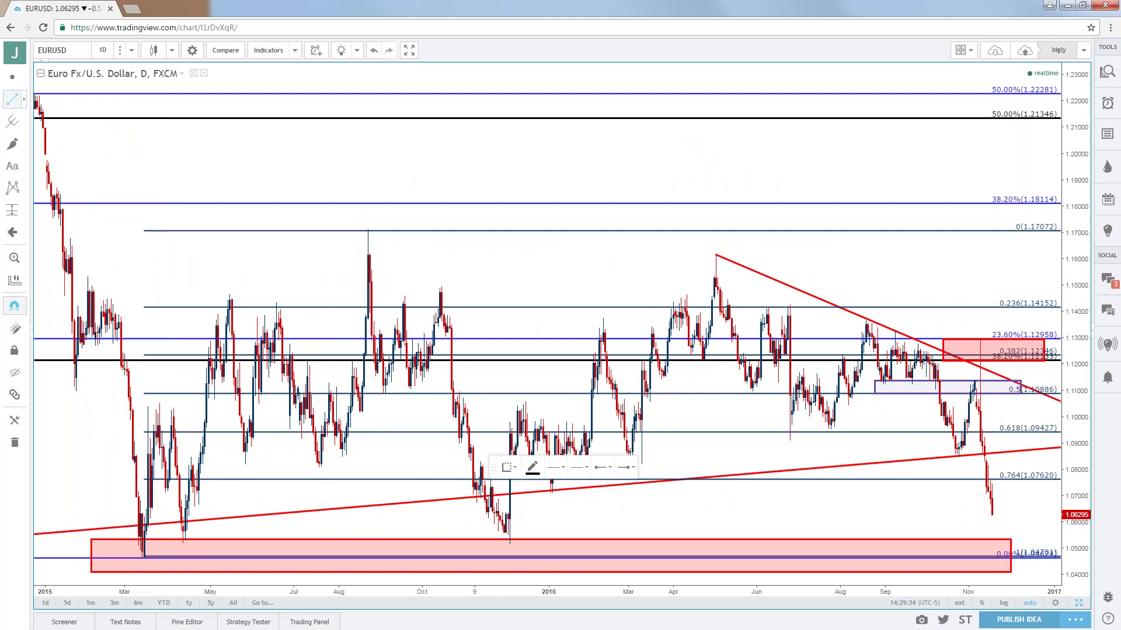
left_click(141, 558)
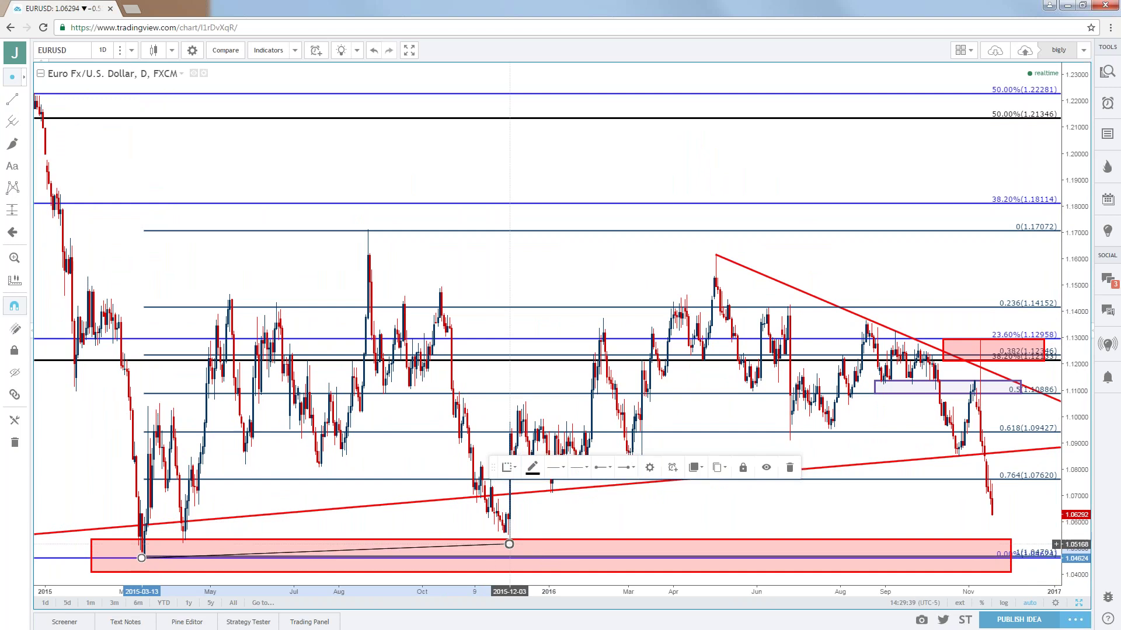
left_click(508, 534)
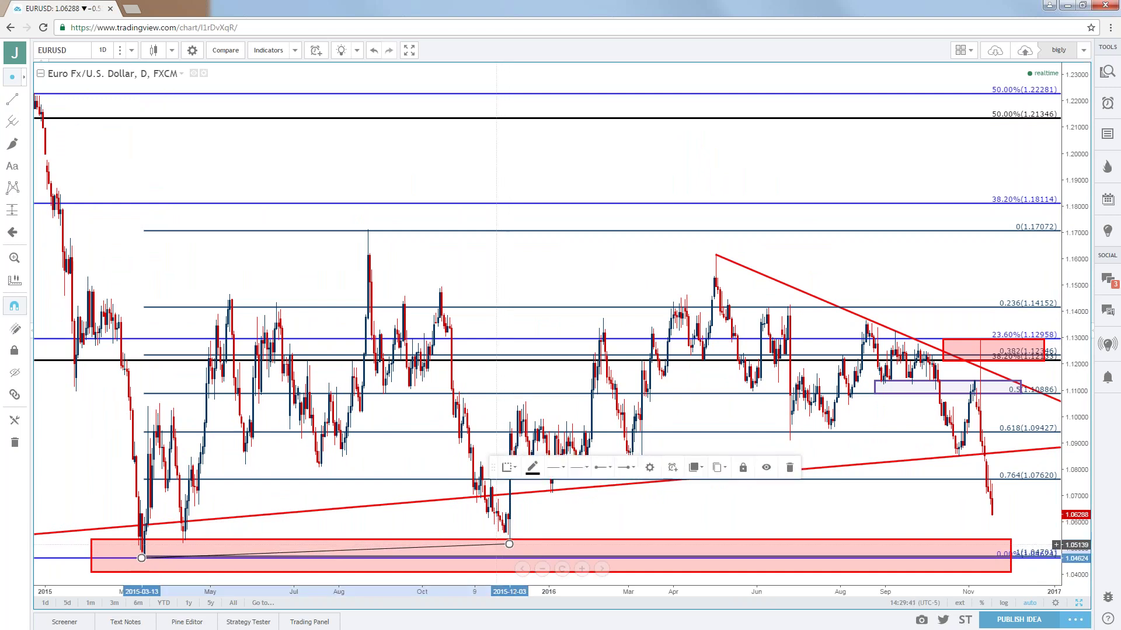
double_click(496, 545)
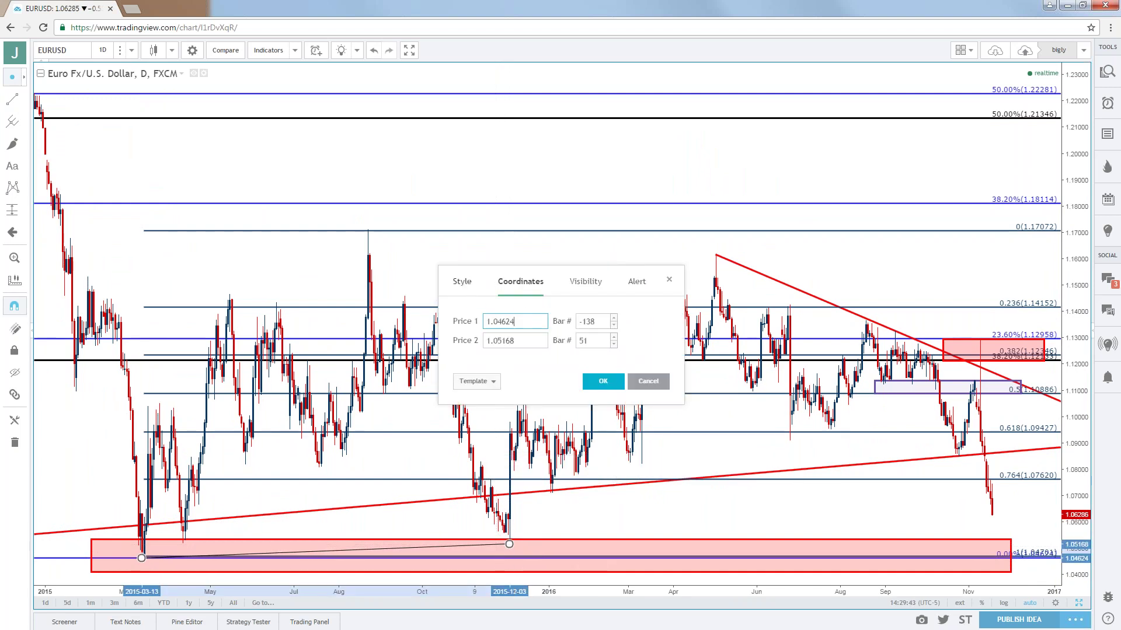
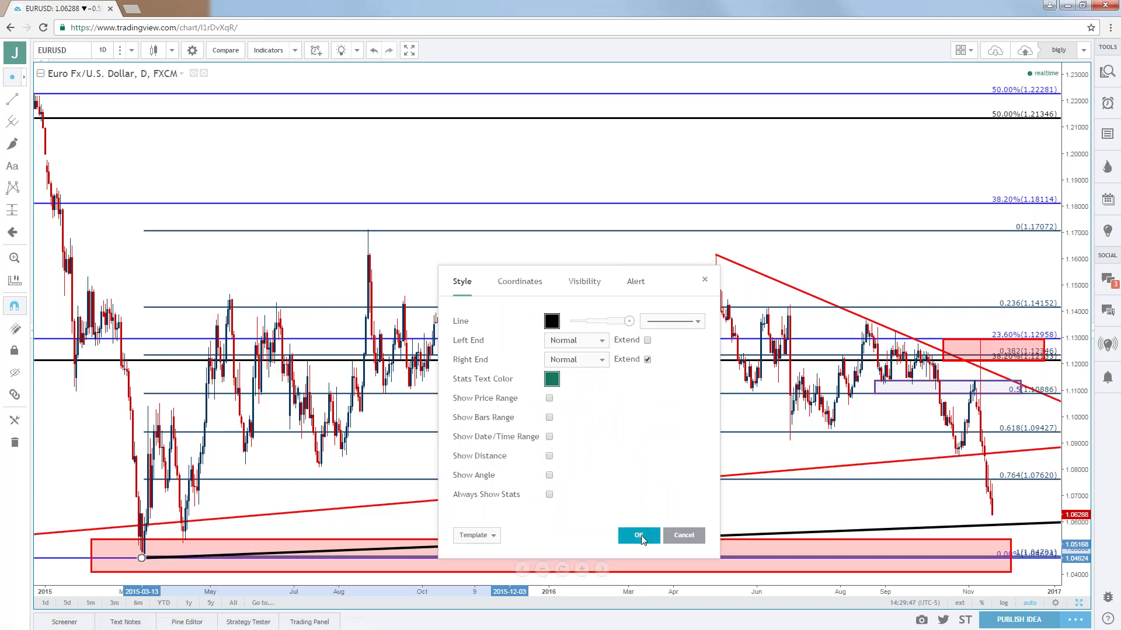
Apply the Fibonacci line style settings and return to the EURUSD daily chart.
left_click(639, 536)
scroll(828, 506, "up", 3)
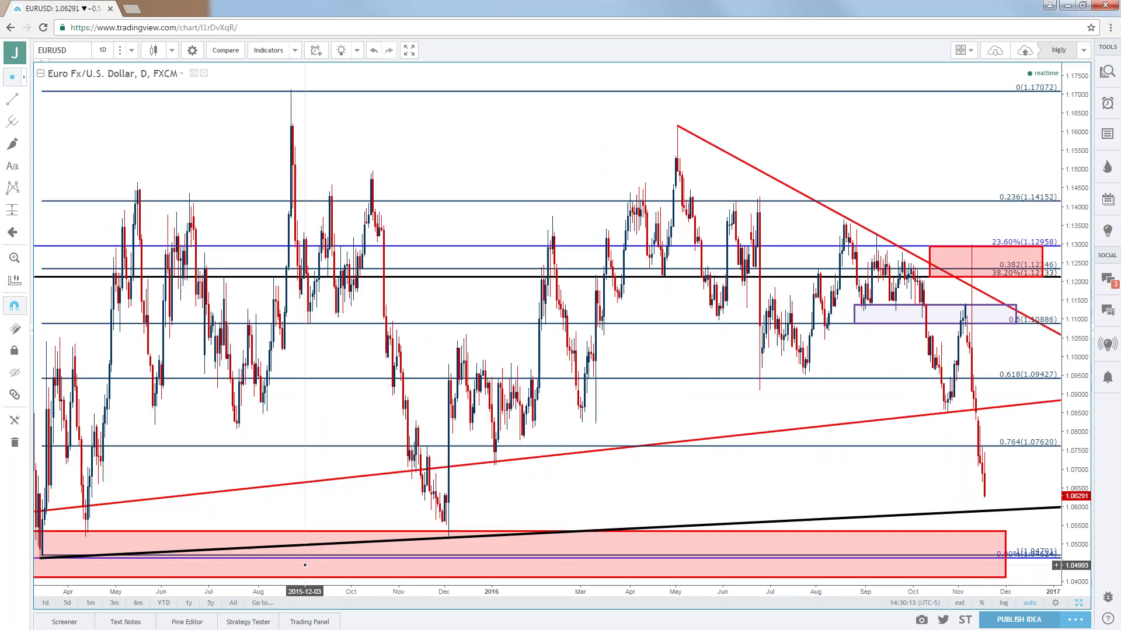
Zoom EURUSD out to mid-2014 and select the red demand zone and Fibonacci retracement.
scroll(305, 565, "down", 3)
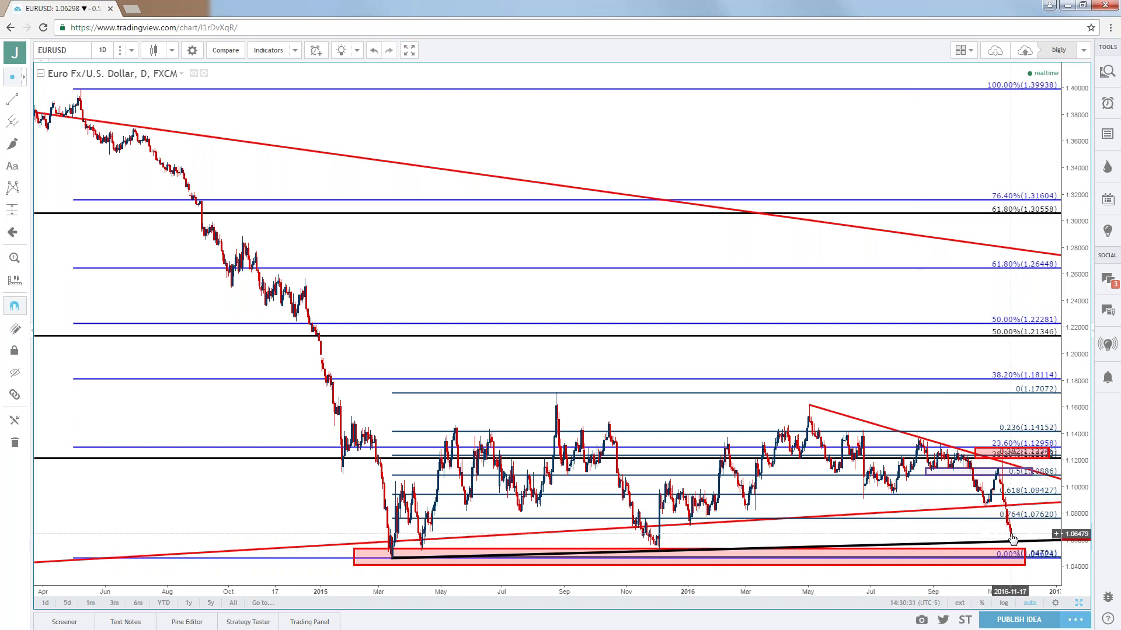
left_click(1021, 556)
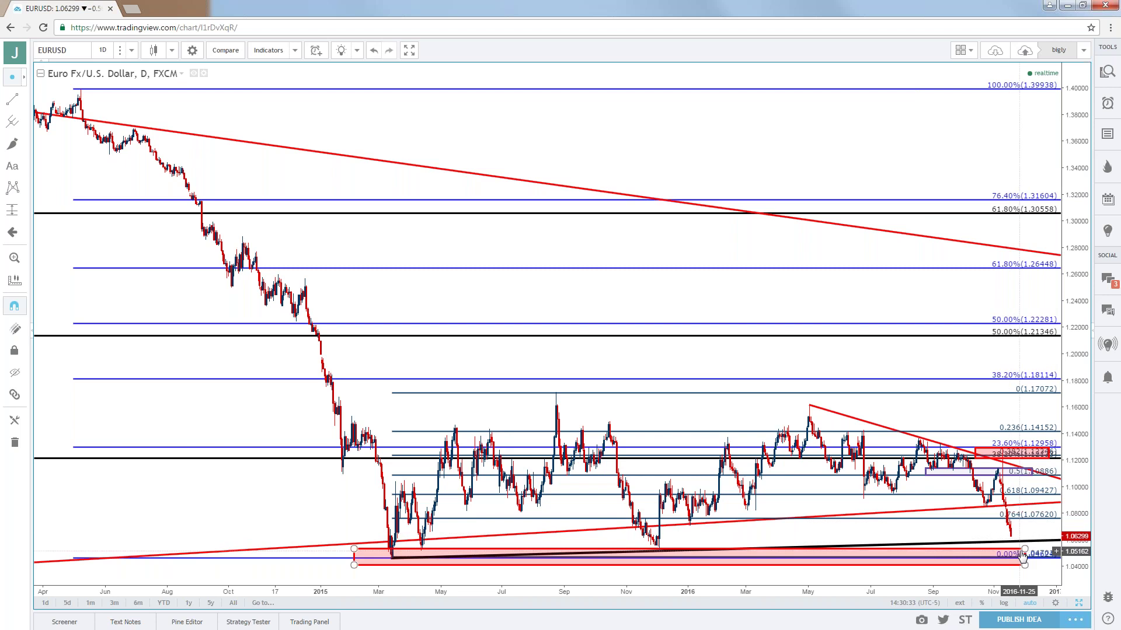
left_click(1020, 558)
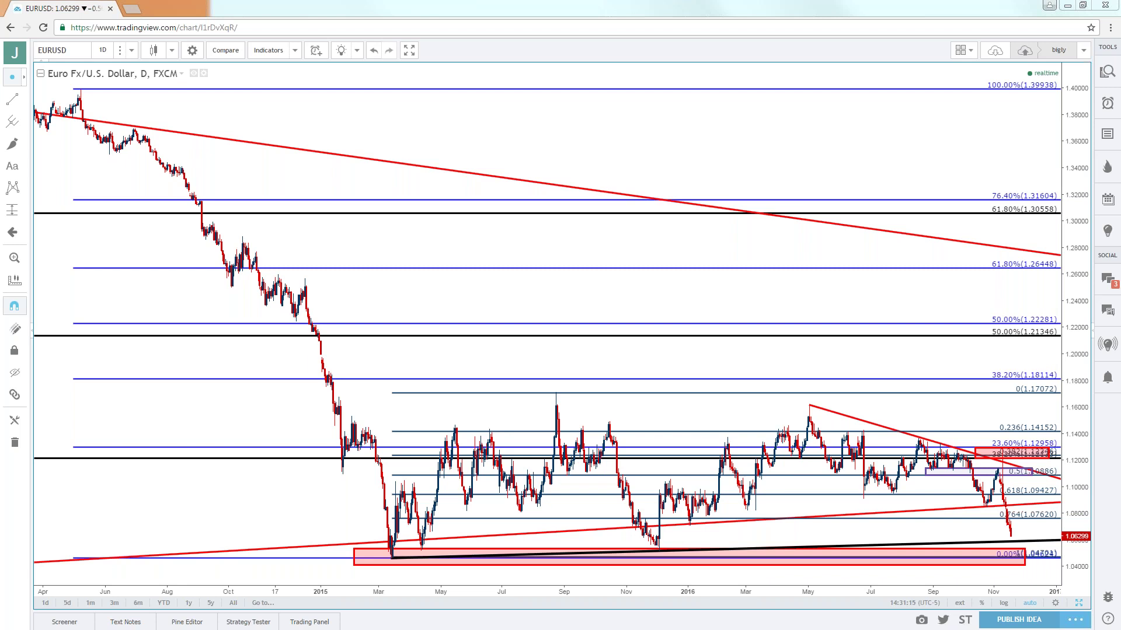
left_click(77, 51)
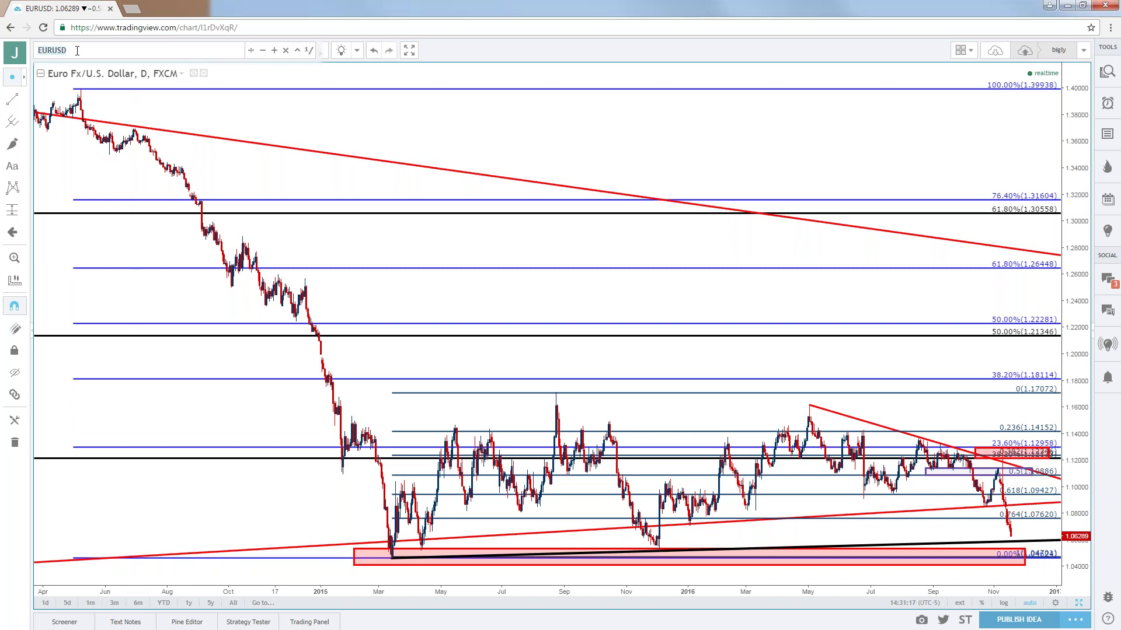
Load the DXY chart and select its red supply zone just above 100.
type("DXY")
key("Return")
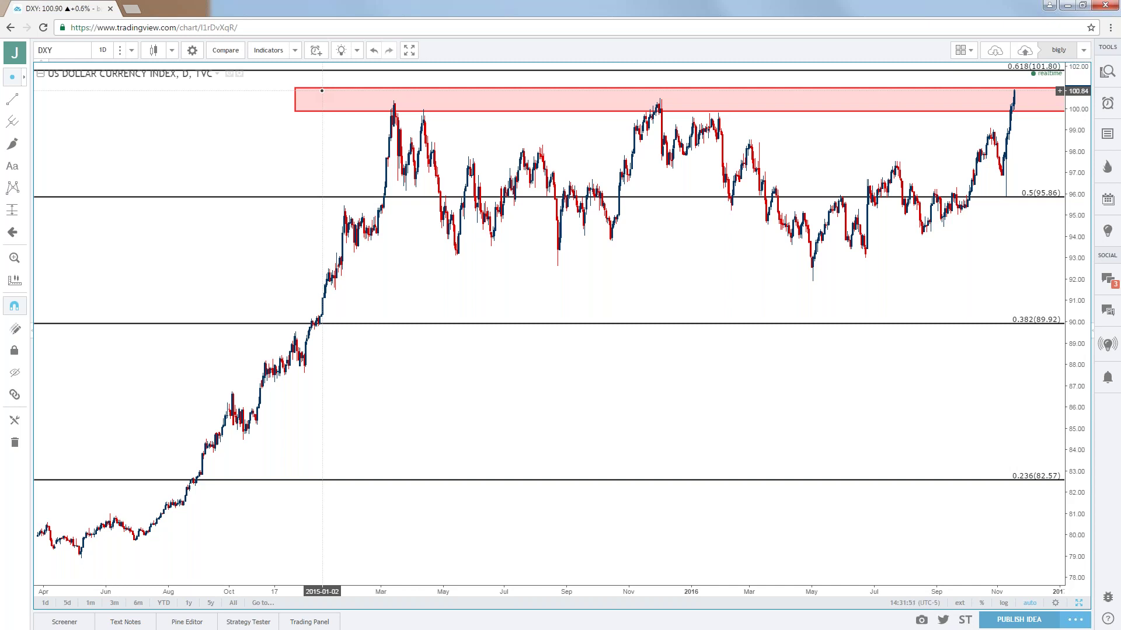
left_click(618, 95)
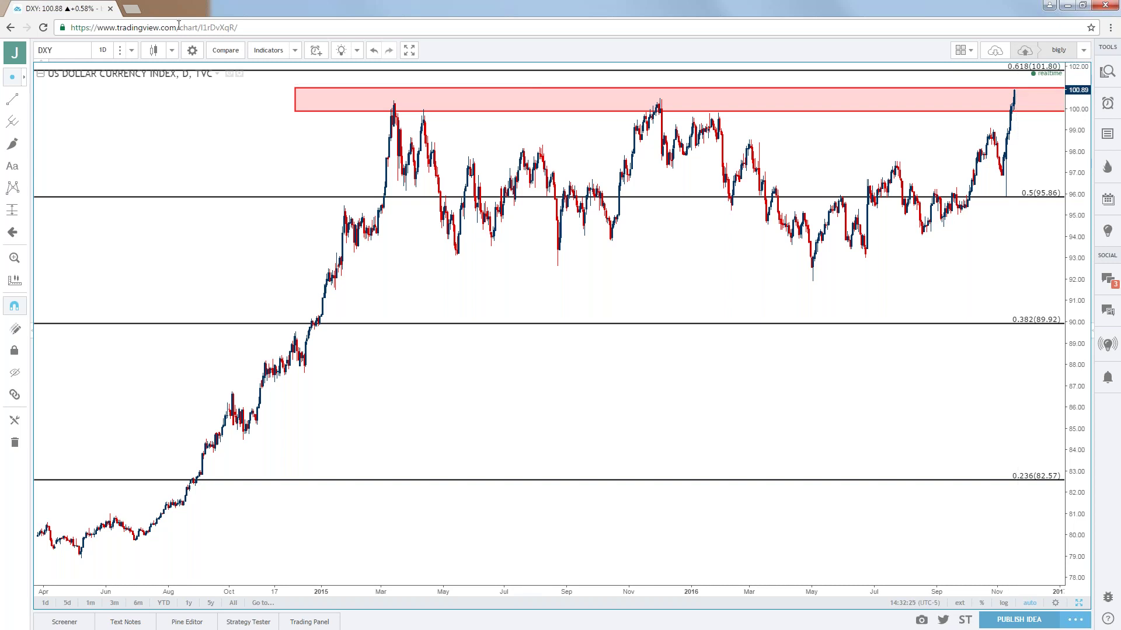
Load the GBPUSD, DXY and then USDJPY charts in turn.
left_click(78, 51)
type("GBPUSD")
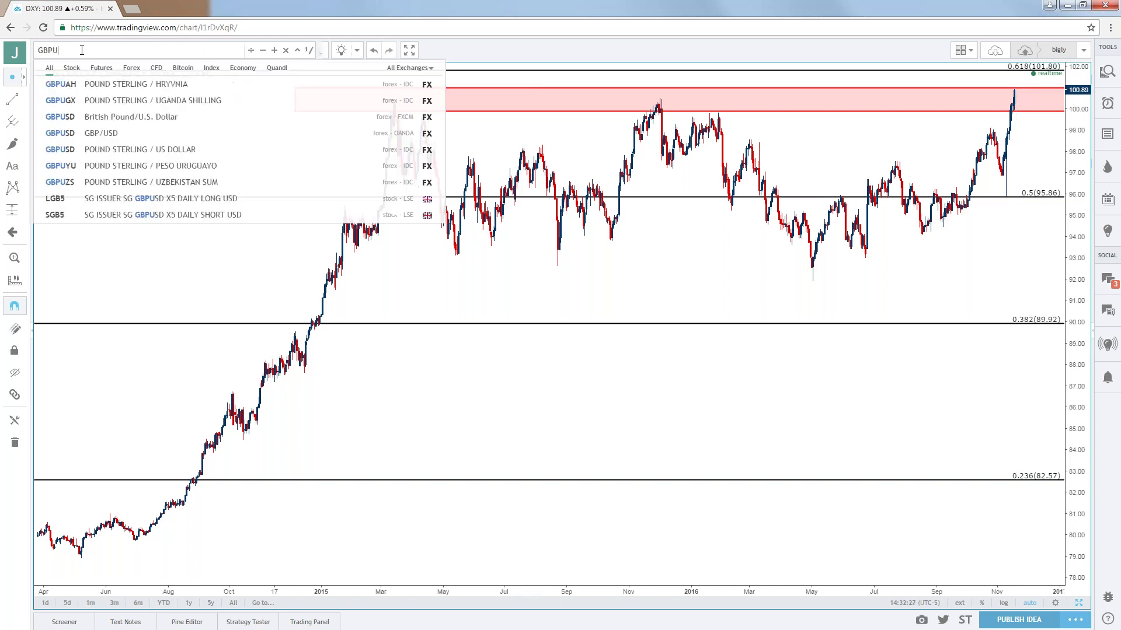
key("Return")
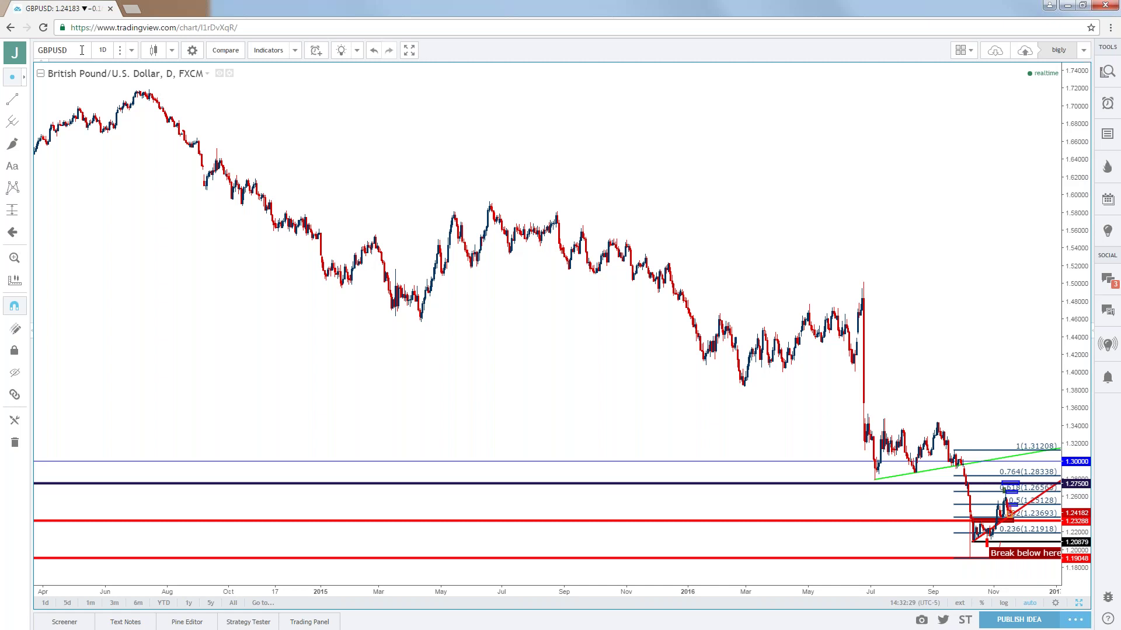
left_click(81, 50)
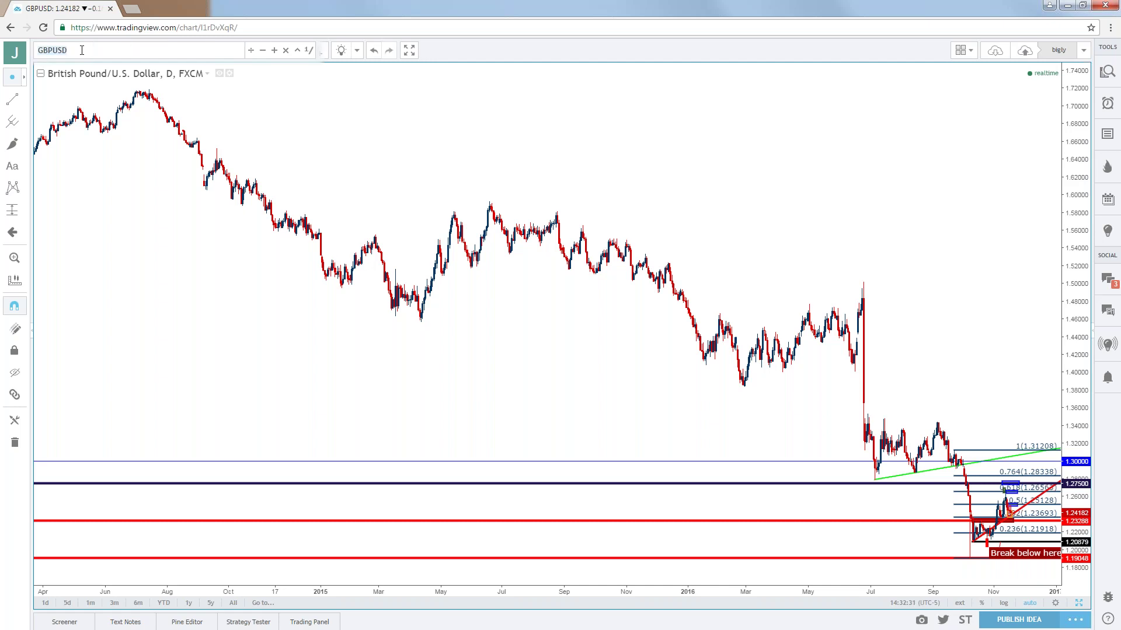
type("DXY")
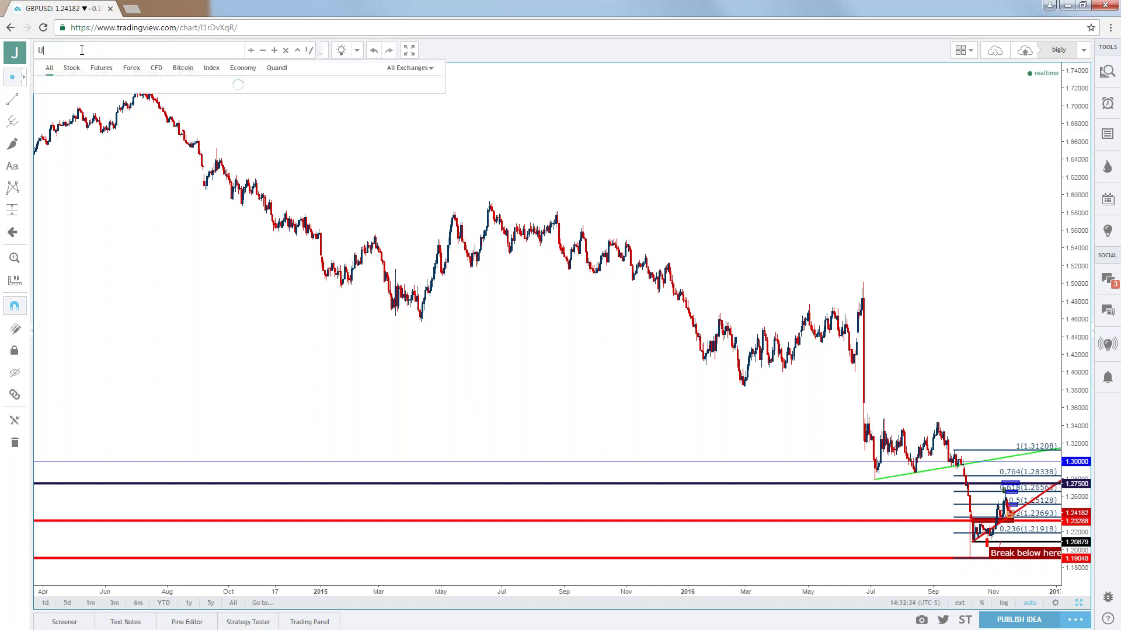
key("Return")
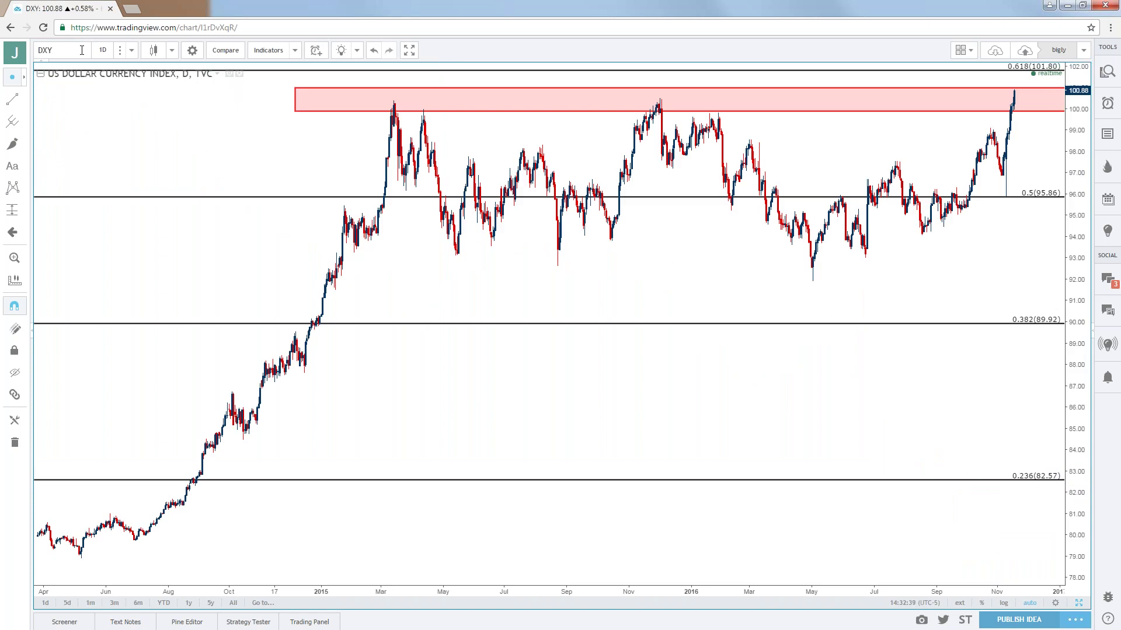
left_click(82, 50)
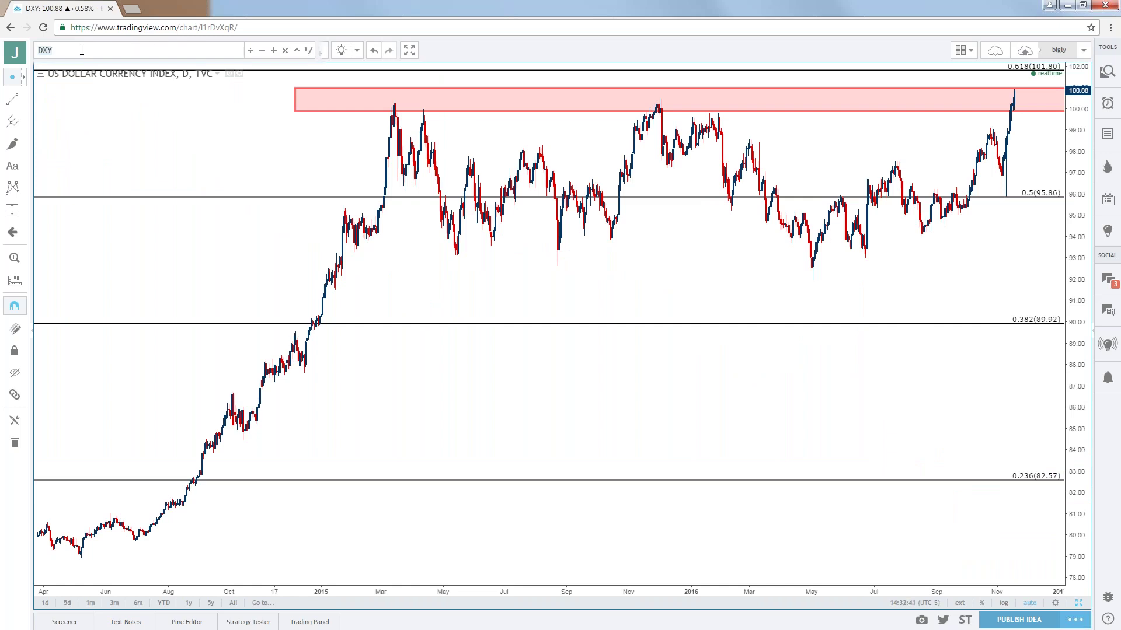
type("USDJPY")
key("Return")
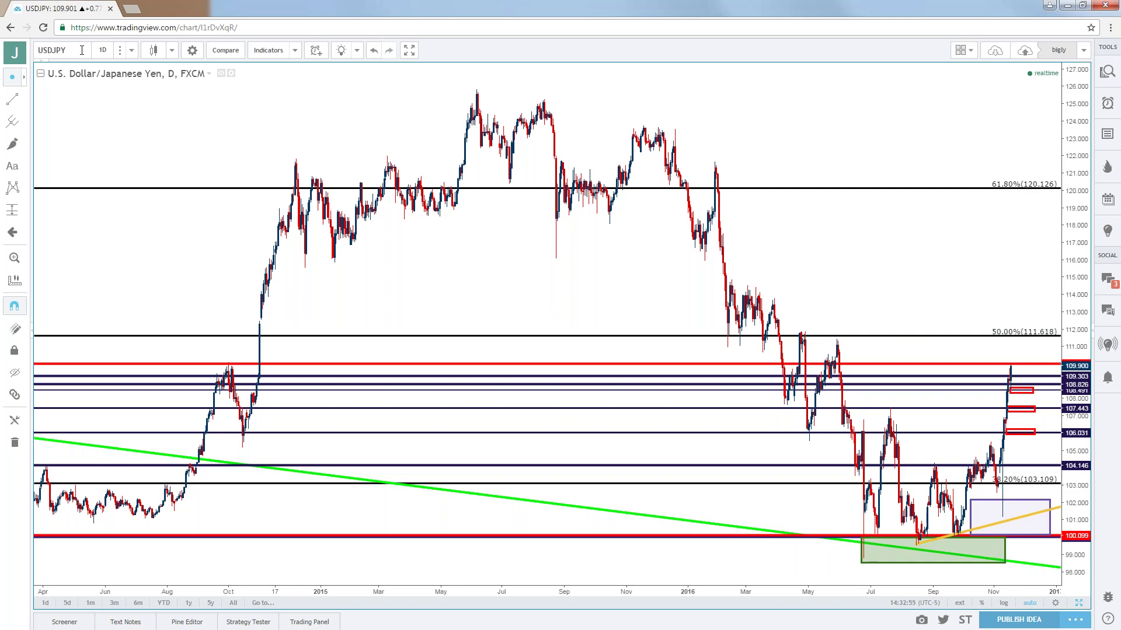
left_click(63, 50)
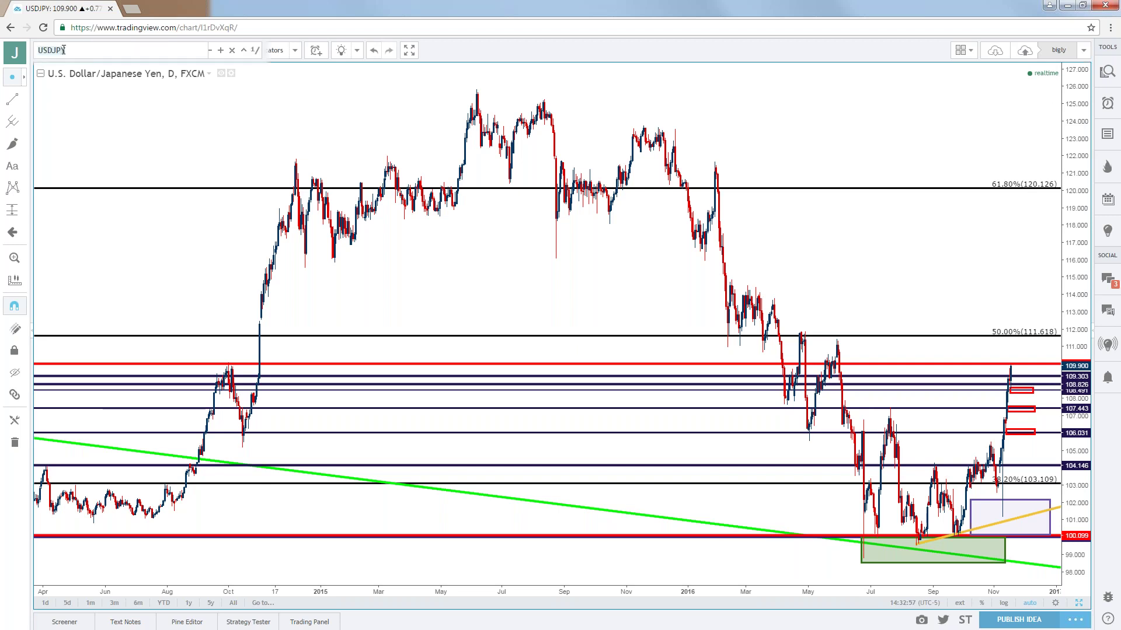
Switch the chart back to DXY, the dollar index.
type("dxy")
key("Return")
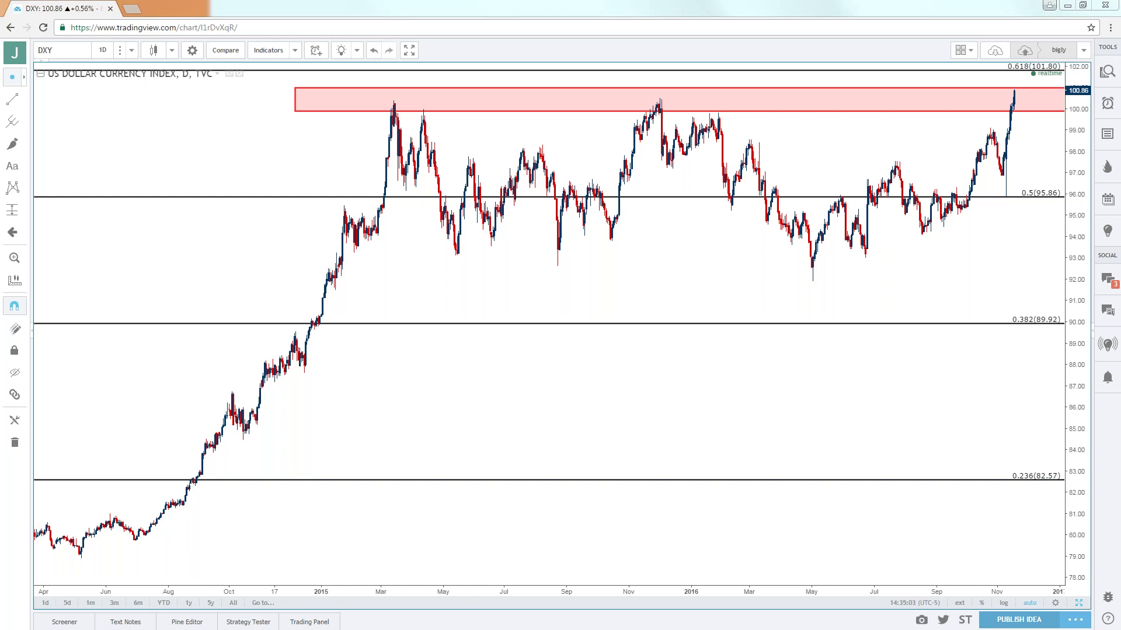
Zoom around the DXY chart, then bring up the DailyFX article on strong U.S. data.
scroll(409, 467, "down", 3)
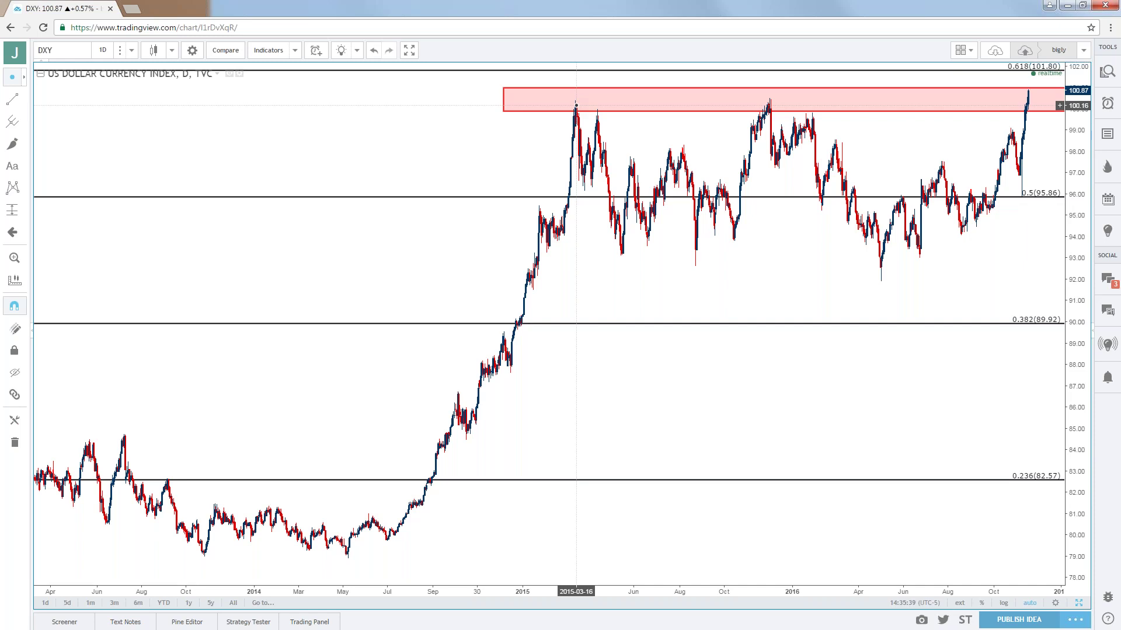
scroll(729, 124, "up", 2)
scroll(729, 127, "up", 1)
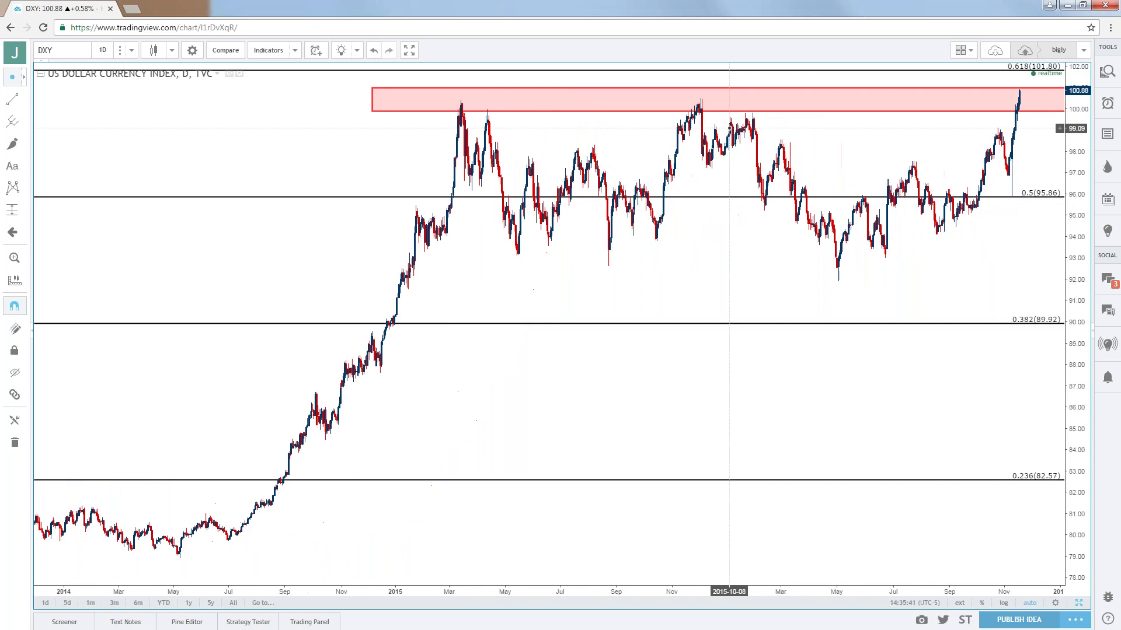
scroll(730, 133, "up", 1)
scroll(729, 134, "up", 1)
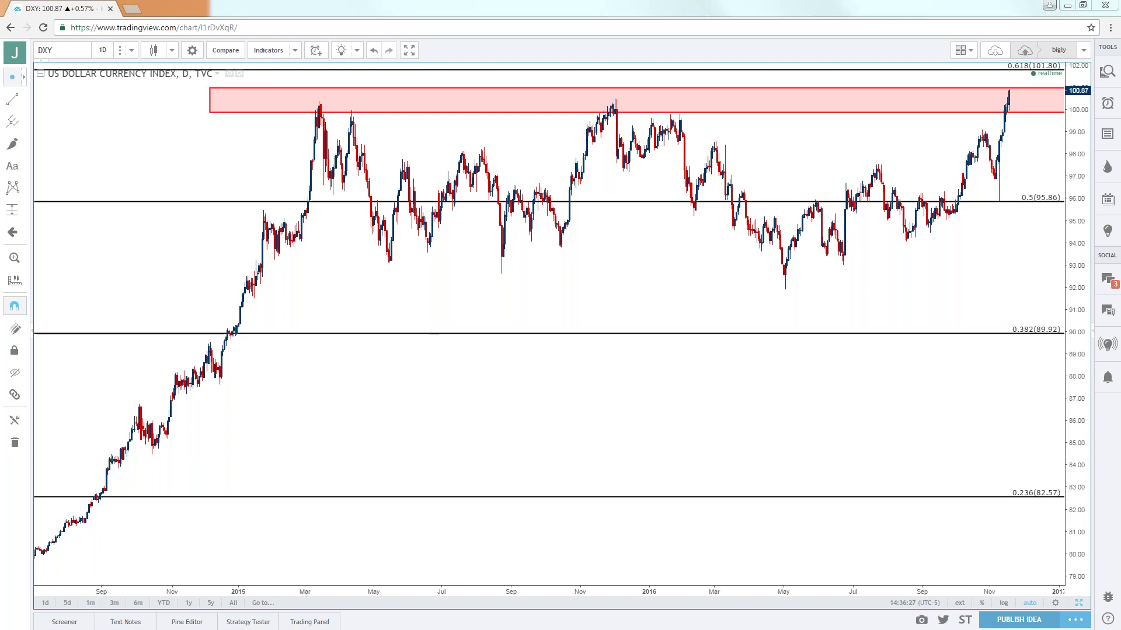
key("alt+Tab")
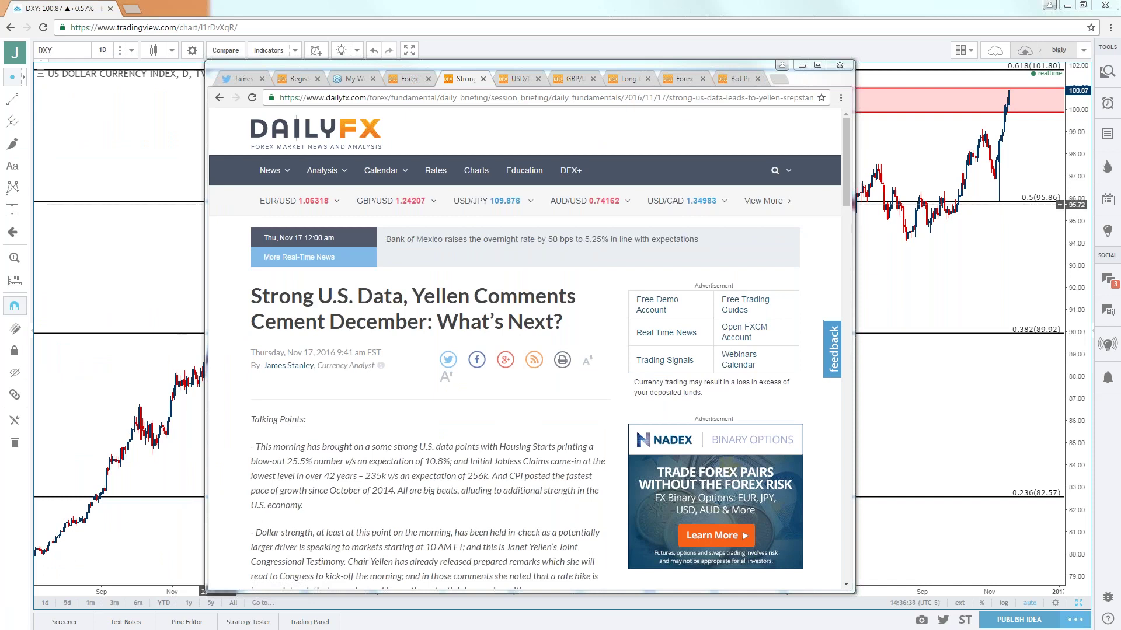
Minimize the DailyFX article window to reveal the DXY chart again.
key("super+Down")
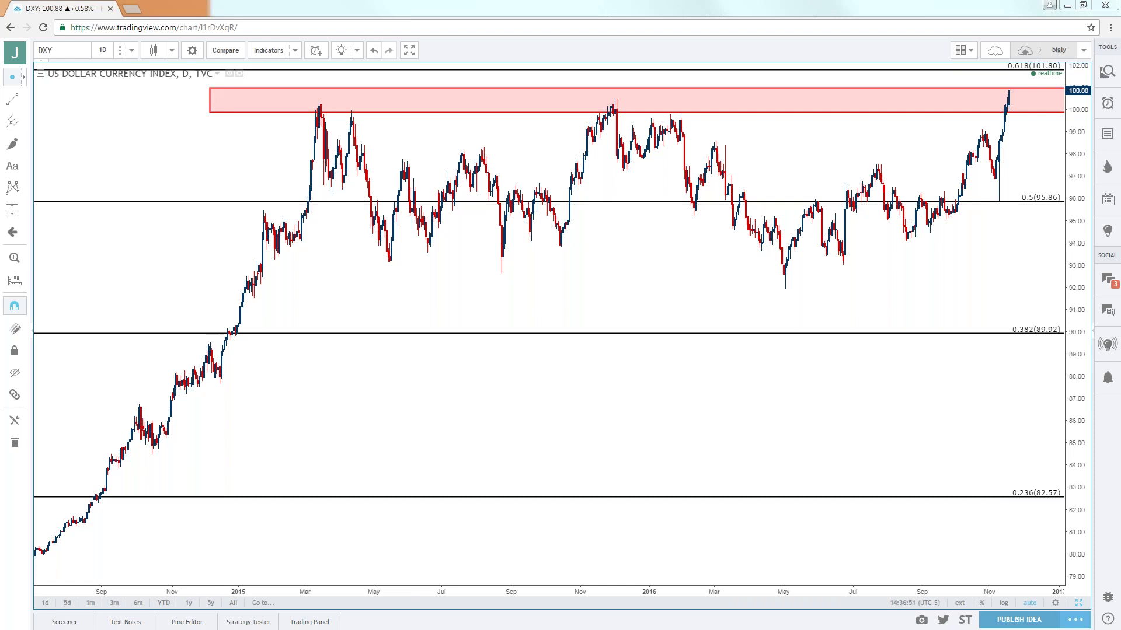
Load the USDJPY daily chart.
left_click(61, 50)
type("USDJPY")
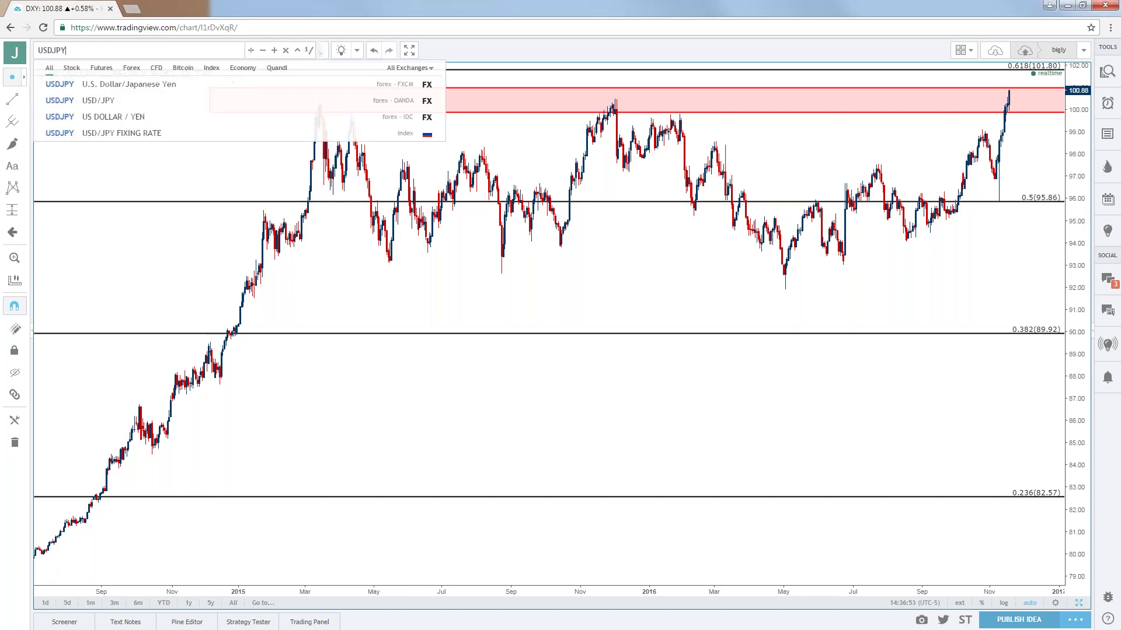
key("Return")
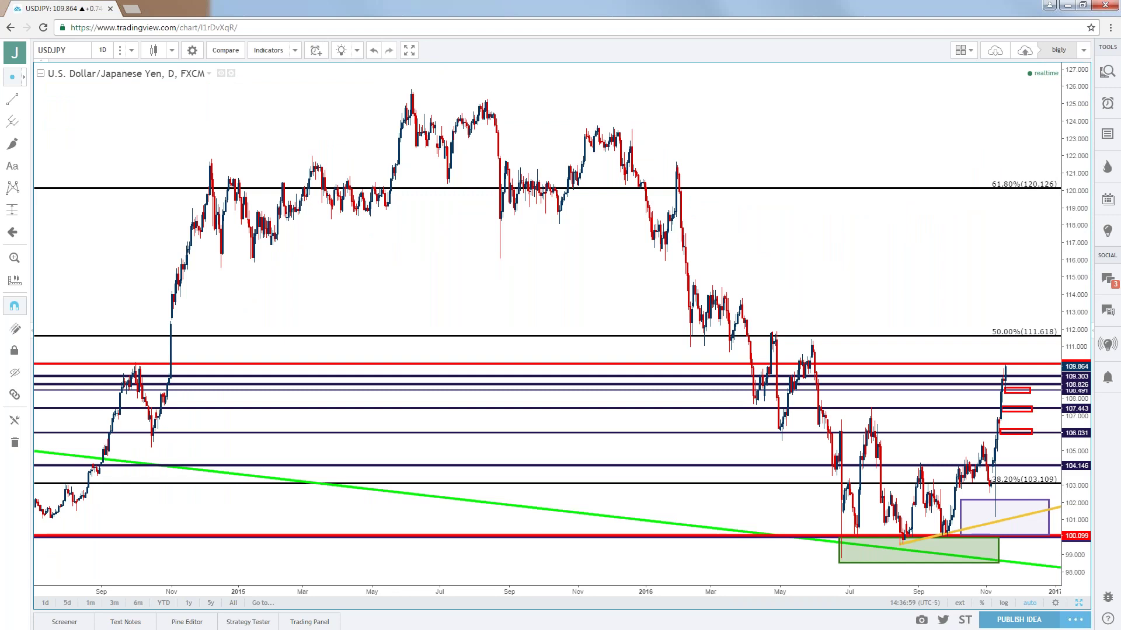
Zoom the USDJPY daily chart in on price action since May.
scroll(144, 108, "up", 3)
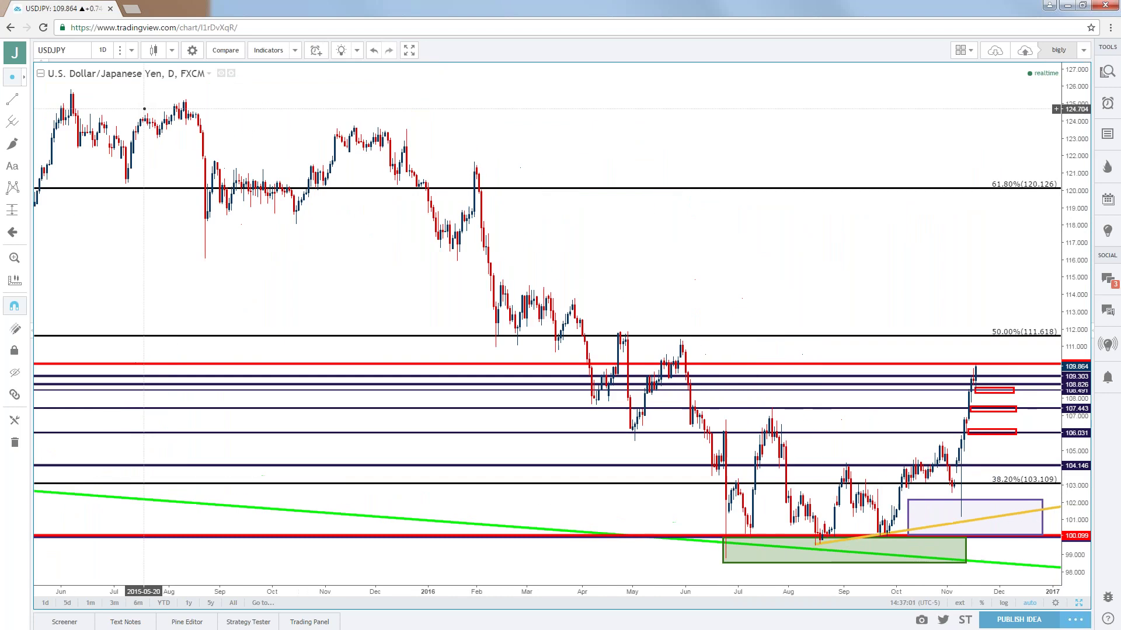
left_click(131, 50)
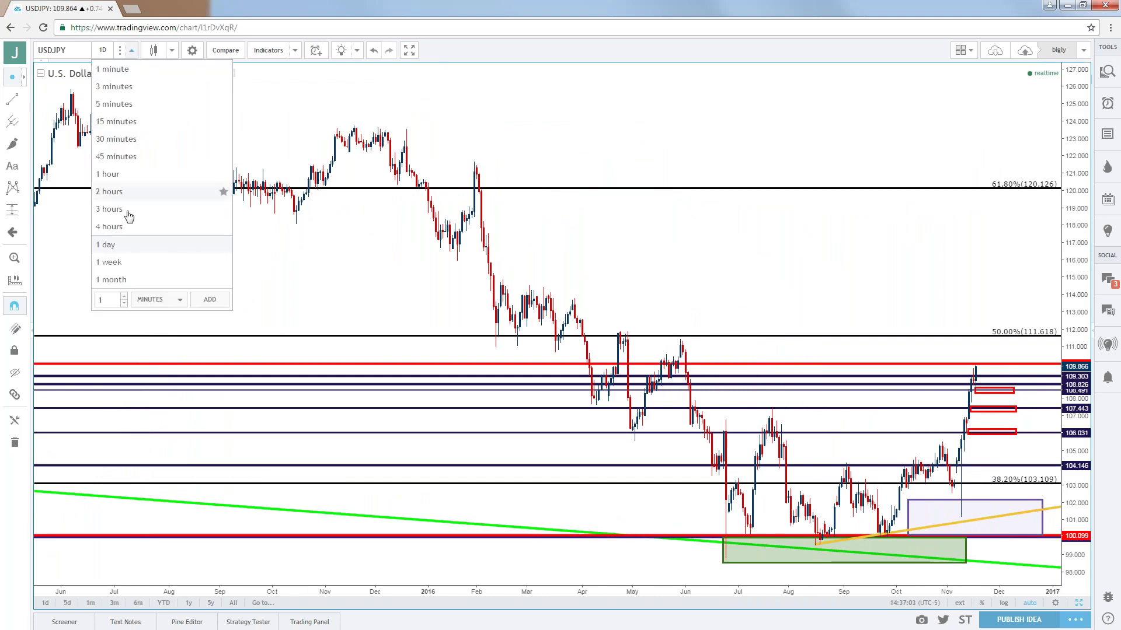
left_click(125, 244)
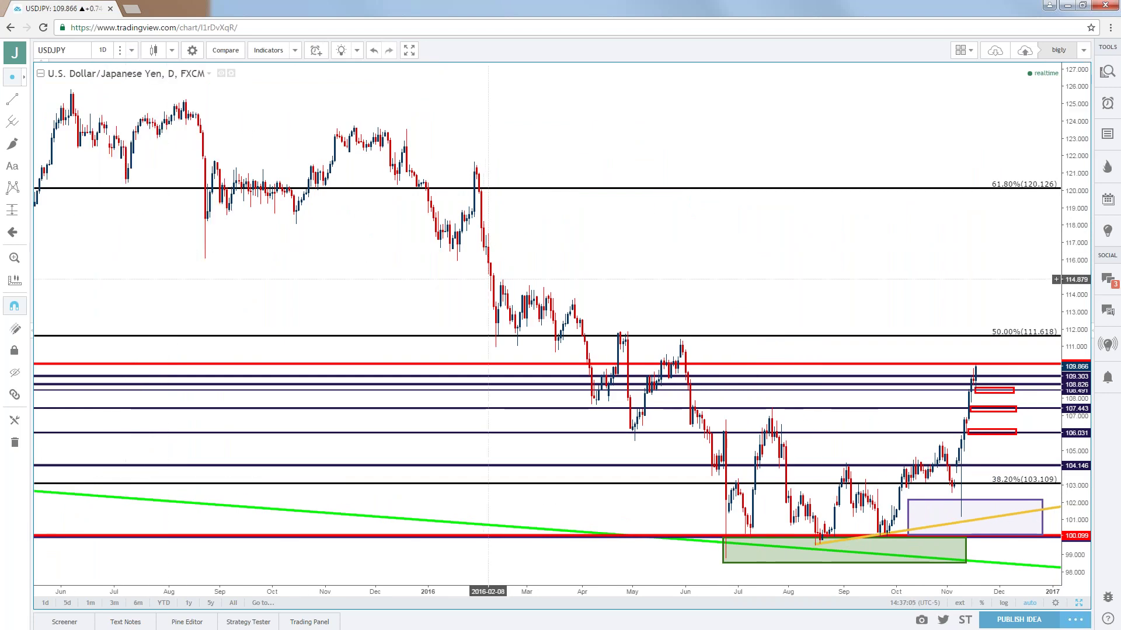
scroll(674, 313, "up", 2)
scroll(674, 313, "up", 2)
scroll(674, 314, "up", 2)
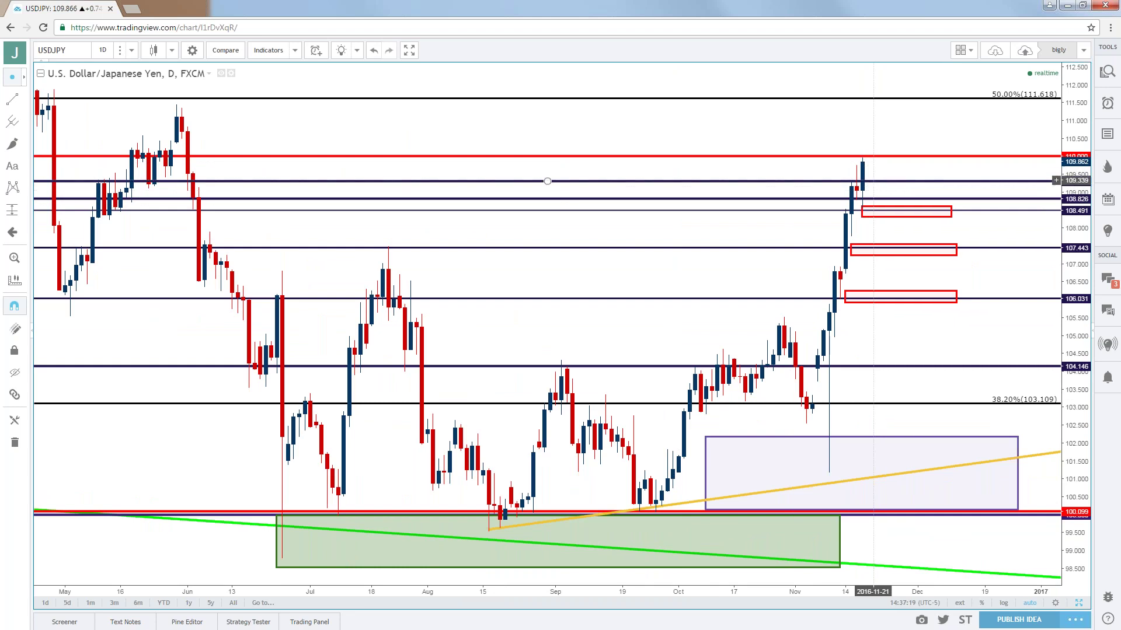
Change the USDJPY chart interval from daily to 1 hour.
left_click(105, 50)
left_click(111, 174)
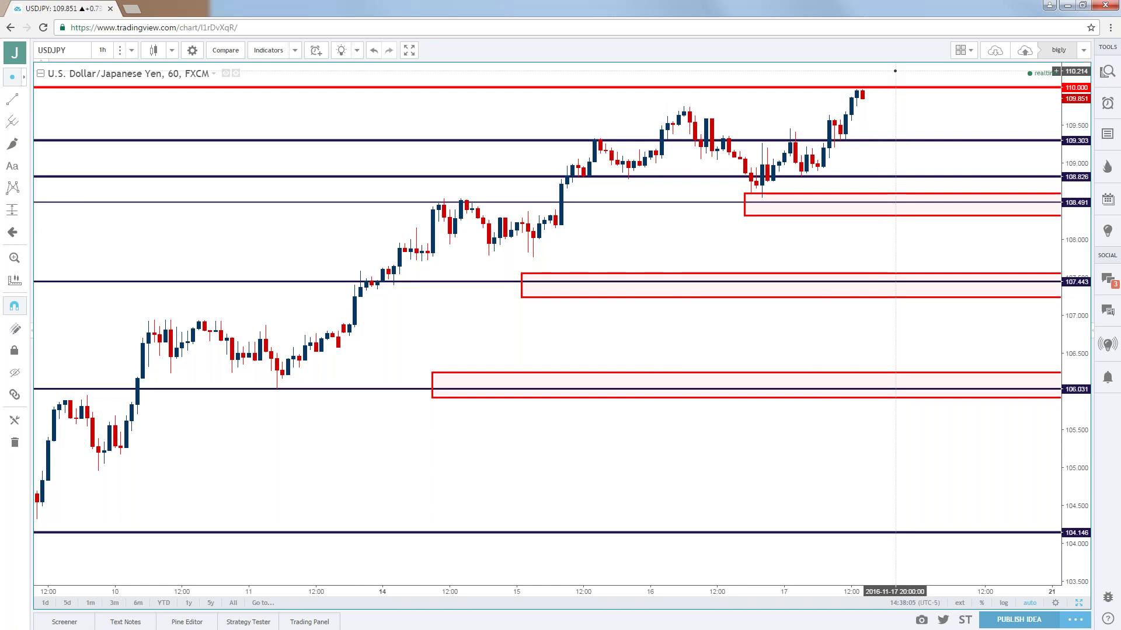
Zoom out to mid-October, select the red zone near 107.5, and pan slightly later.
scroll(895, 70, "down", 3)
scroll(895, 70, "down", 2)
scroll(895, 71, "down", 2)
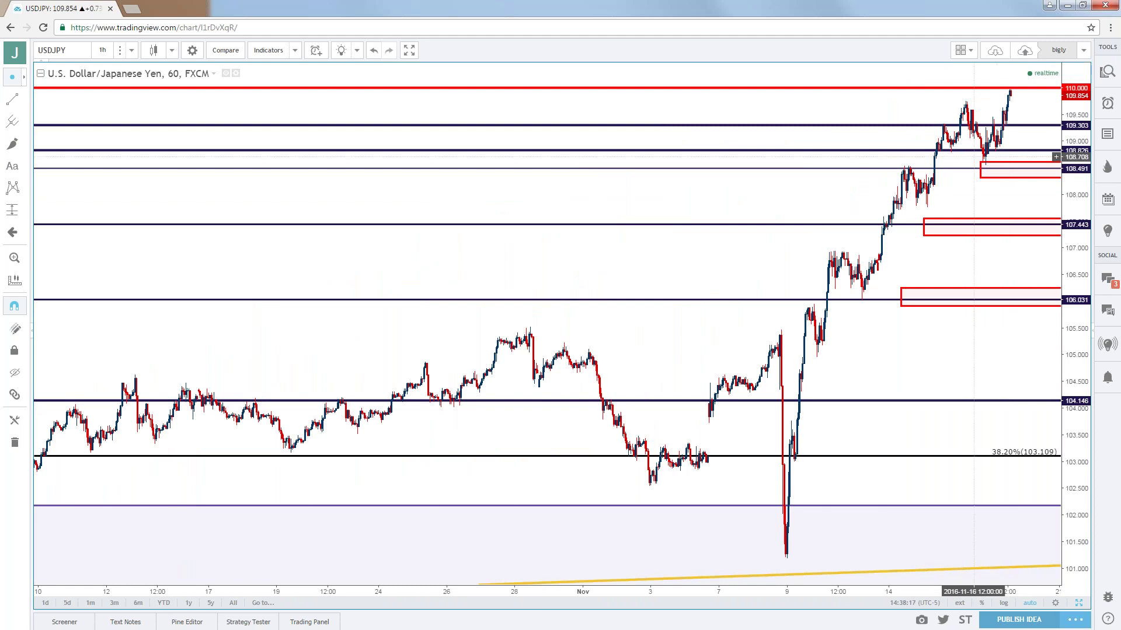
left_click(979, 218)
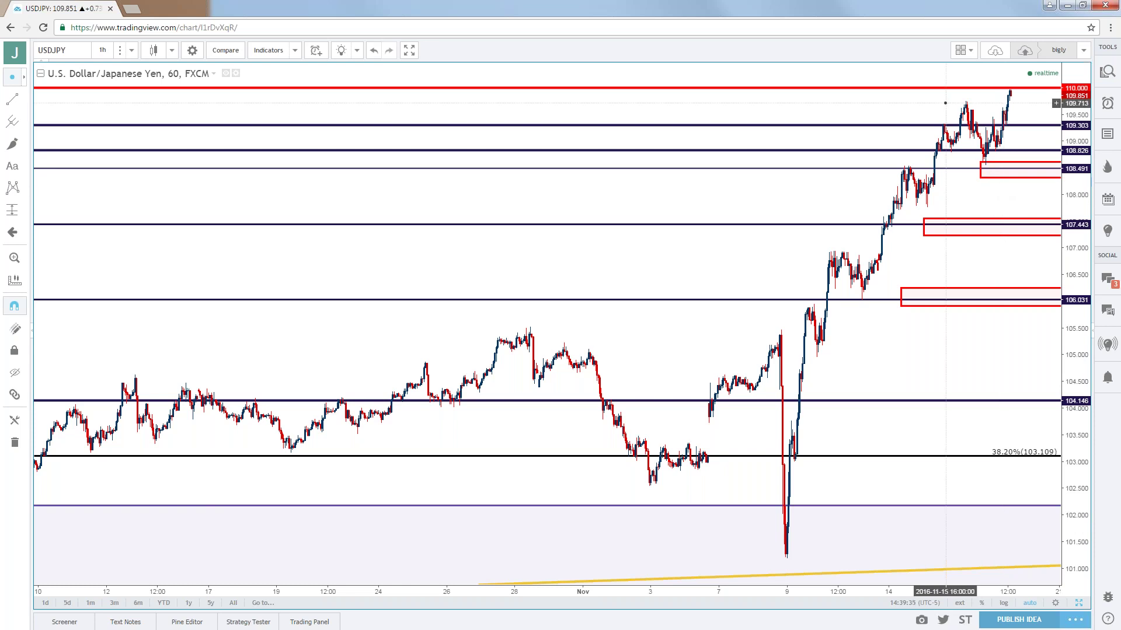
left_click_drag(946, 103, 904, 110)
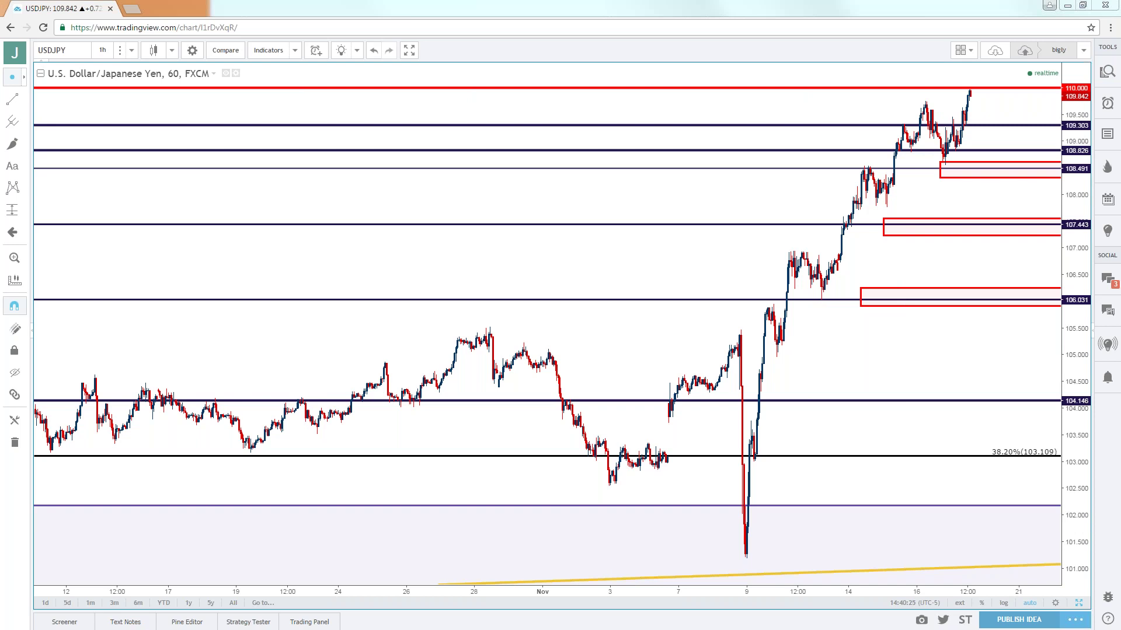
Load the USOIL (WTI crude oil) chart and set it to 1-day candles.
left_click(71, 49)
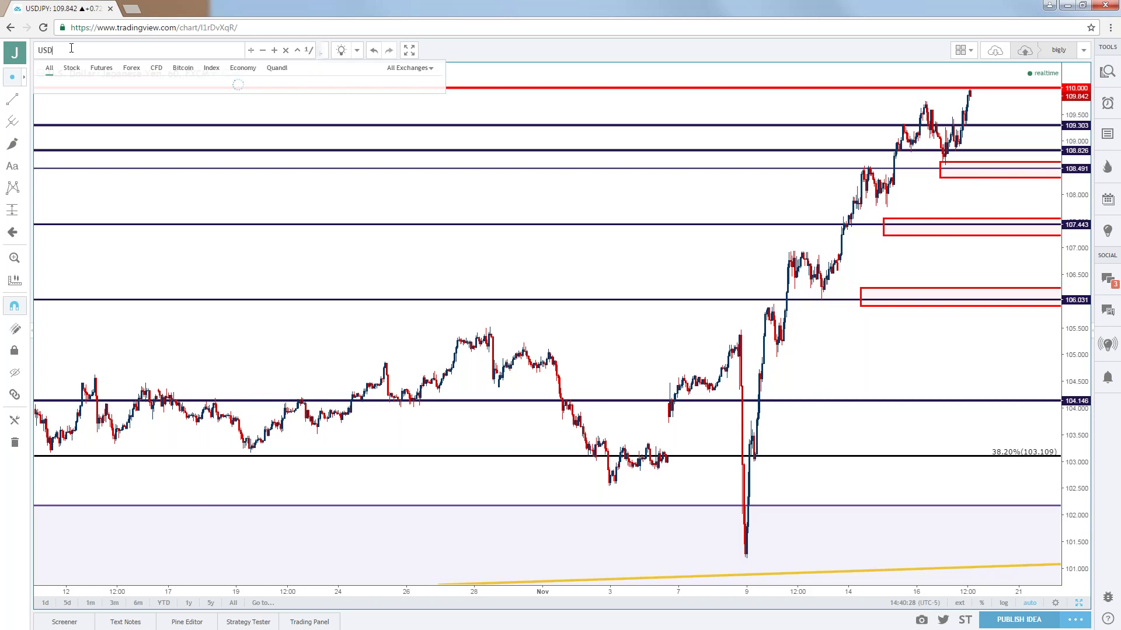
type("IL")
key("Return")
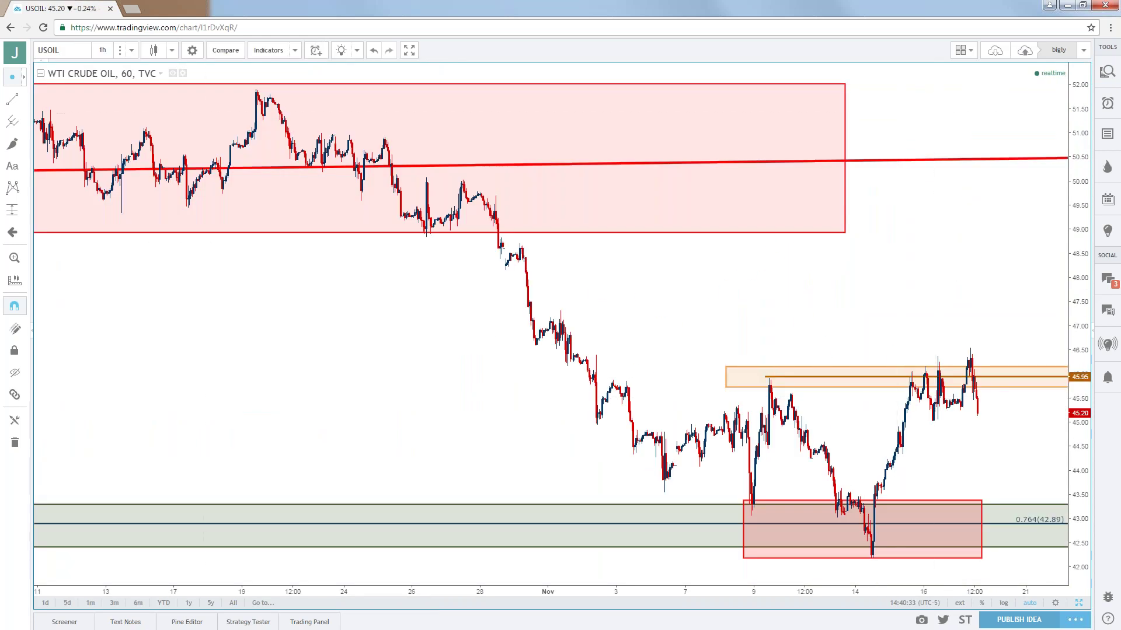
left_click(104, 51)
left_click(112, 248)
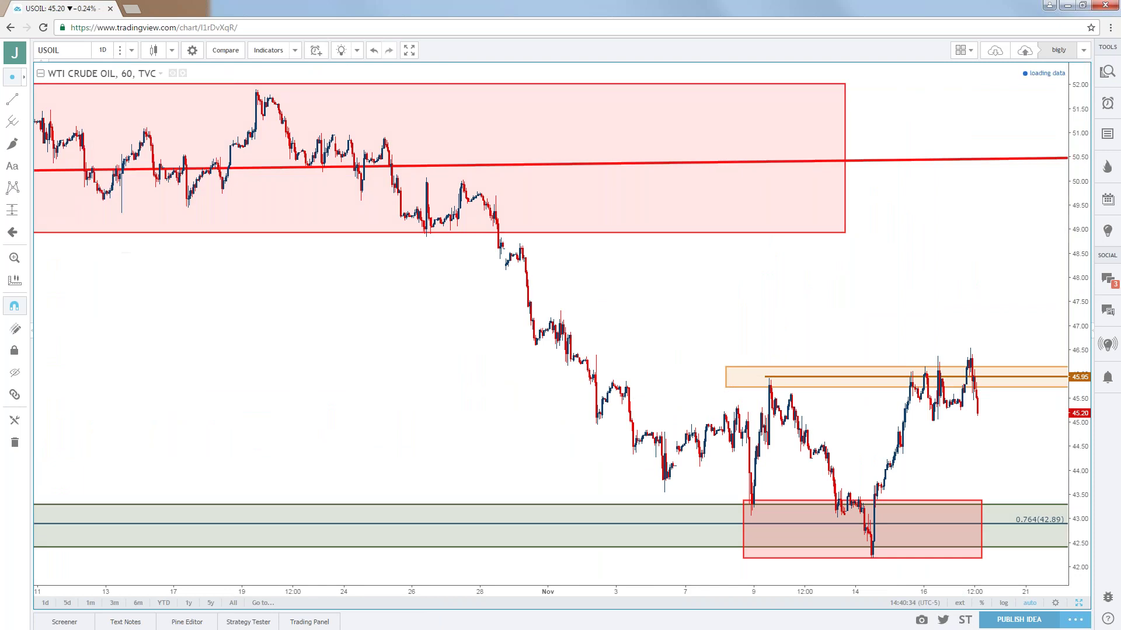
type("3")
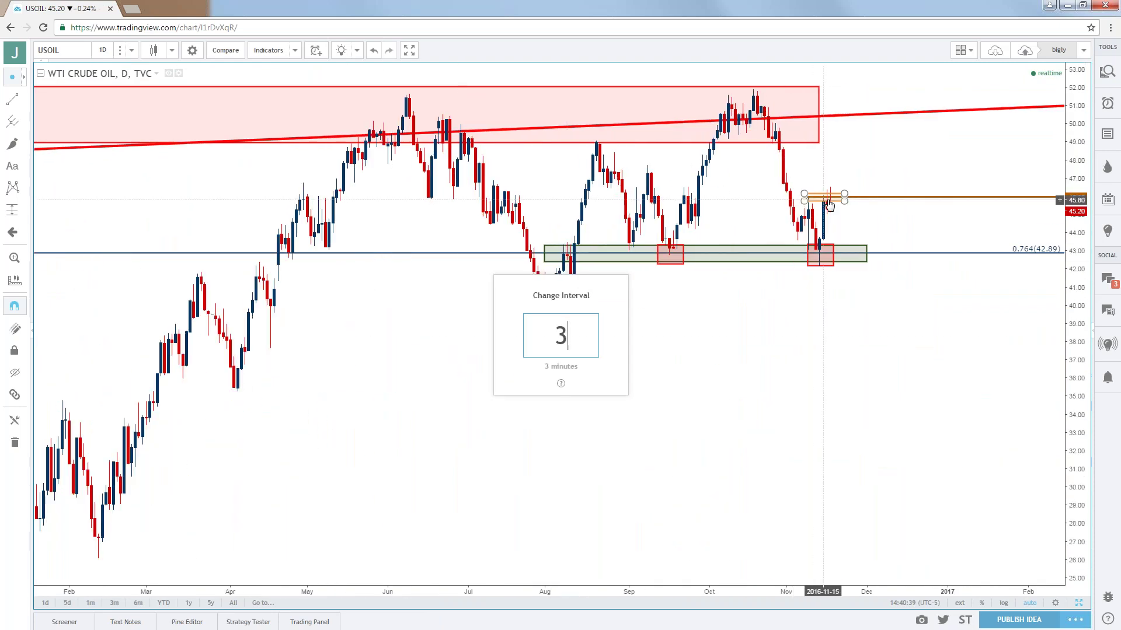
left_click(112, 51)
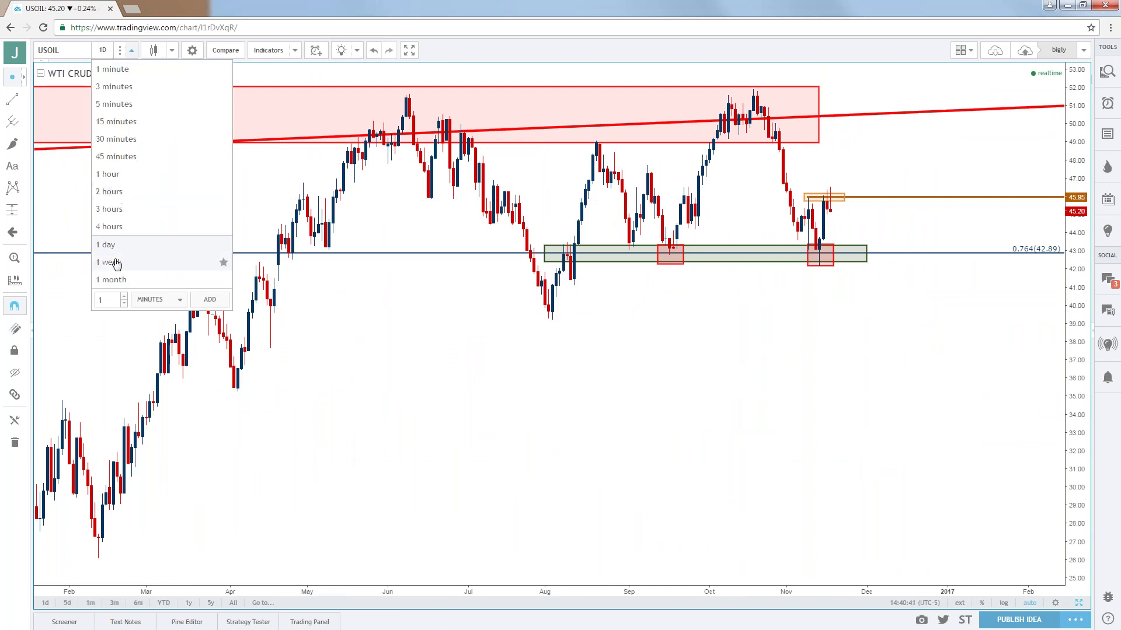
left_click(110, 279)
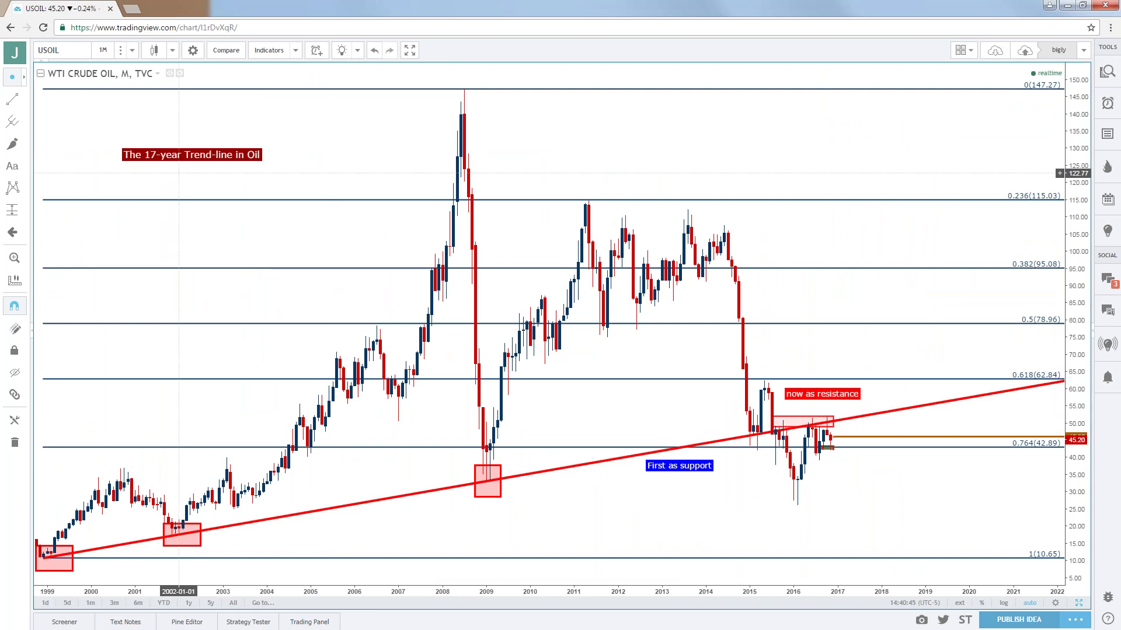
left_click(45, 559)
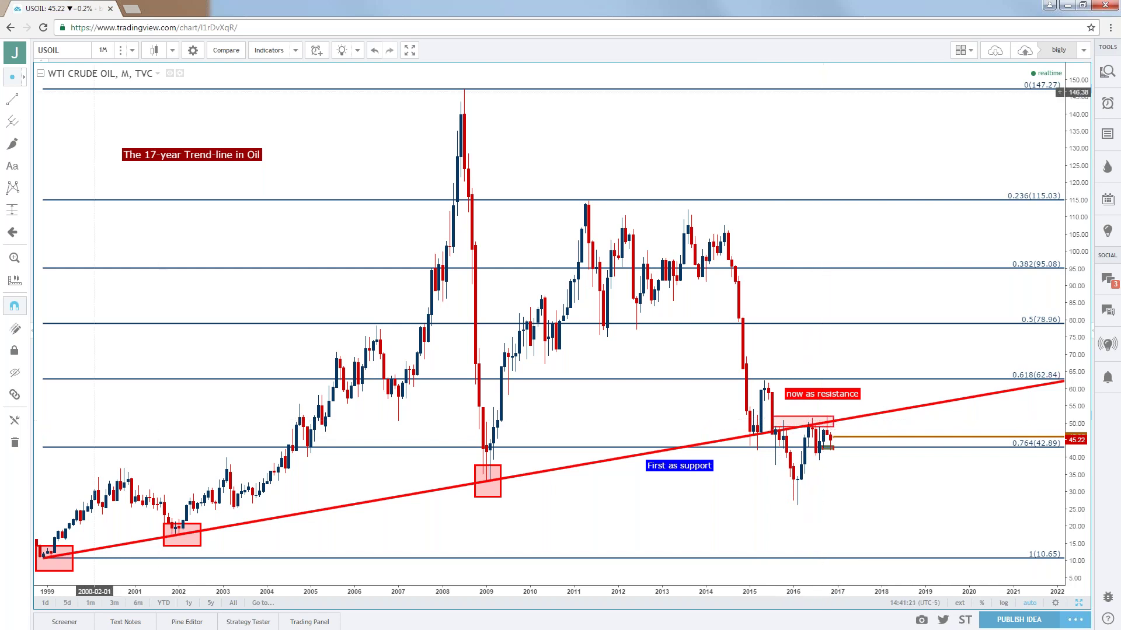
left_click(102, 50)
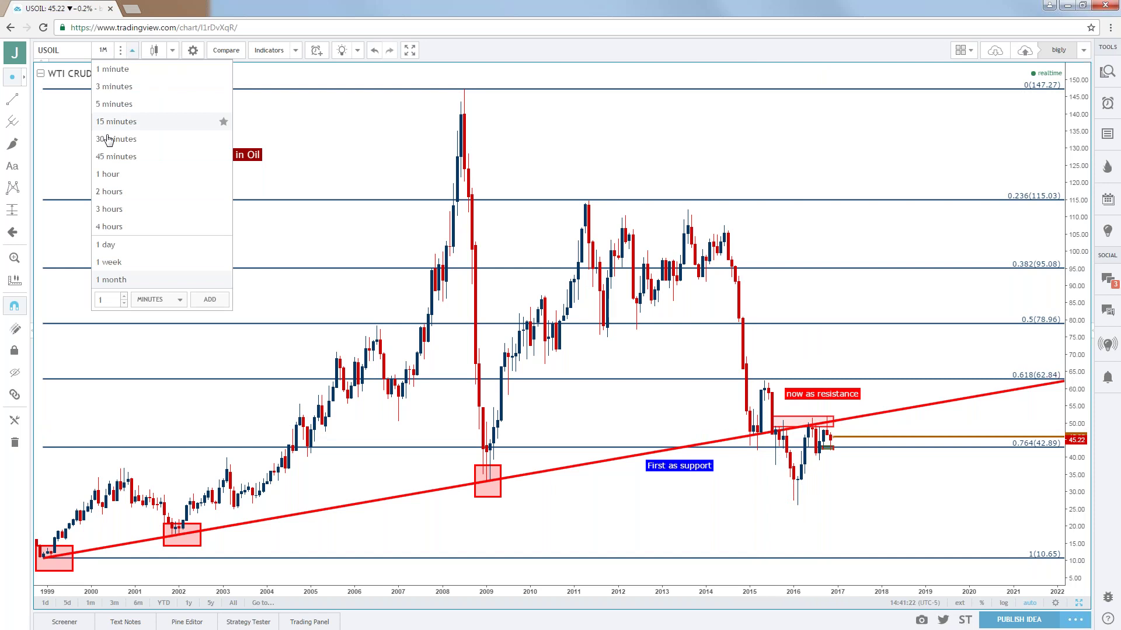
left_click(121, 246)
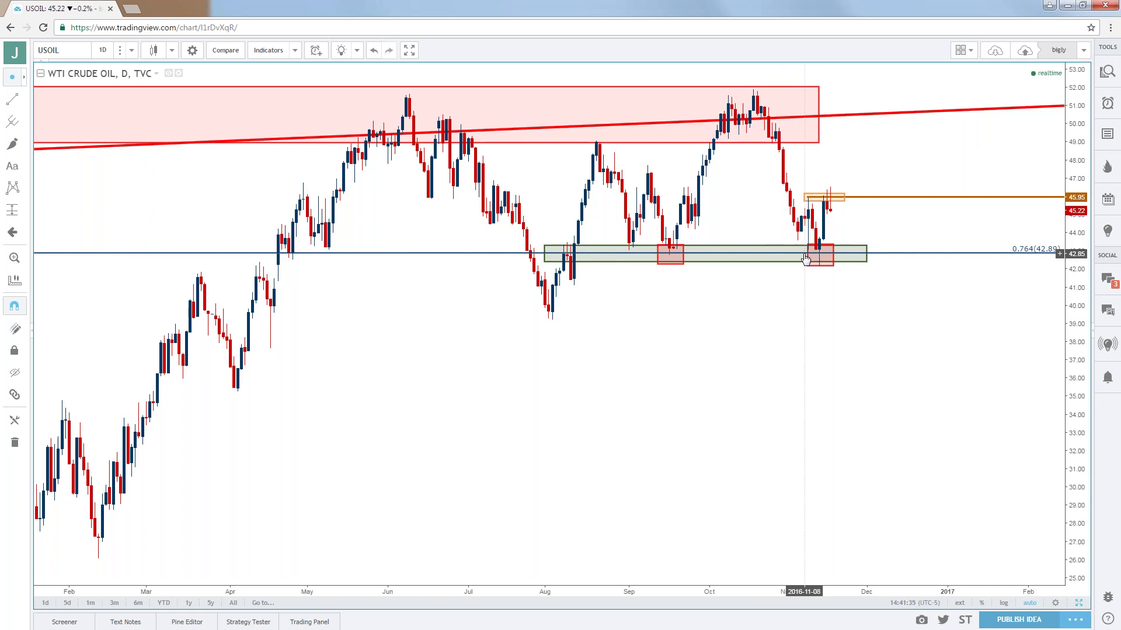
left_click(103, 50)
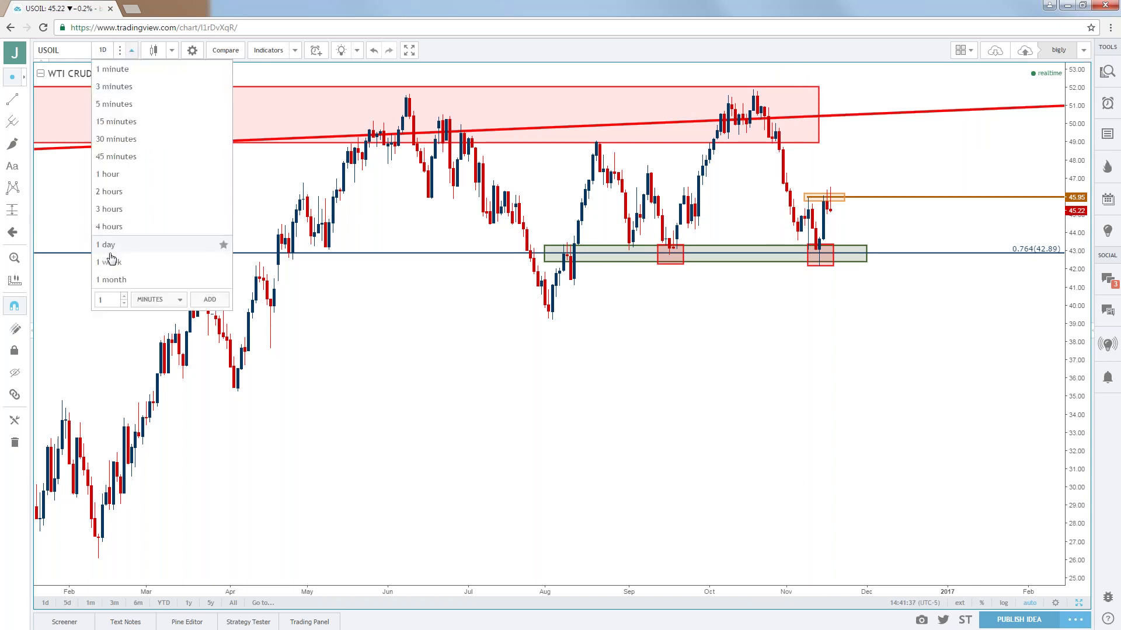
left_click(114, 279)
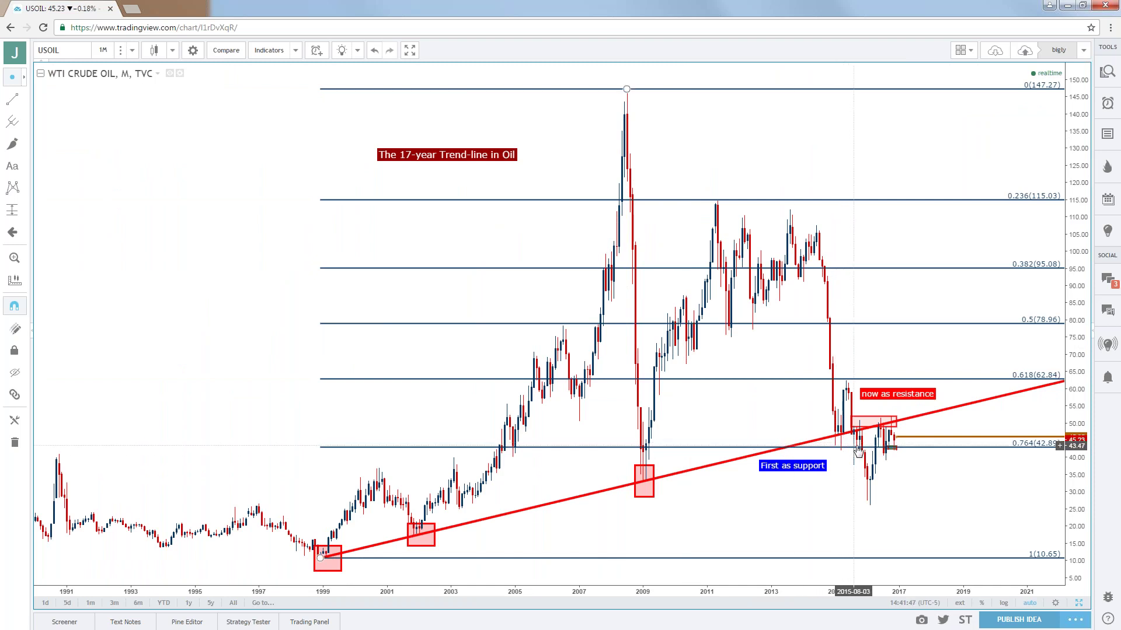
left_click(132, 50)
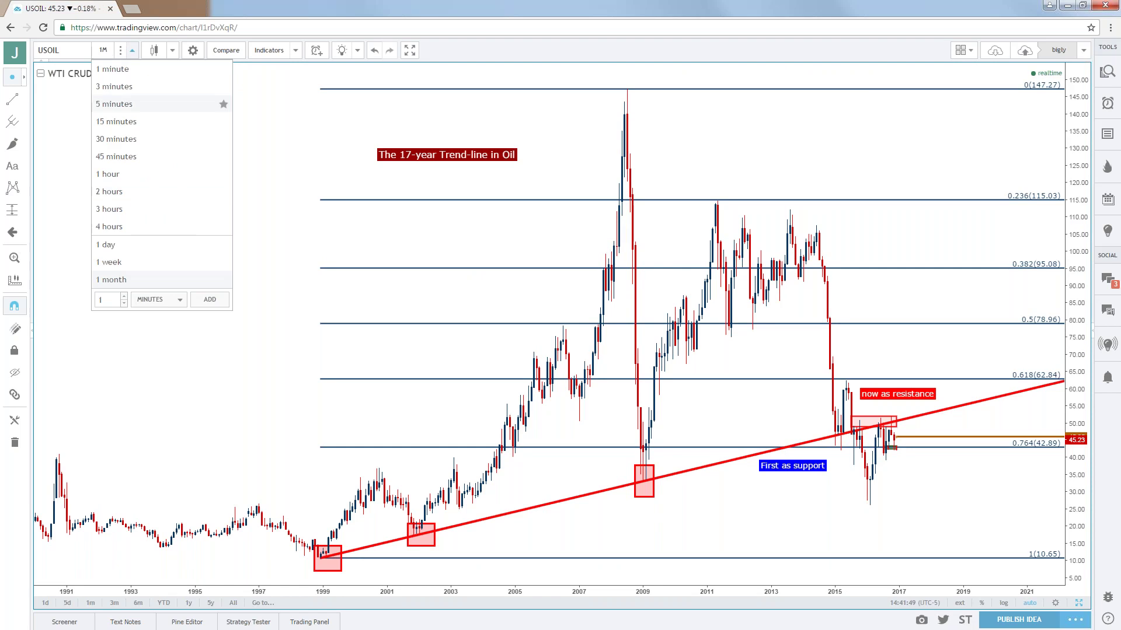
left_click(106, 245)
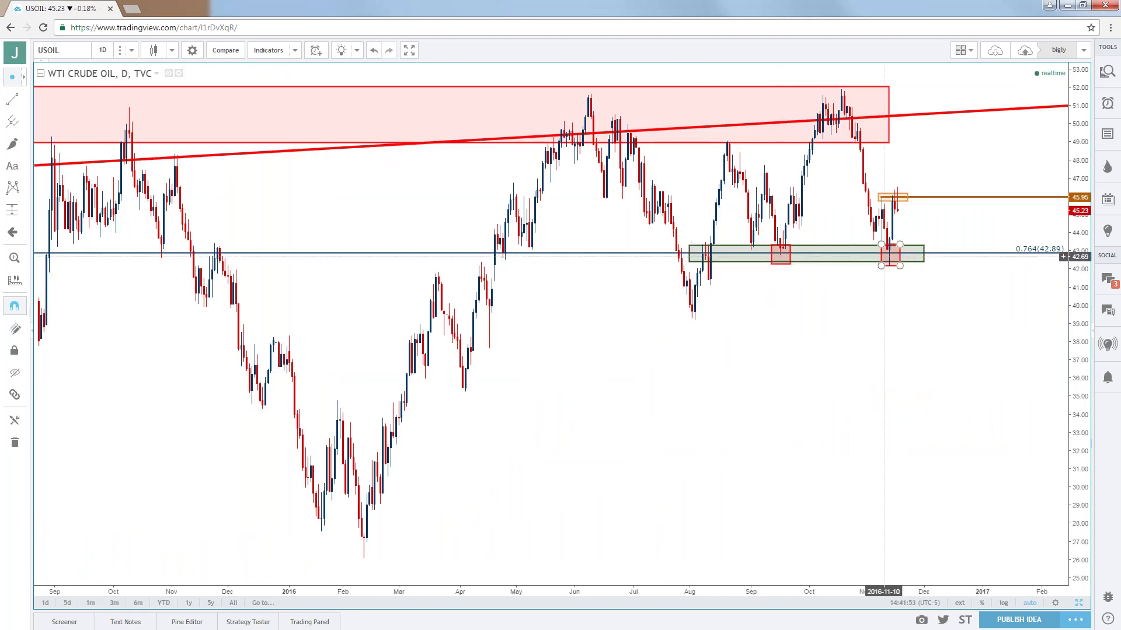
left_click(891, 261)
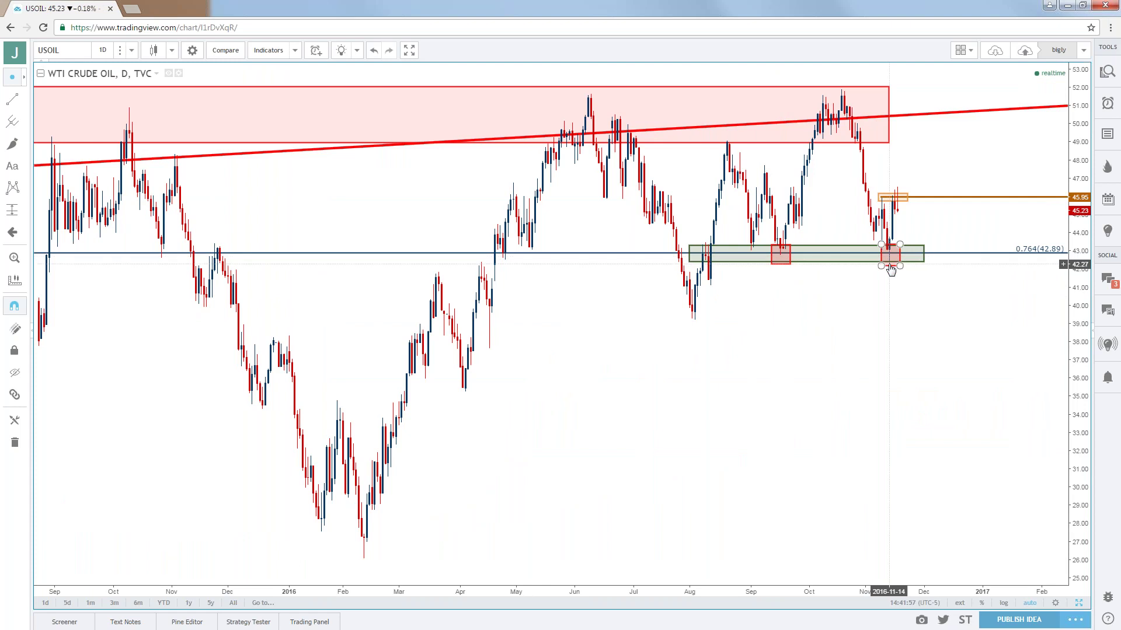
left_click(891, 266)
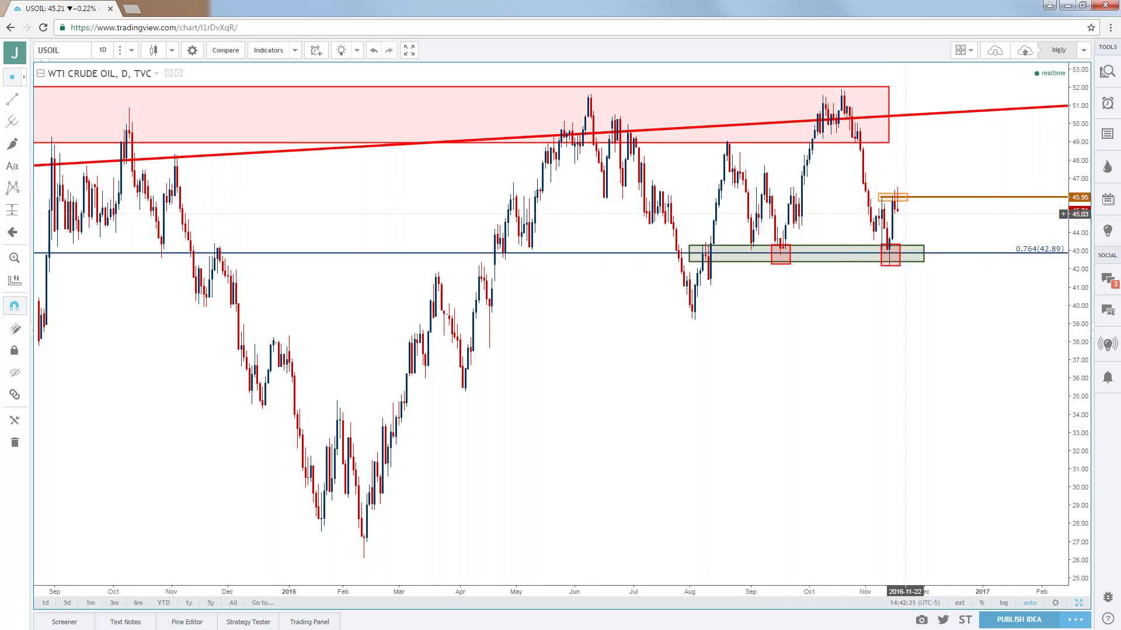
scroll(896, 202, "up", 2)
scroll(746, 313, "up", 2)
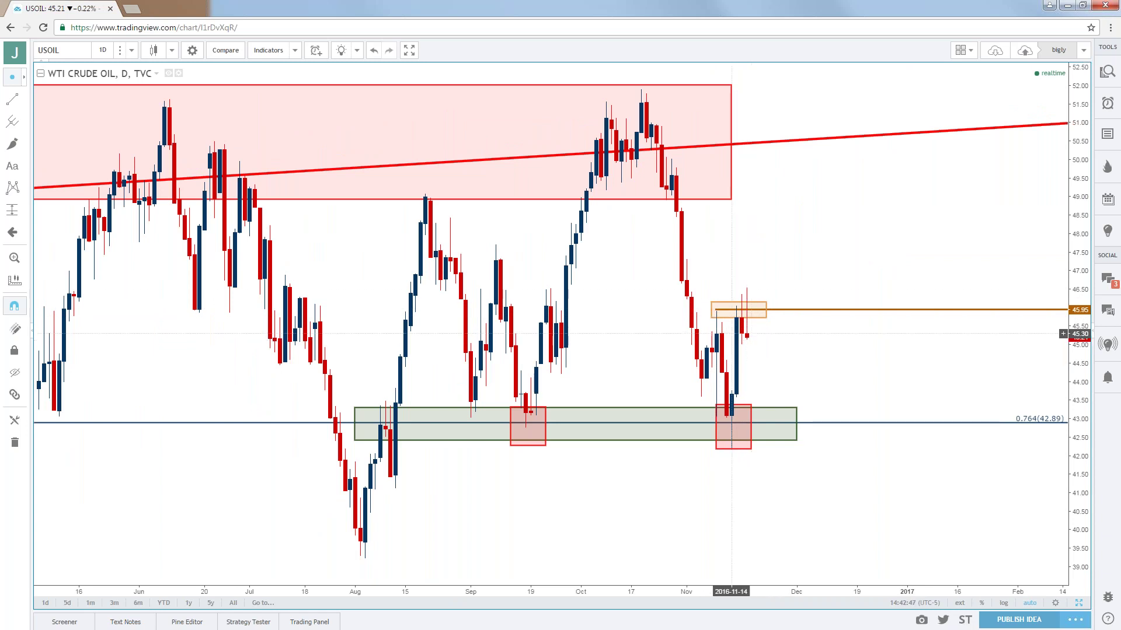
scroll(731, 334, "down", 2)
scroll(732, 334, "down", 2)
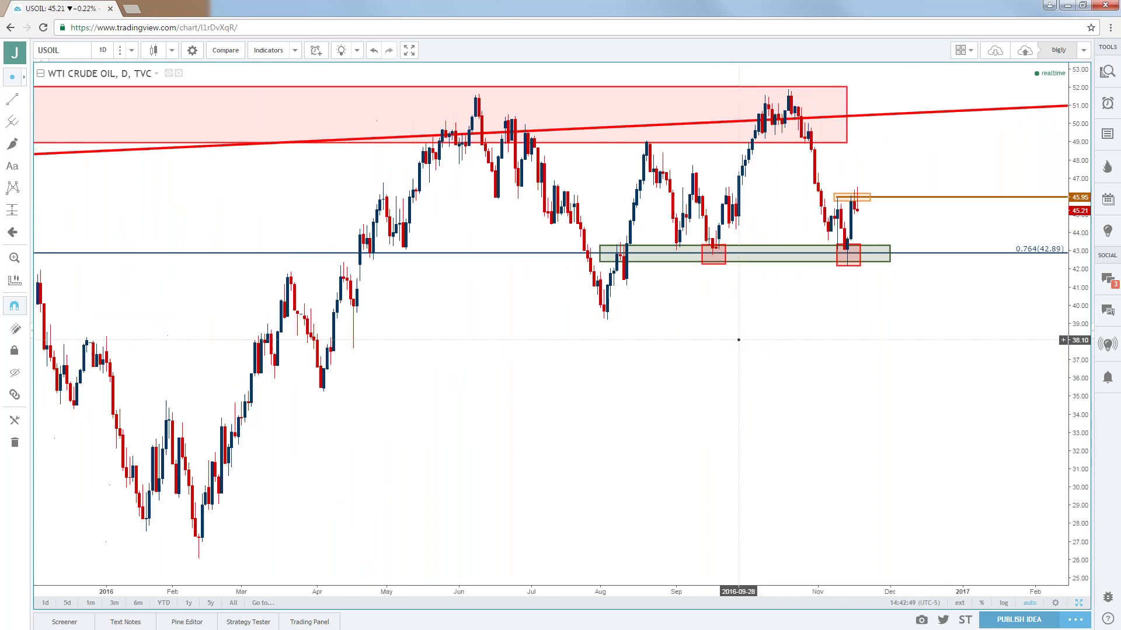
scroll(731, 334, "down", 3)
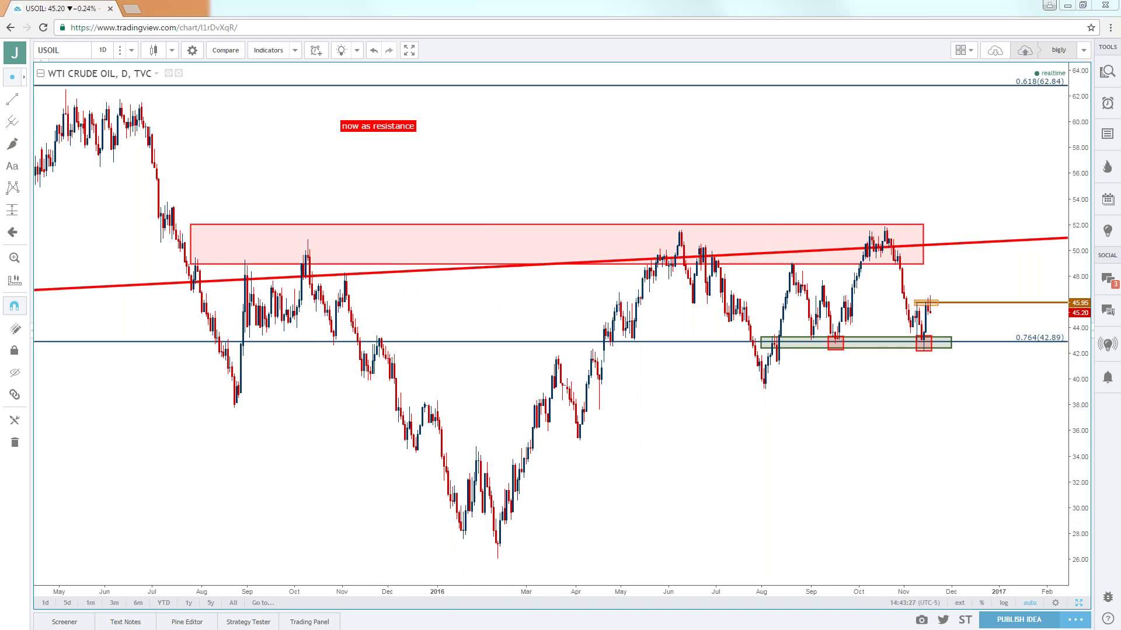
key("alt+Tab")
Scroll the DailyFX article down to its S&P 500 chart, enlarge the chart, then close it.
left_click(347, 87)
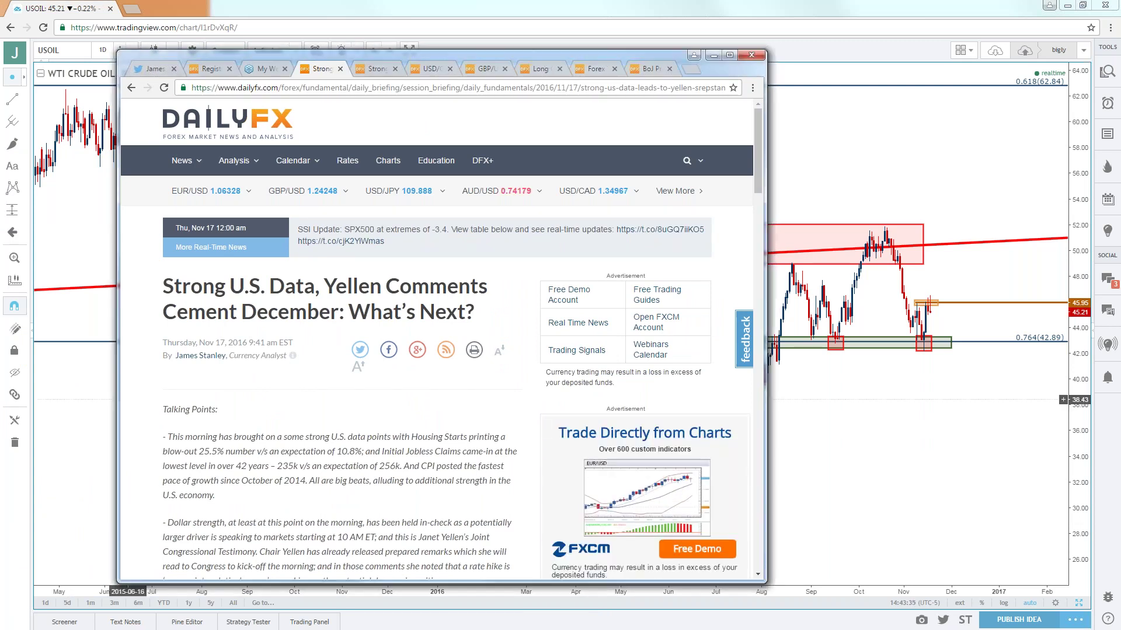
scroll(350, 414, "down", 5)
scroll(350, 414, "down", 1)
scroll(350, 415, "down", 5)
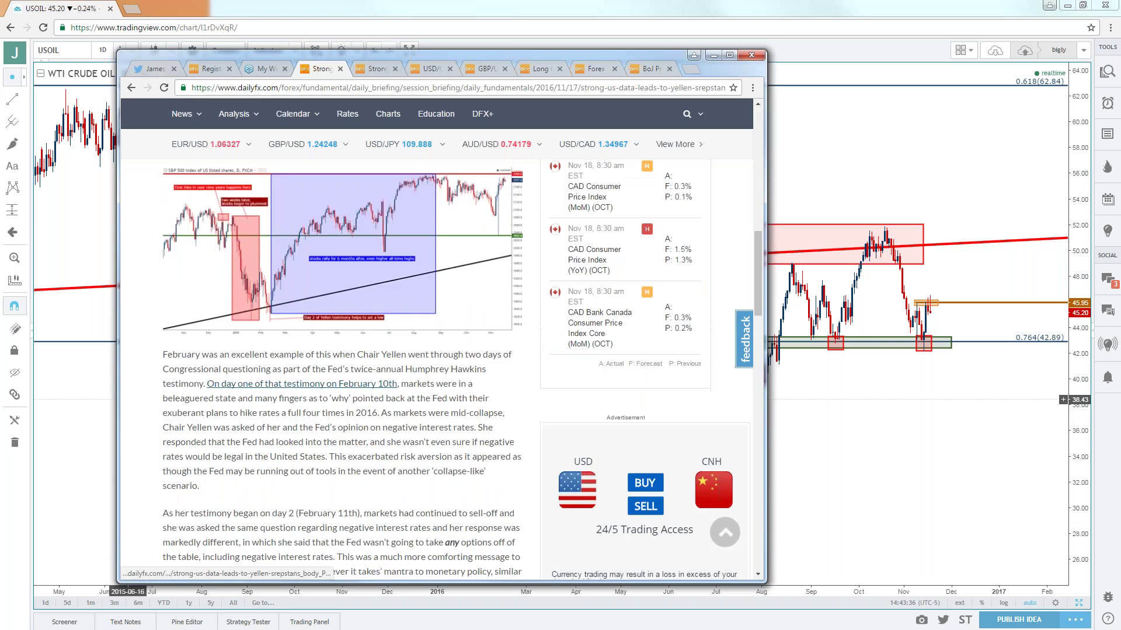
scroll(350, 415, "down", 4)
scroll(381, 384, "down", 3)
left_click(380, 384)
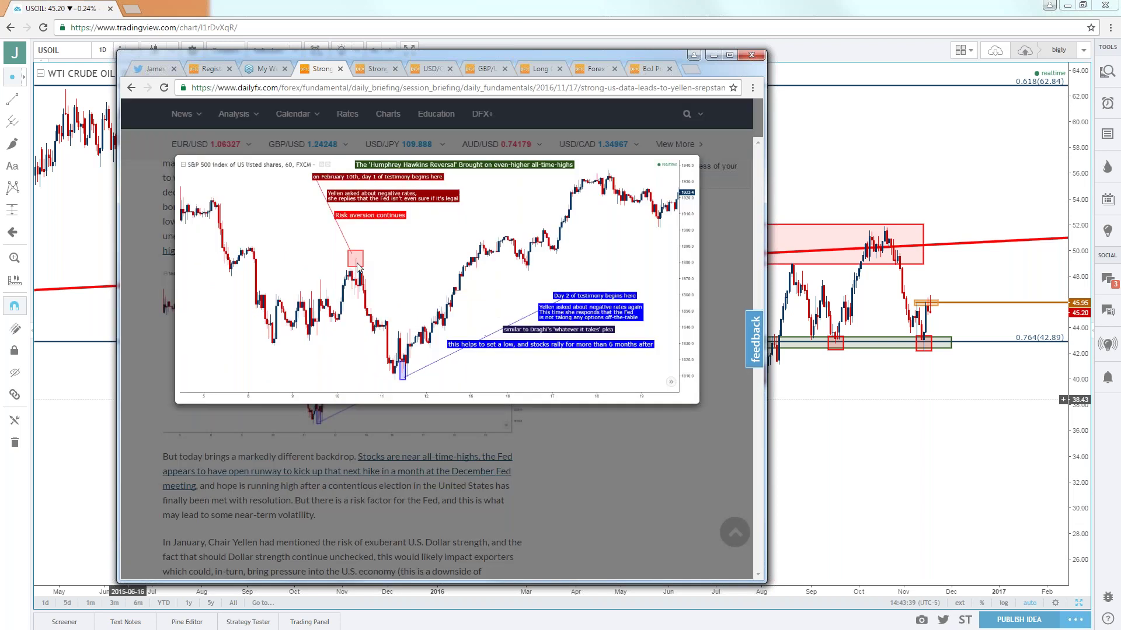
left_click(450, 499)
Dismiss the DailyFX article window and zoom out on the USOIL daily chart.
left_click(713, 55)
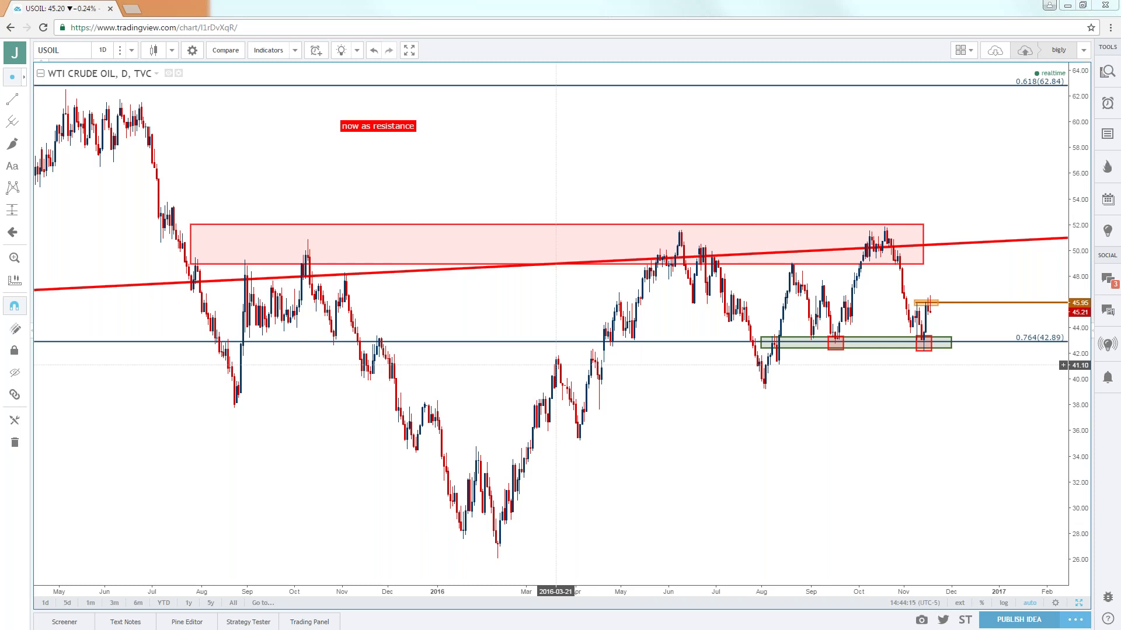
mouse_move(566, 502)
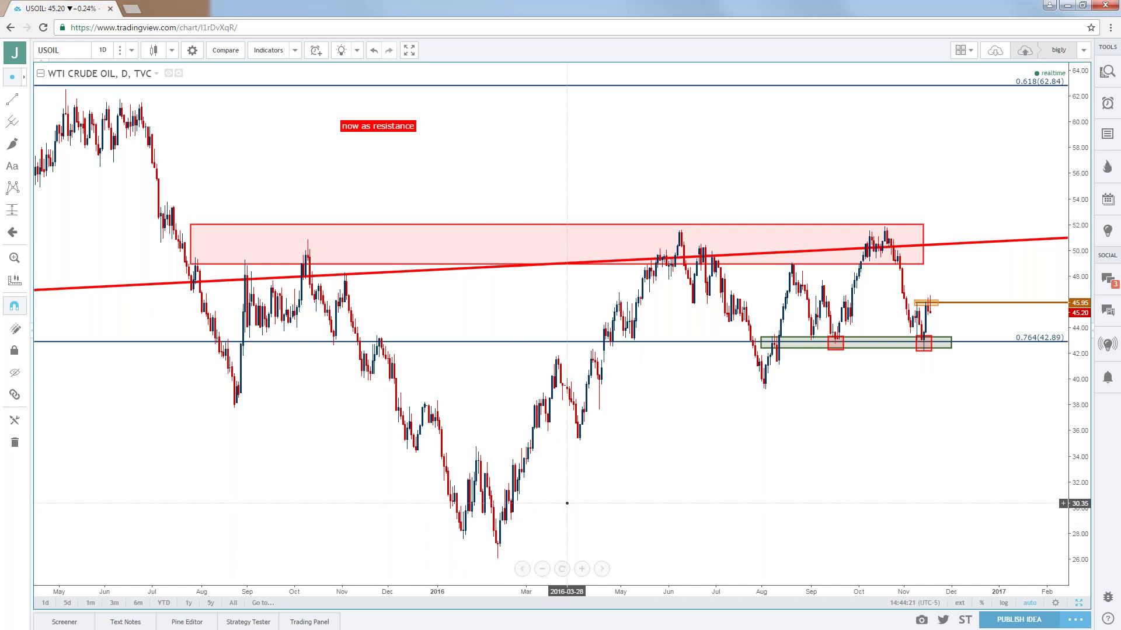
scroll(568, 504, "down", 5)
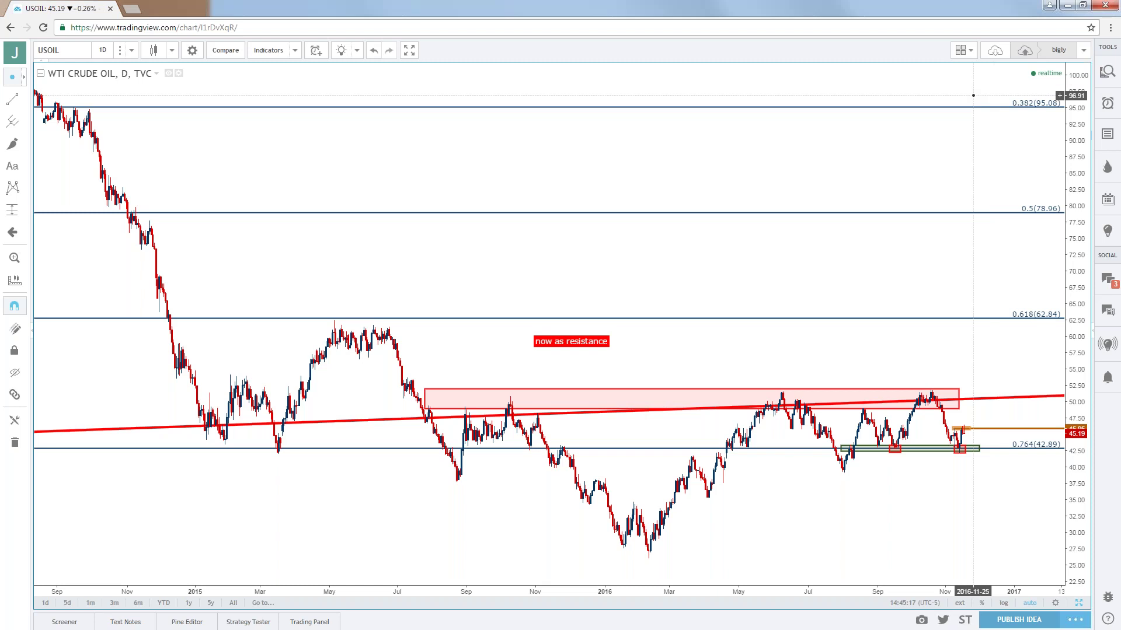
scroll(972, 96, "down", 1)
scroll(973, 95, "down", 1)
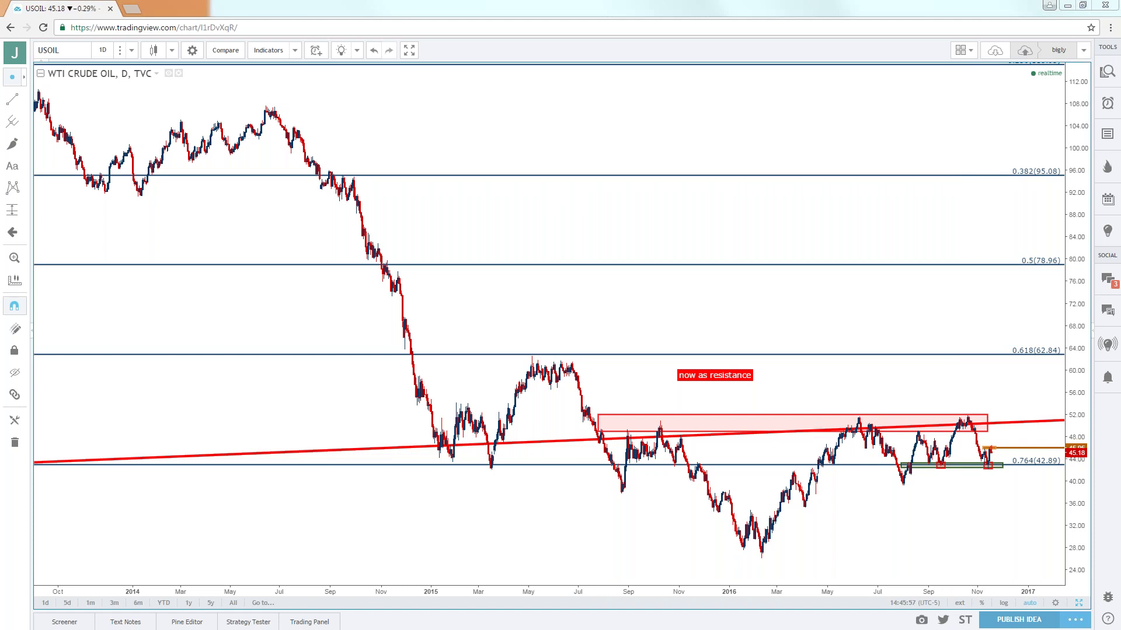
key("alt+Tab")
Center the Twitter window, copy the analyst's profile URL, then return to the TradingView chart.
left_click_drag(146, 56, 823, 57)
left_click(418, 89)
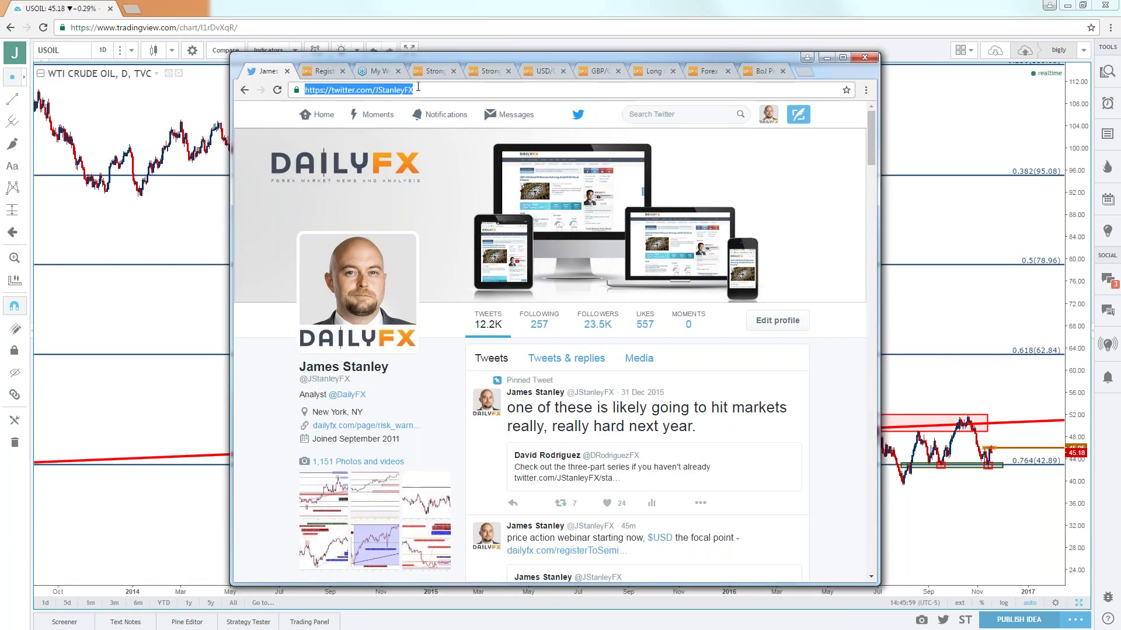
key("ctrl+c")
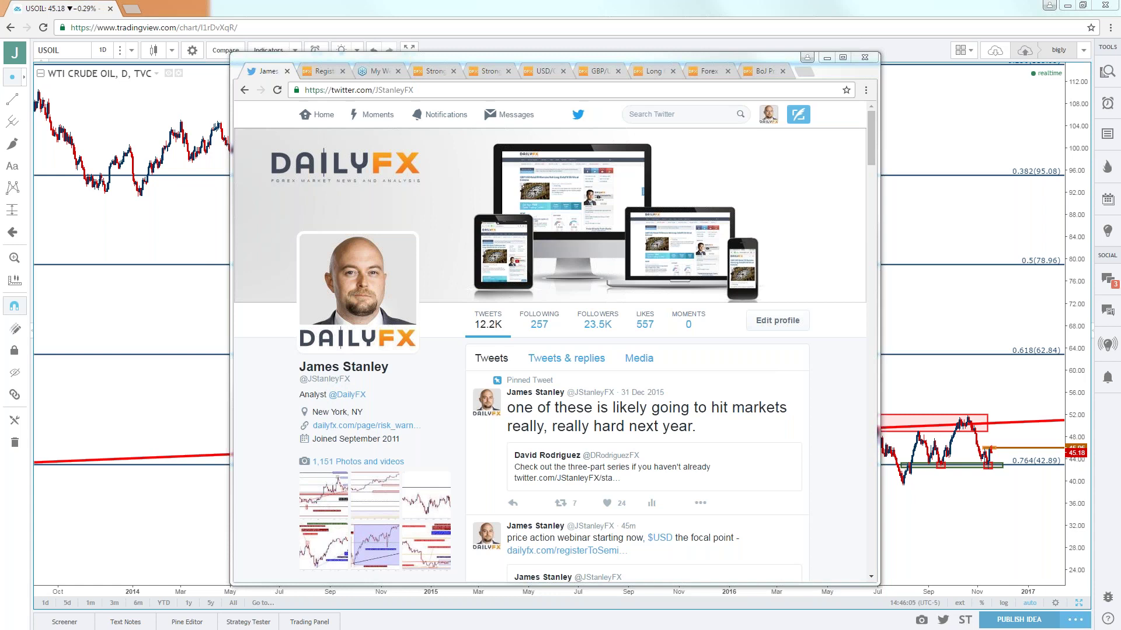
left_click(396, 63)
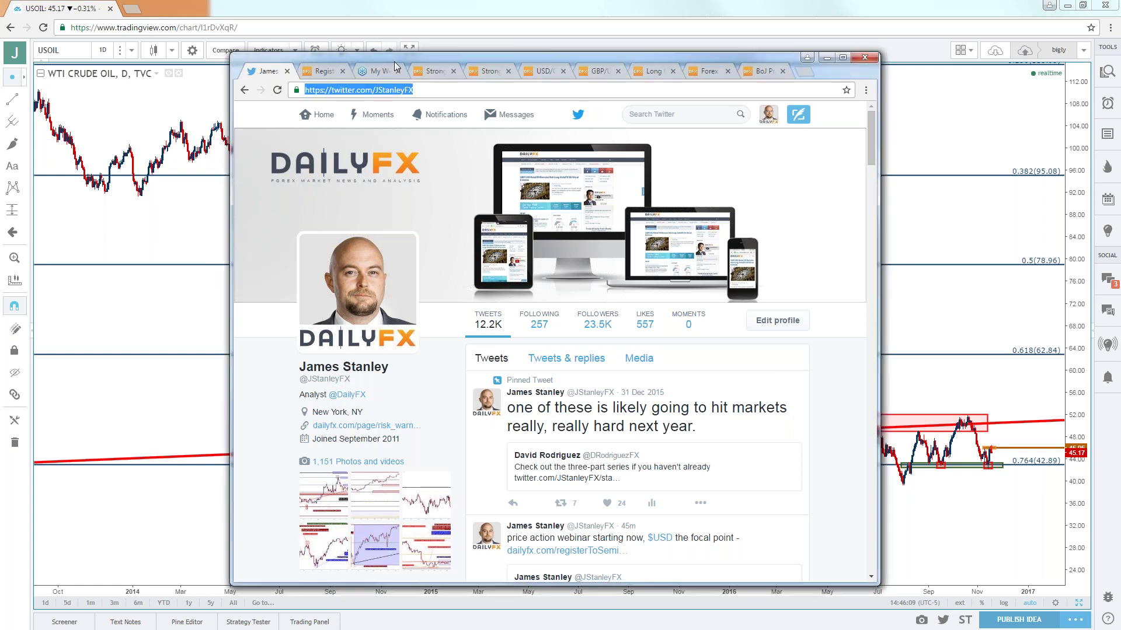
key("alt+Tab")
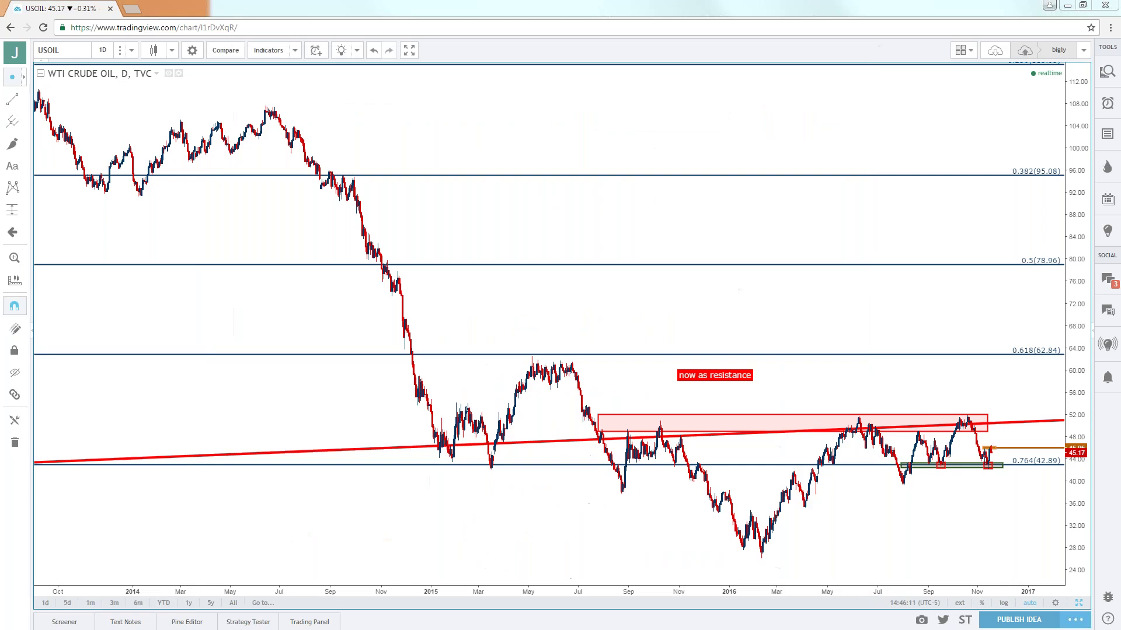